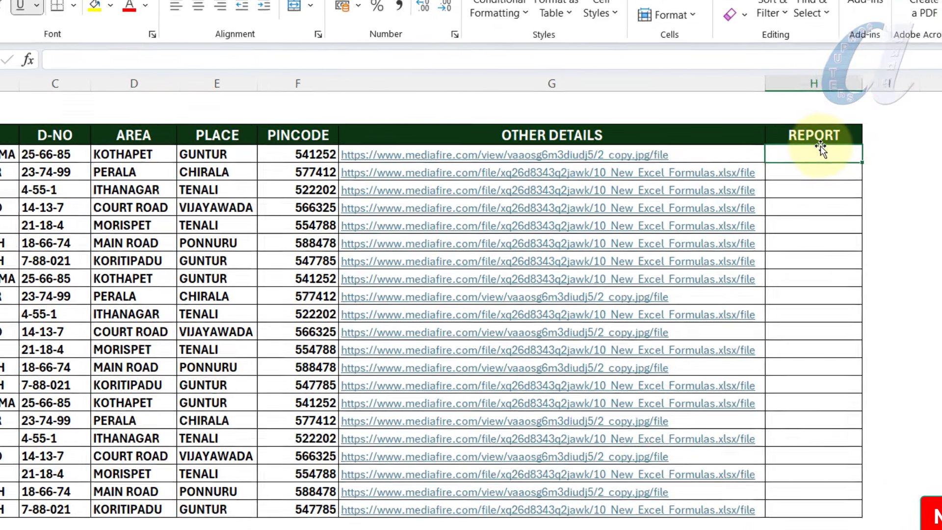
Enter =HYPERLINK(G4,"View Report") in the first data cell of the REPORT column
{"action": "type", "text": "=h"}
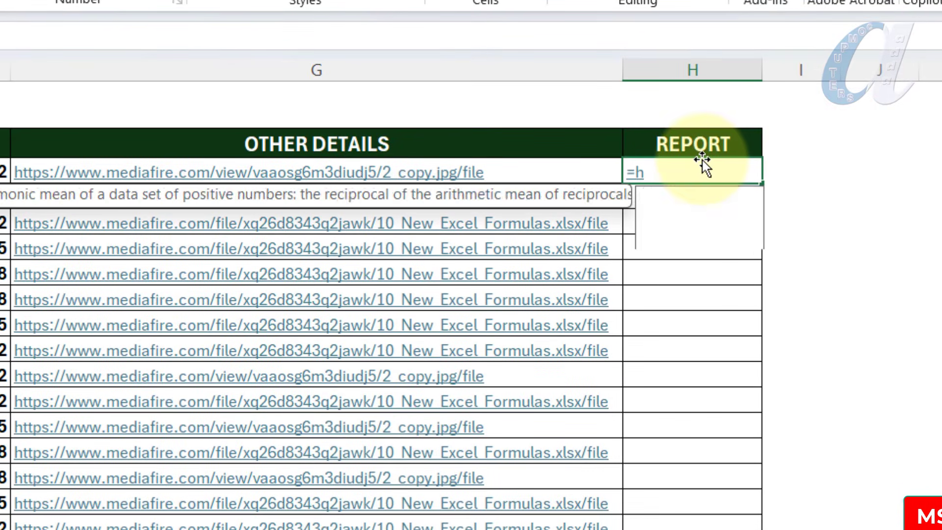
{"action": "type", "text": "yp"}
{"action": "key", "text": "Tab"}
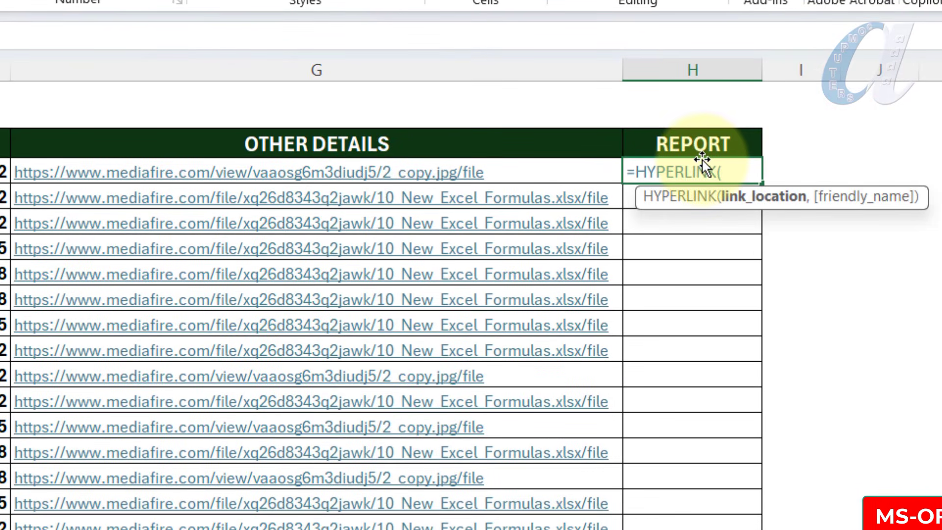
{"action": "left_click", "coordinate": [567, 168]}
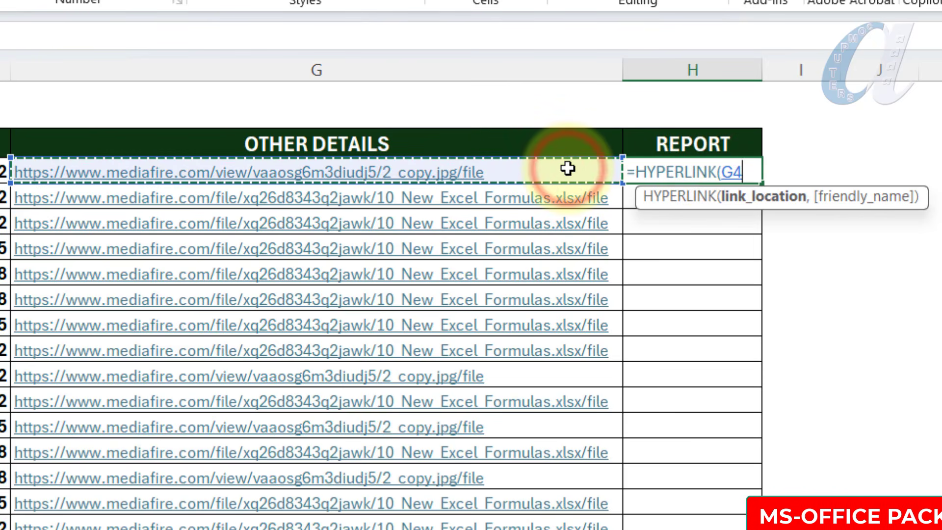
{"action": "type", "text": ",\"View Report"}
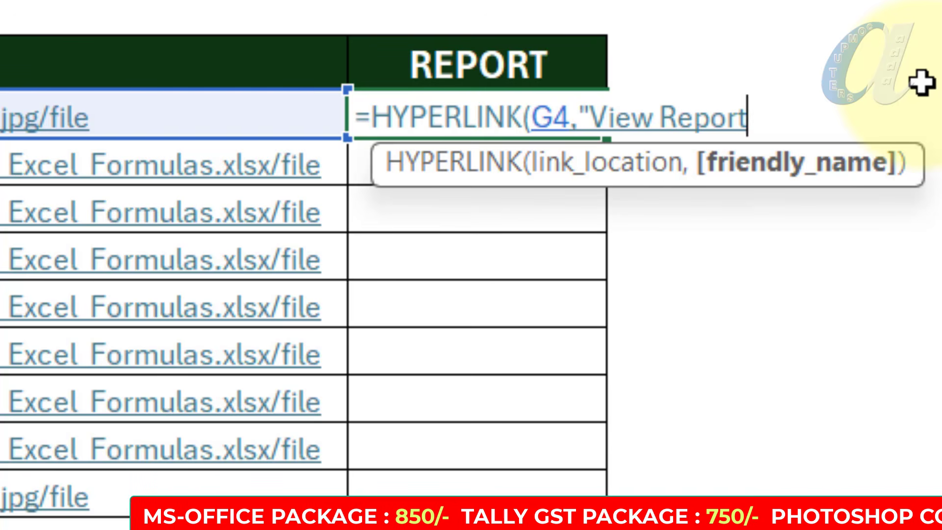
{"action": "type", "text": ")"}
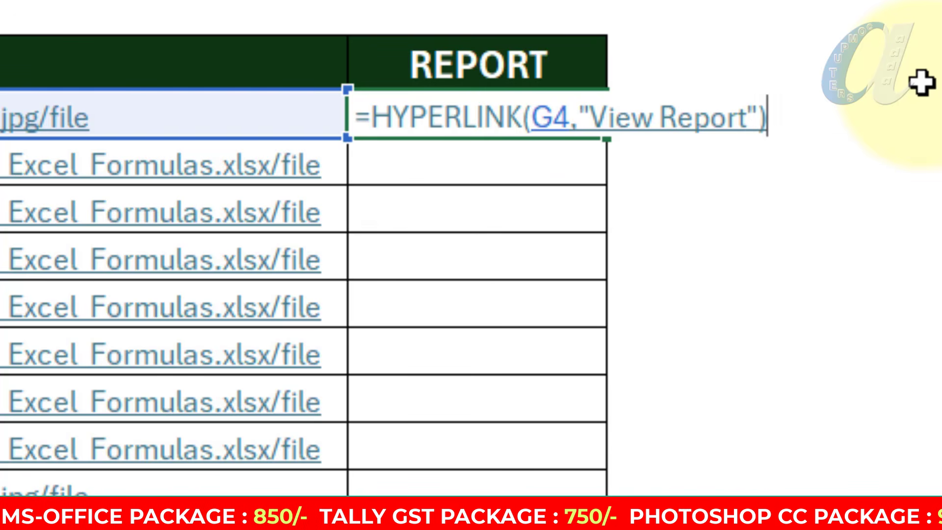
{"action": "key", "text": "Return"}
Fill the View Report formula down the REPORT column through the rest of the table rows
{"action": "left_click", "coordinate": [542, 118]}
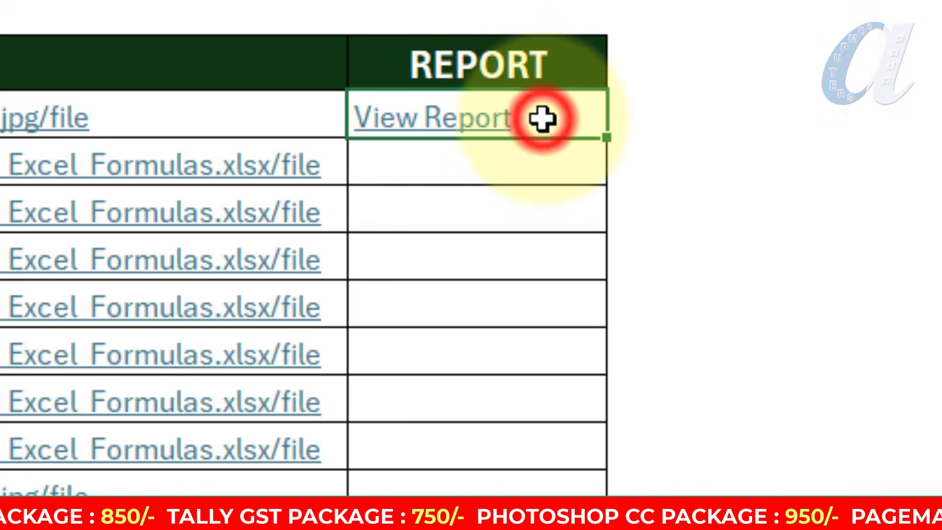
{"action": "left_click_drag", "start_coordinate": [607, 138], "coordinate": [586, 529]}
{"action": "left_click_drag", "start_coordinate": [739, 450], "coordinate": [707, 529]}
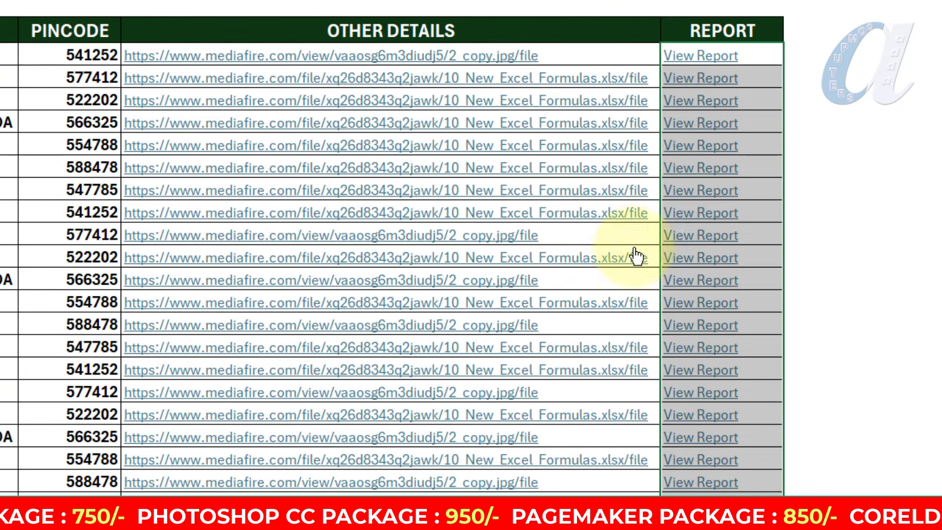
Hide column G, which holds the long OTHER DETAILS web addresses
{"action": "mouse_move", "coordinate": [736, 60]}
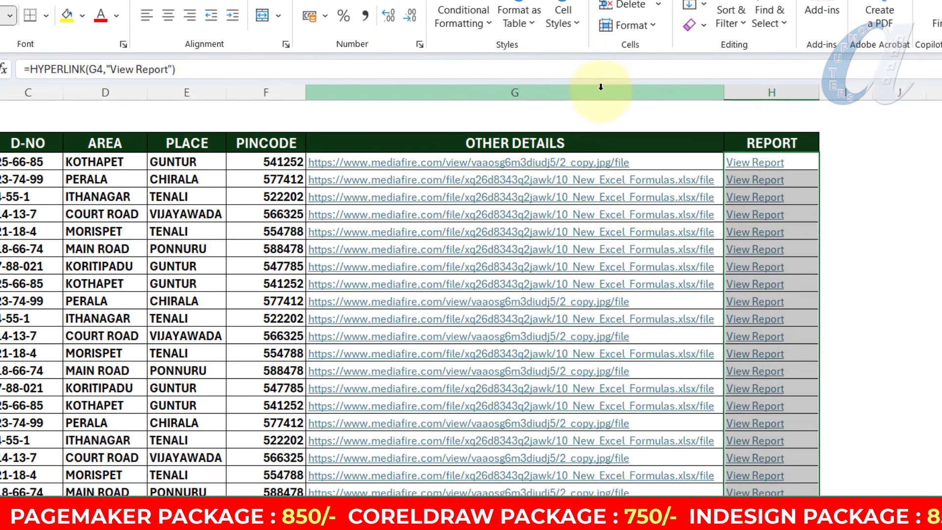
{"action": "left_click", "coordinate": [600, 88]}
{"action": "right_click", "coordinate": [600, 90]}
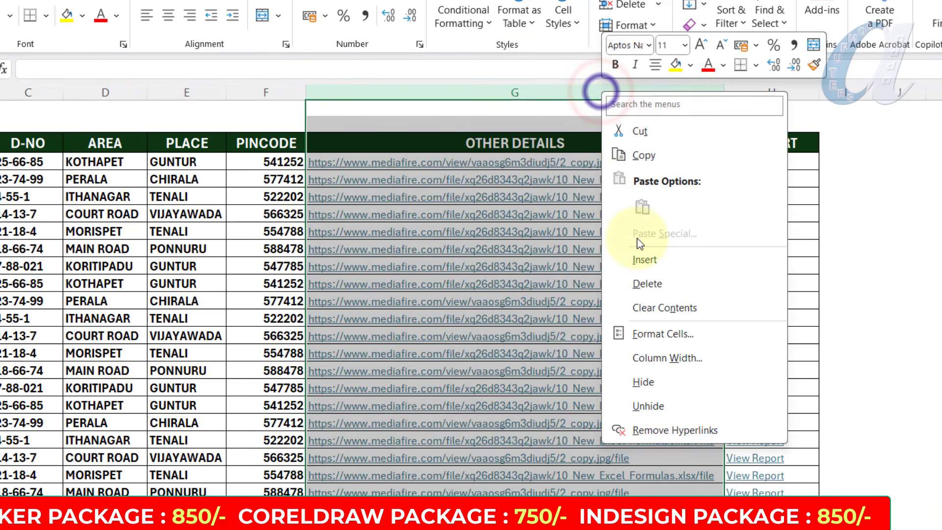
{"action": "left_click", "coordinate": [637, 379]}
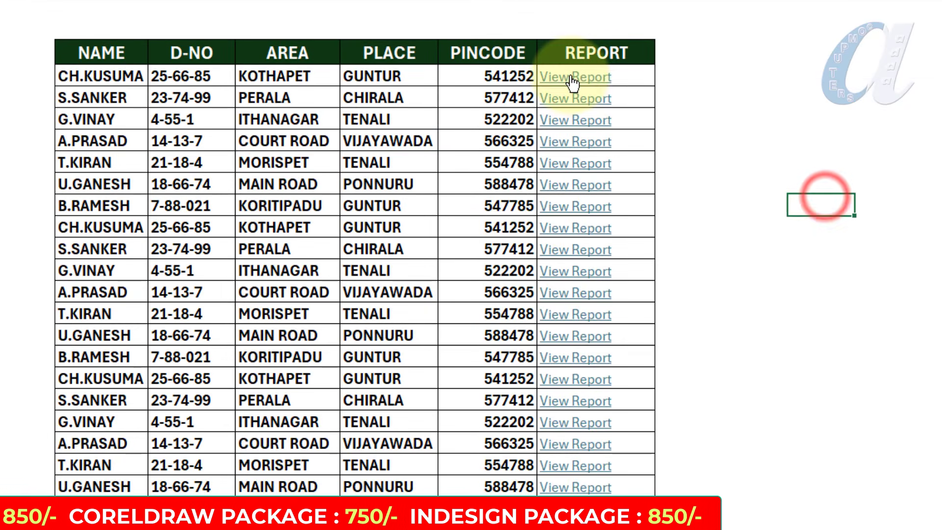
Test a View Report link by opening its MediaFire page in the browser, and close the page
{"action": "left_click", "coordinate": [355, 158]}
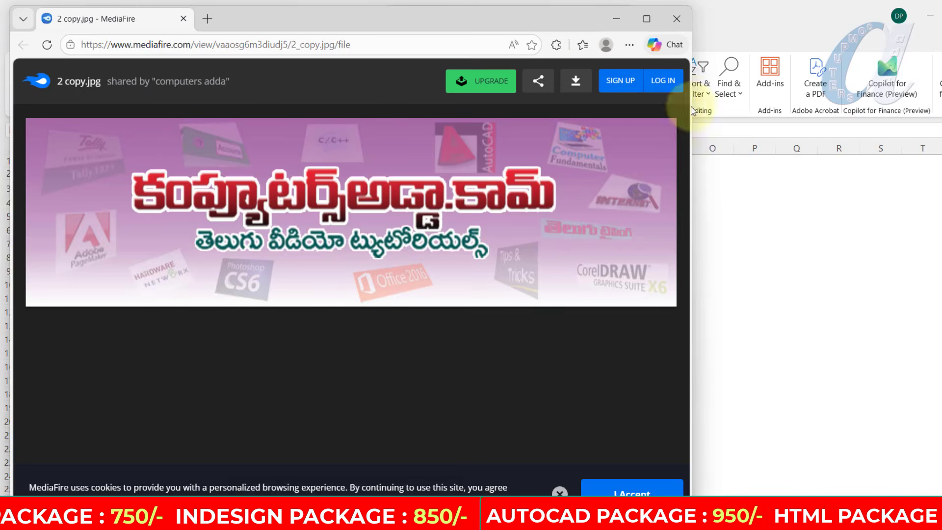
{"action": "left_click", "coordinate": [677, 19]}
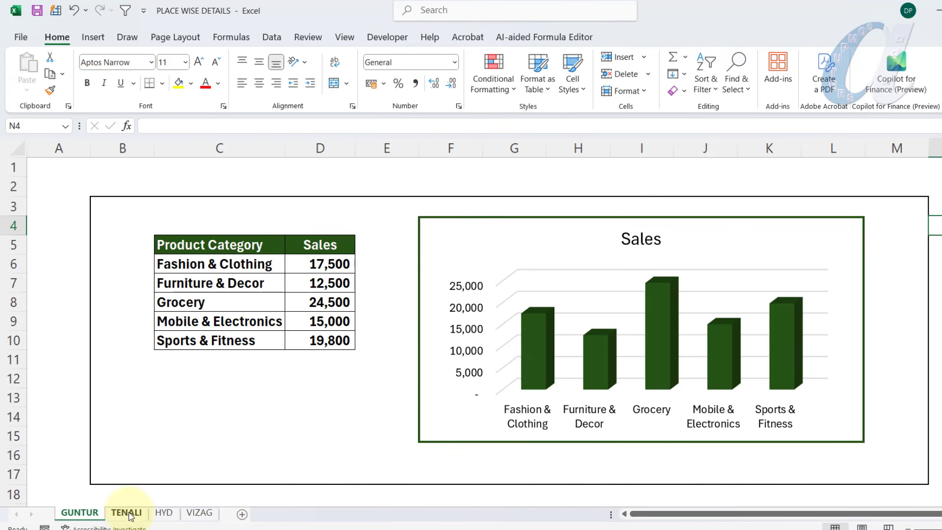
Look through the GUNTUR, TENALI, HYD and VIZAG sheets of the PLACE WISE DETAILS workbook, comparing their sales tables and charts
{"action": "left_click", "coordinate": [129, 513]}
{"action": "left_click", "coordinate": [165, 513]}
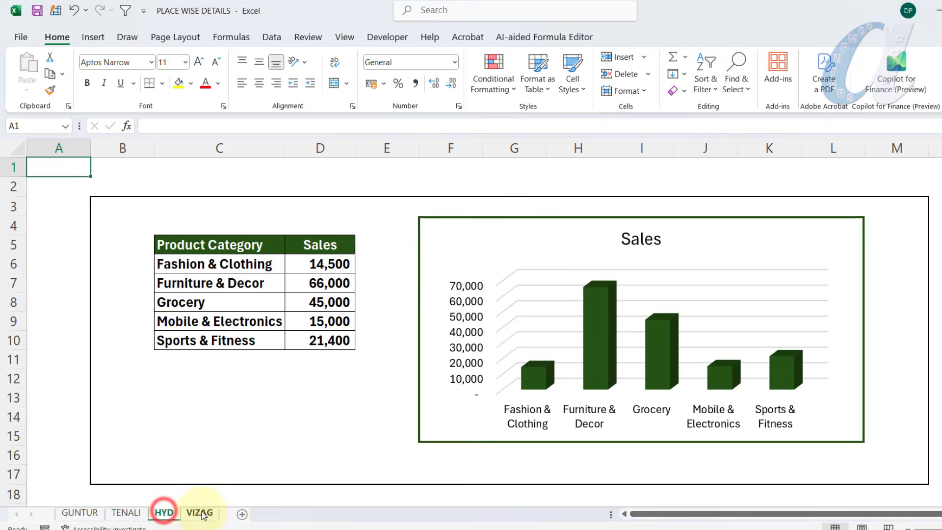
{"action": "left_click", "coordinate": [201, 513]}
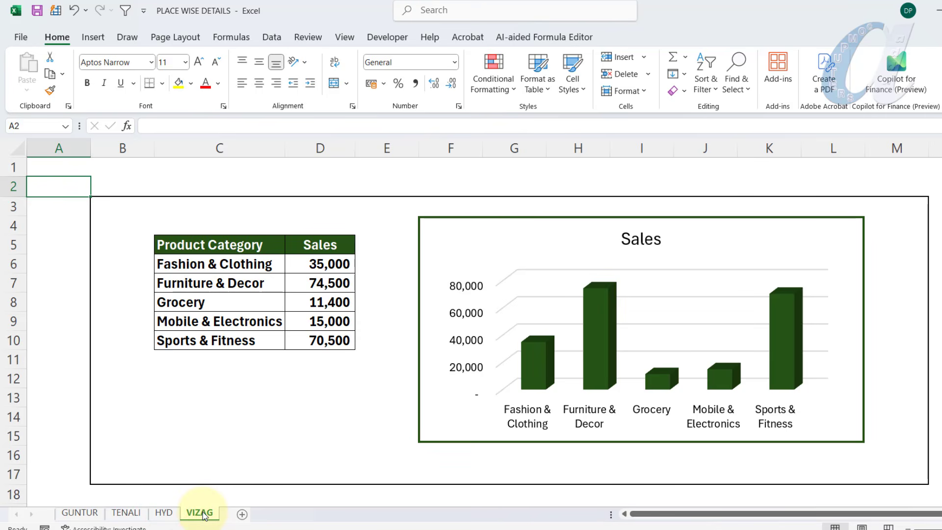
{"action": "left_click", "coordinate": [77, 514]}
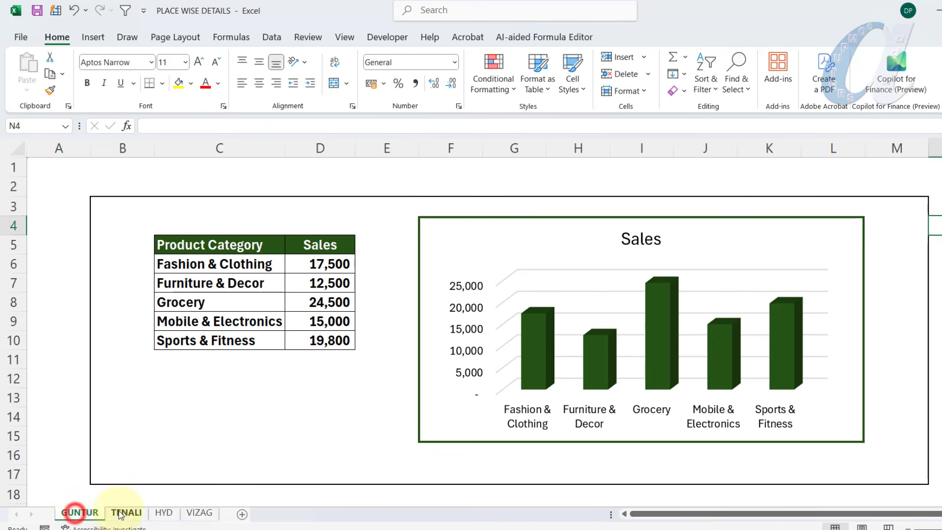
{"action": "left_click", "coordinate": [126, 513]}
{"action": "left_click", "coordinate": [165, 513]}
{"action": "left_click", "coordinate": [205, 513]}
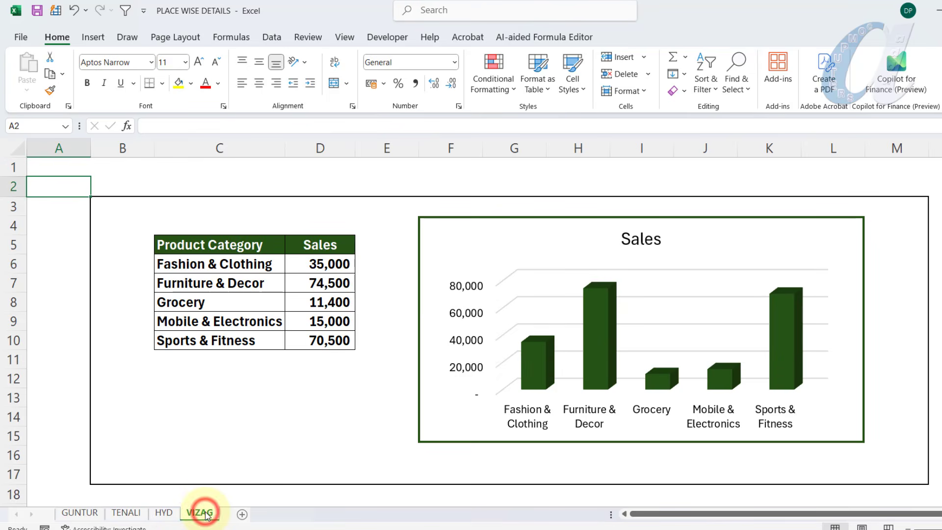
{"action": "left_click", "coordinate": [123, 513]}
{"action": "left_click", "coordinate": [78, 512]}
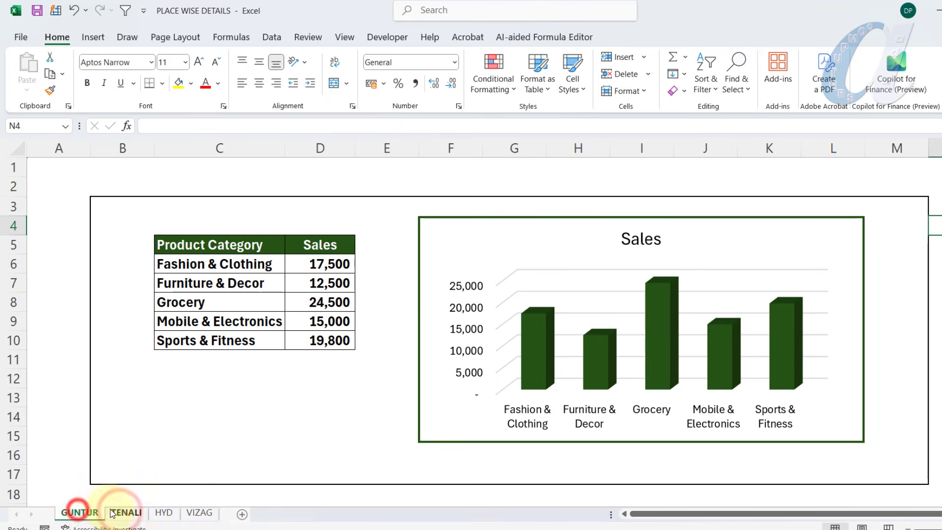
{"action": "left_click", "coordinate": [123, 513]}
{"action": "left_click", "coordinate": [80, 512]}
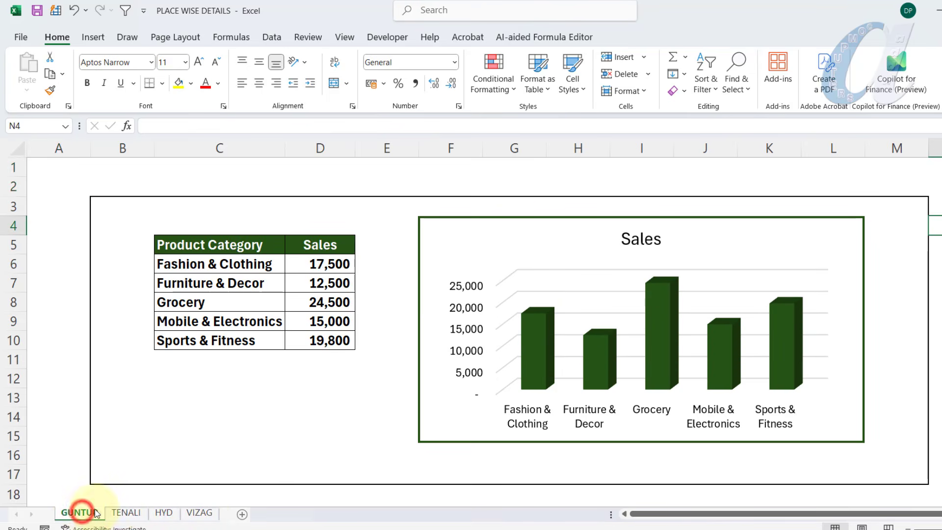
{"action": "left_click", "coordinate": [127, 513]}
{"action": "left_click", "coordinate": [164, 513]}
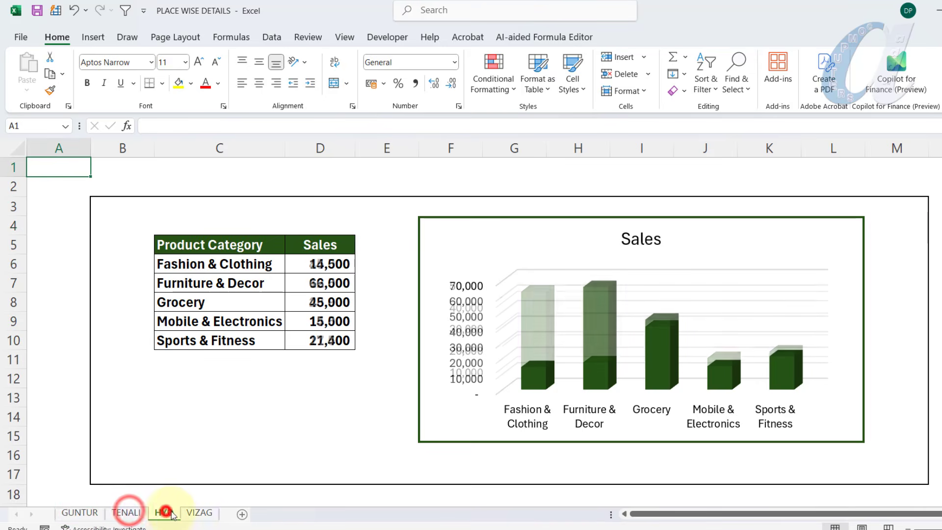
{"action": "left_click", "coordinate": [199, 512]}
{"action": "left_click", "coordinate": [84, 514]}
{"action": "left_click", "coordinate": [127, 512]}
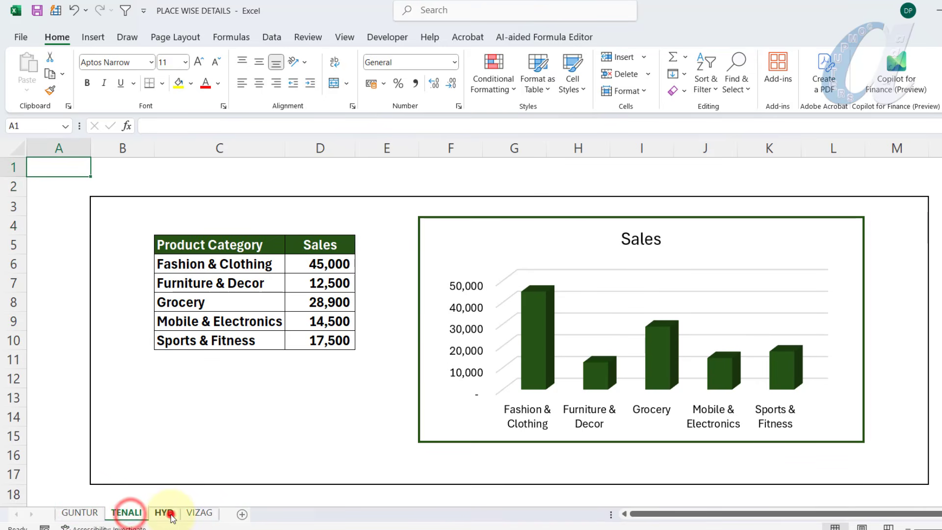
{"action": "left_click", "coordinate": [164, 513]}
{"action": "left_click", "coordinate": [199, 513]}
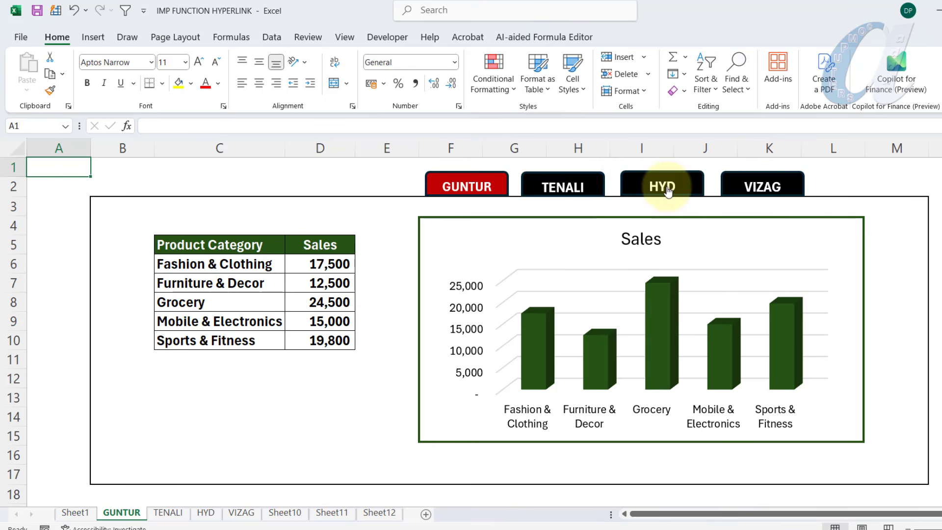
Try the GUNTUR, TENALI, HYD and VIZAG navigation buttons in the finished IMP FUNCTION HYPERLINK workbook to examine how they switch sheets
{"action": "left_click", "coordinate": [668, 190]}
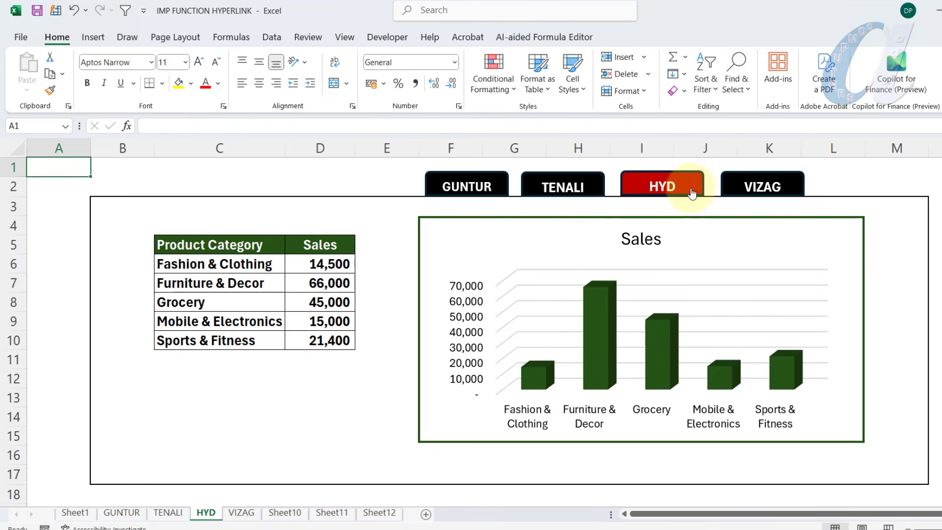
{"action": "left_click", "coordinate": [569, 190]}
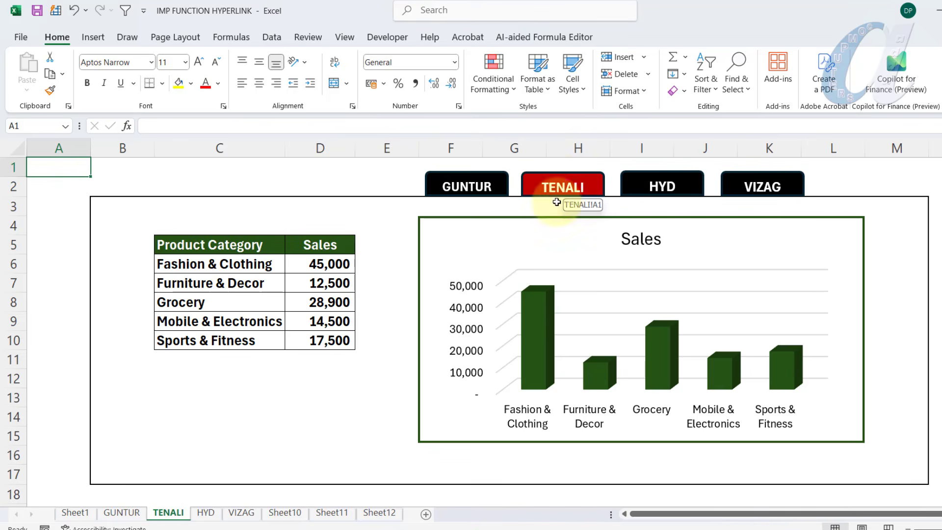
{"action": "left_click", "coordinate": [466, 188]}
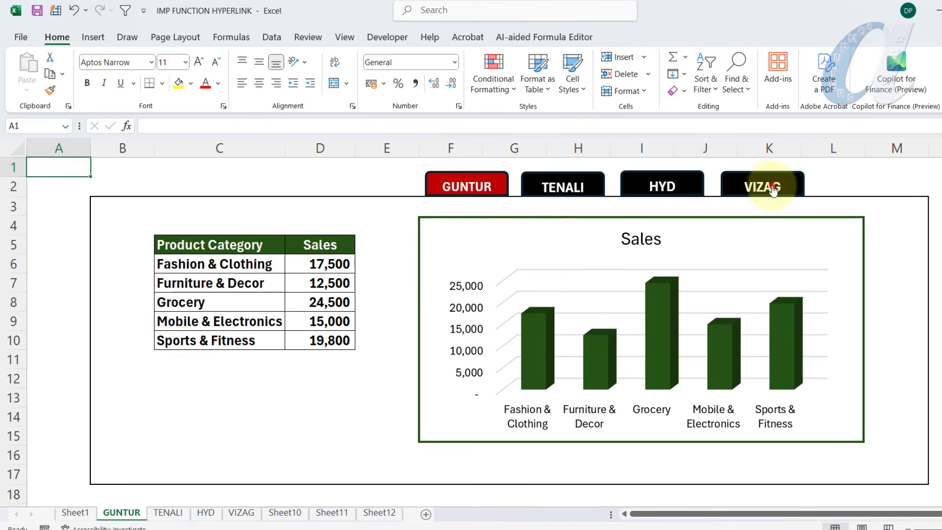
{"action": "left_click", "coordinate": [772, 190]}
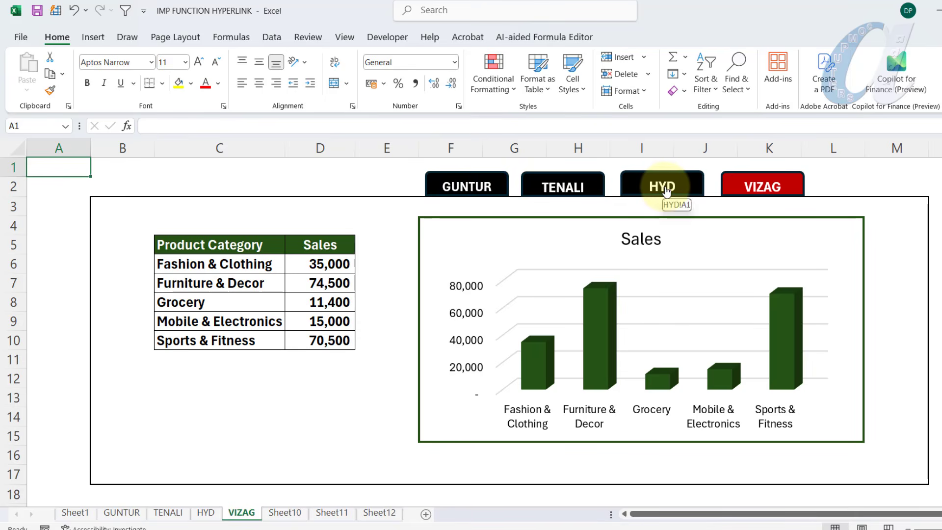
{"action": "left_click", "coordinate": [667, 191]}
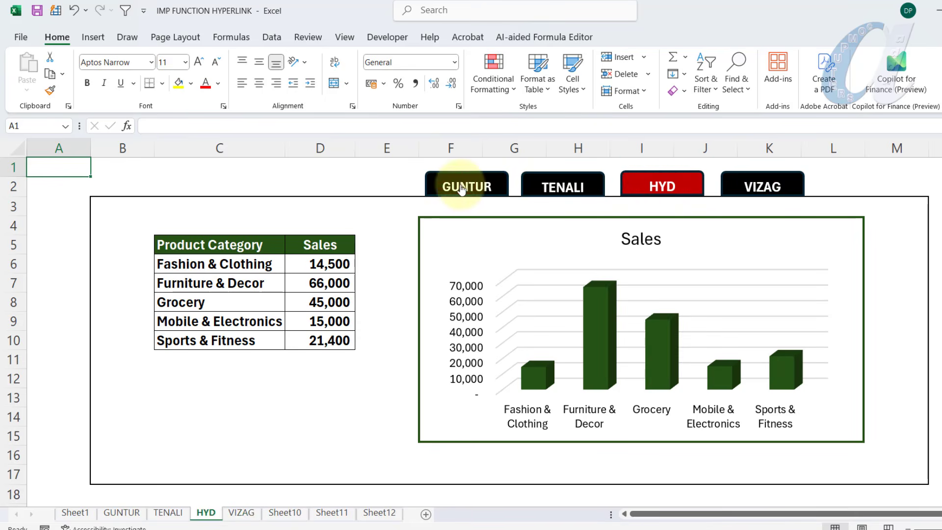
{"action": "left_click", "coordinate": [462, 189]}
{"action": "left_click", "coordinate": [559, 187]}
{"action": "left_click", "coordinate": [465, 186]}
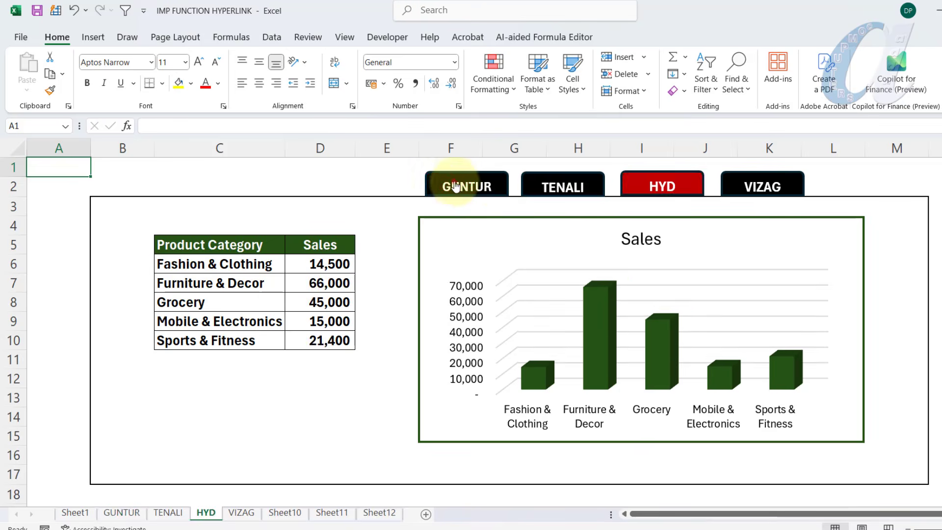
{"action": "left_click", "coordinate": [465, 187]}
{"action": "left_click", "coordinate": [557, 185]}
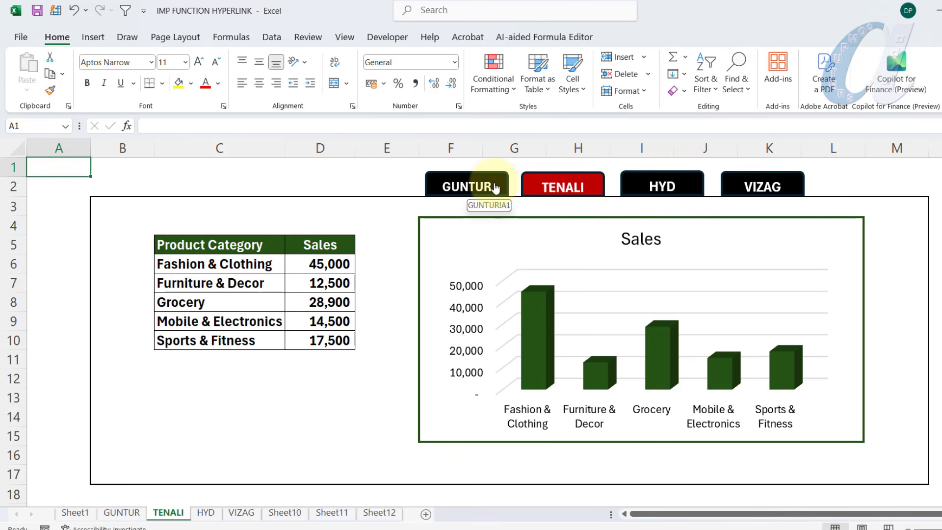
Return to the PLACE WISE DETAILS workbook and review its four place sheets, which have no navigation buttons
{"action": "left_click", "coordinate": [59, 378]}
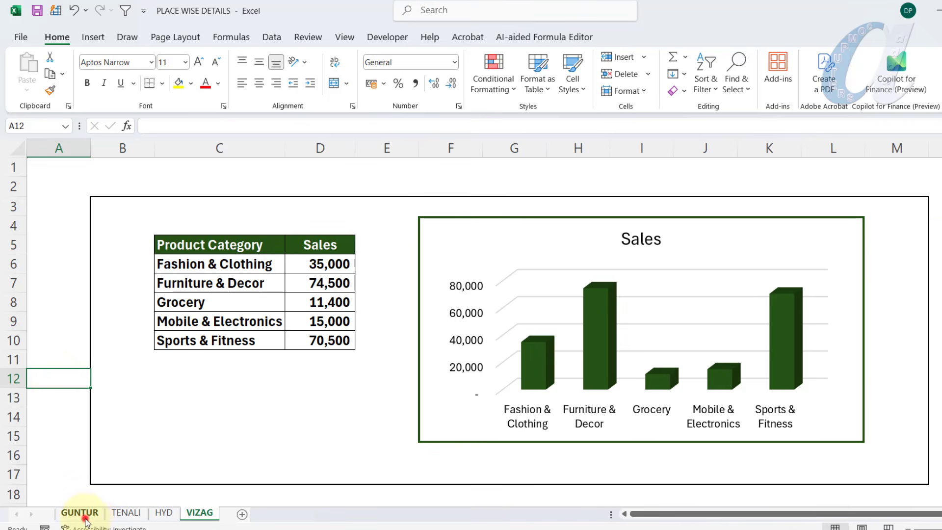
{"action": "left_click", "coordinate": [80, 513]}
{"action": "left_click", "coordinate": [126, 513]}
{"action": "left_click", "coordinate": [164, 512]}
{"action": "left_click", "coordinate": [200, 513]}
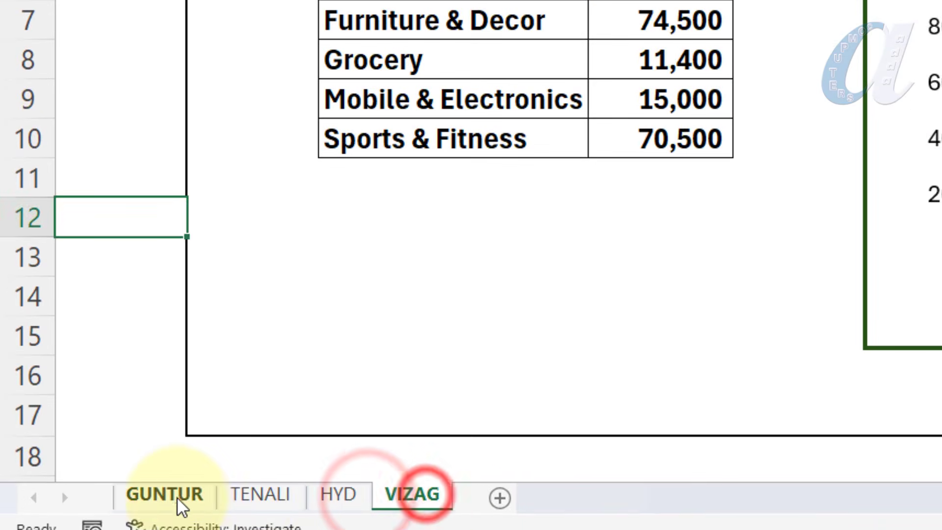
{"action": "left_click", "coordinate": [181, 505]}
{"action": "left_click", "coordinate": [257, 505]}
{"action": "left_click", "coordinate": [410, 501]}
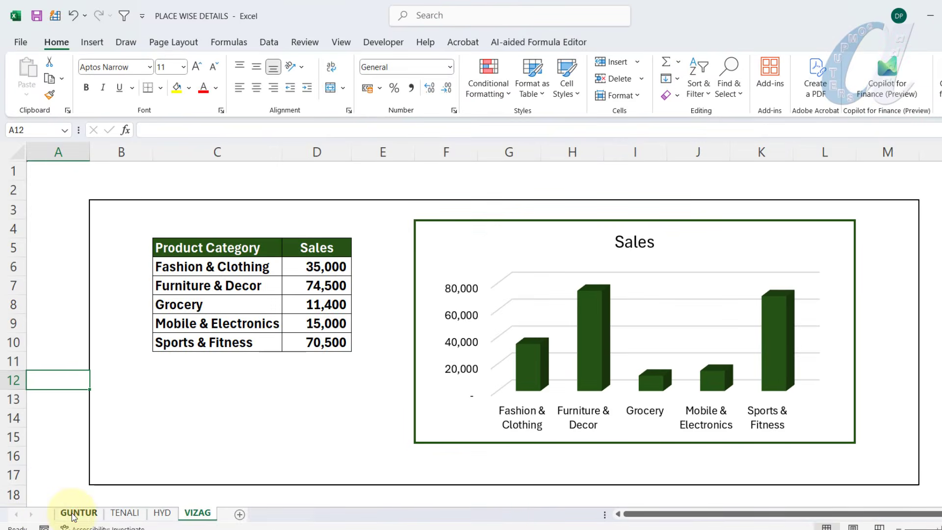
On the GUNTUR sheet, draw a rectangle with rounded top corners, about 2.3 cm wide and 0.59 cm high, above the Sales chart's left end
{"action": "left_click", "coordinate": [72, 513]}
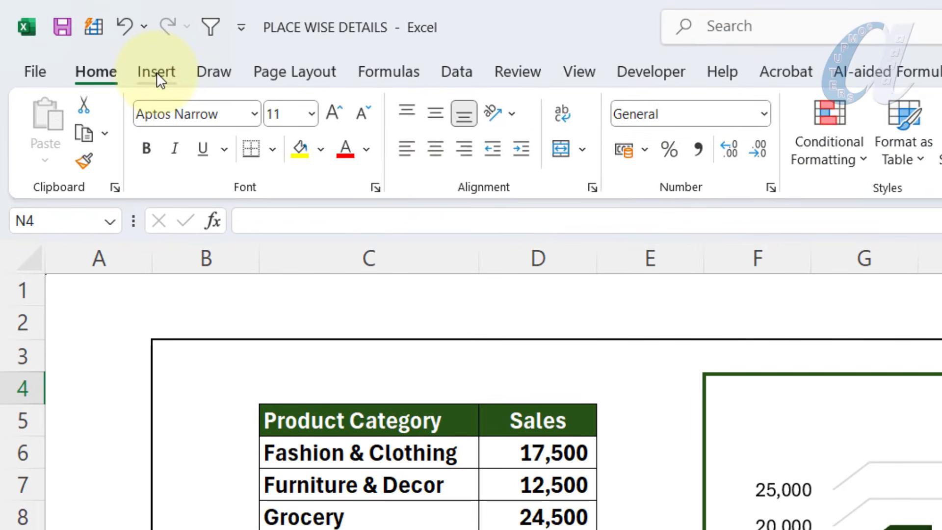
{"action": "left_click", "coordinate": [93, 41]}
{"action": "left_click", "coordinate": [322, 158]}
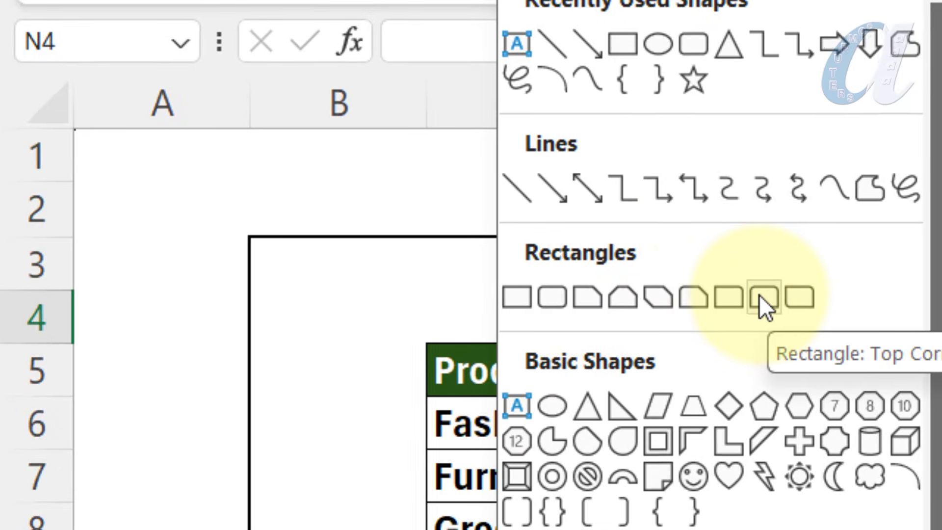
{"action": "left_click", "coordinate": [761, 294]}
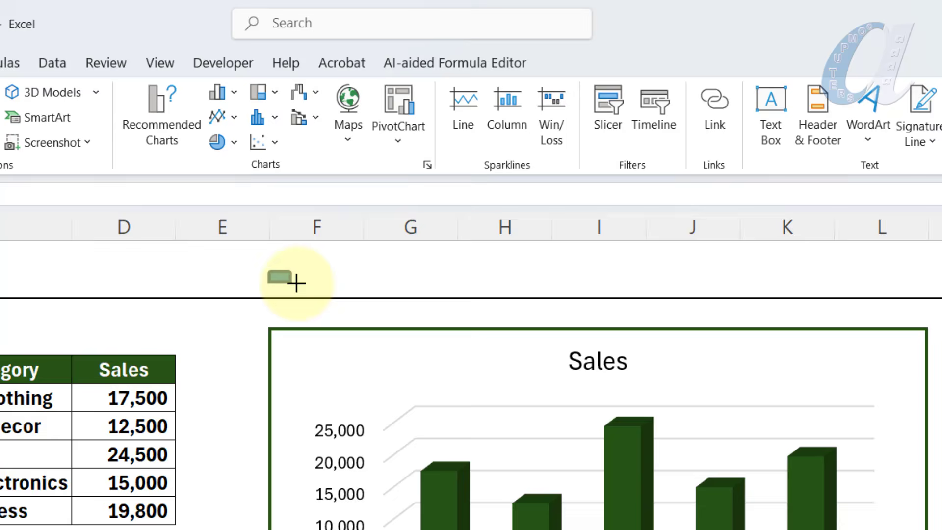
{"action": "left_click_drag", "start_coordinate": [296, 283], "coordinate": [397, 298]}
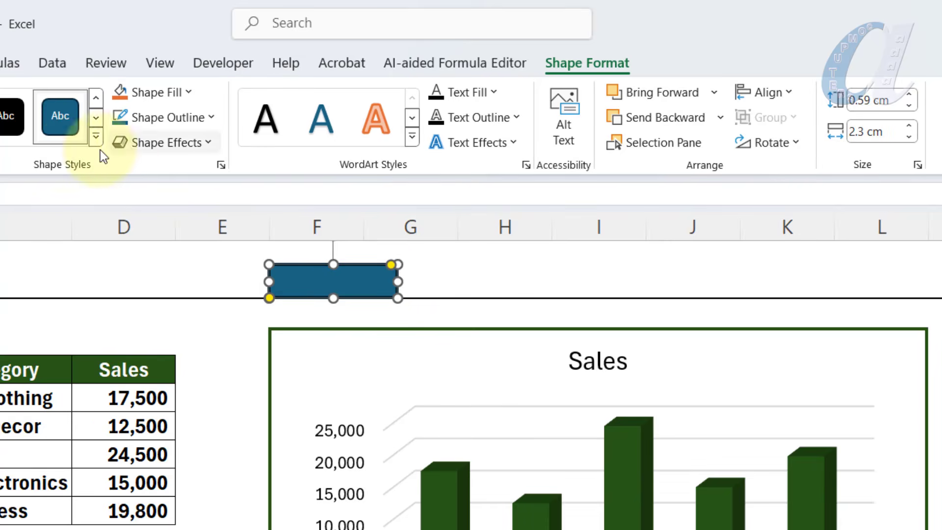
Fill the rounded-top rectangle on the GUNTUR sheet with black and label it Guntur
{"action": "left_click", "coordinate": [165, 94]}
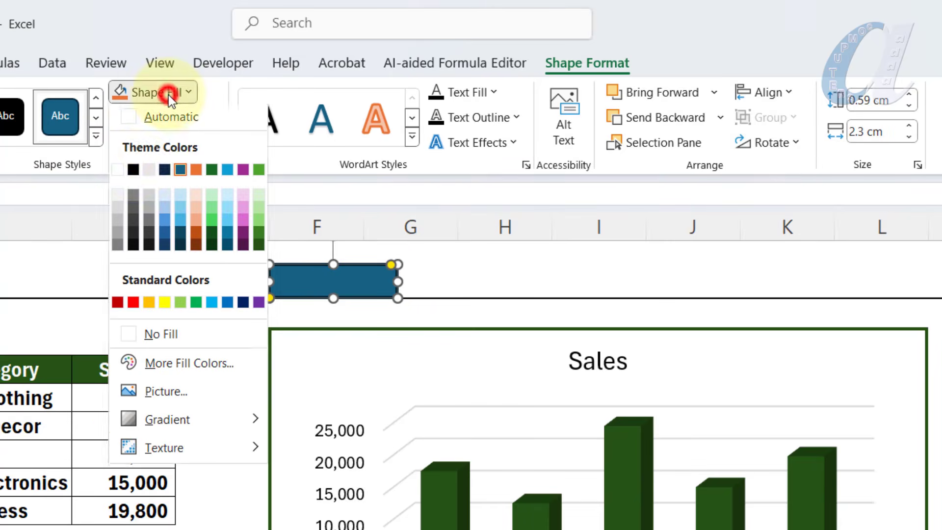
{"action": "left_click", "coordinate": [133, 172]}
{"action": "right_click", "coordinate": [337, 283]}
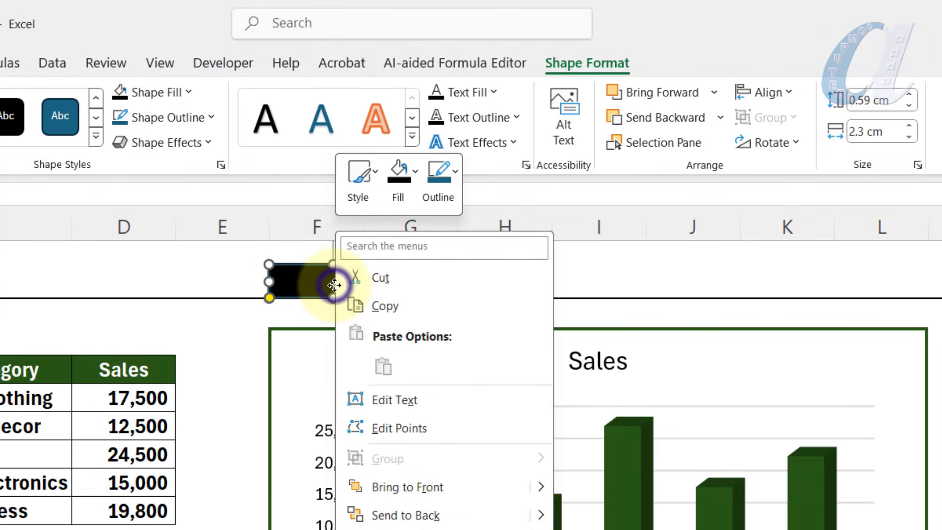
{"action": "left_click", "coordinate": [388, 399]}
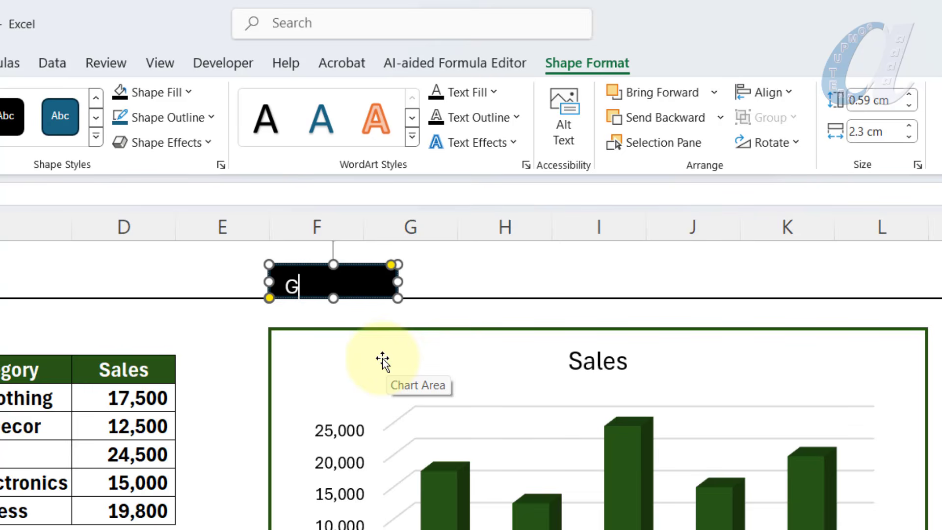
Make the Guntur label bold and center it horizontally in its button
{"action": "left_click_drag", "start_coordinate": [354, 286], "coordinate": [288, 284]}
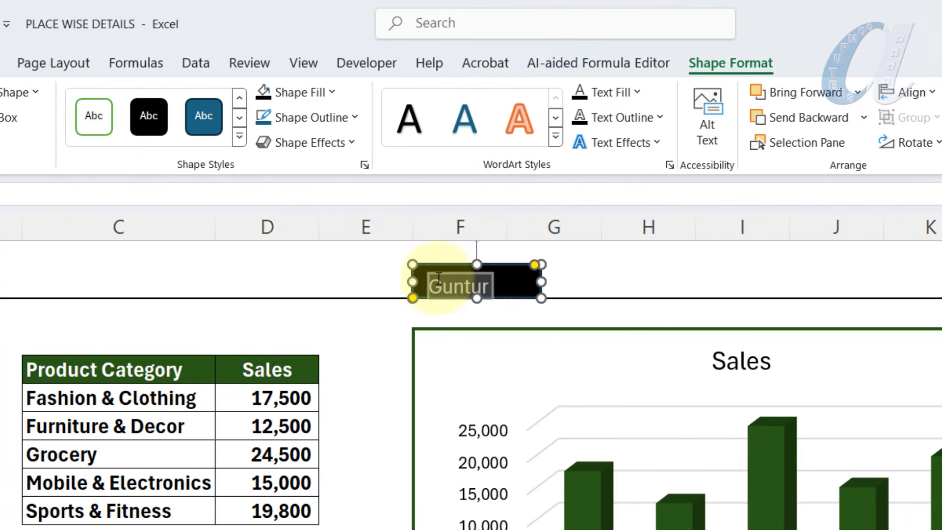
{"action": "left_click", "coordinate": [13, 58]}
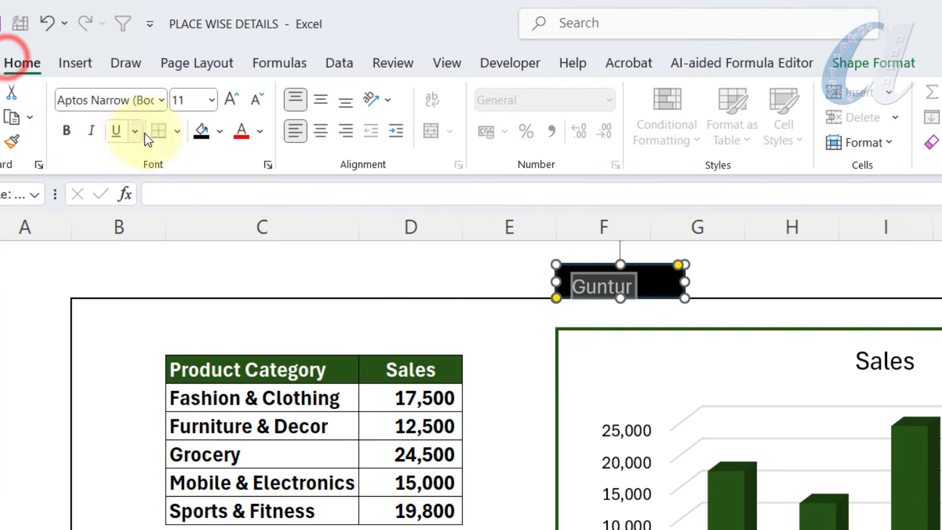
{"action": "left_click", "coordinate": [67, 131]}
{"action": "left_click", "coordinate": [317, 134]}
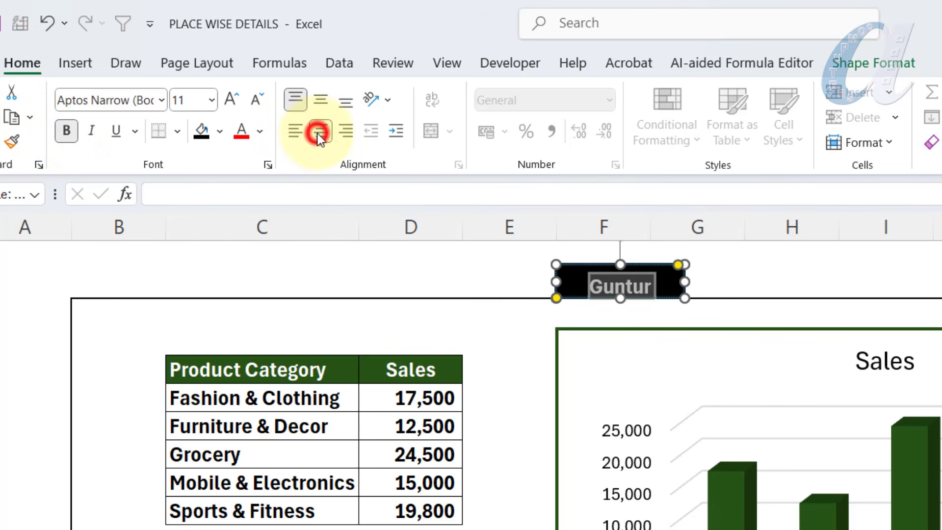
{"action": "left_click", "coordinate": [709, 282]}
Copy the Guntur button three times along the row above the Sales chart to form four spaced buttons
{"action": "left_click", "coordinate": [669, 269]}
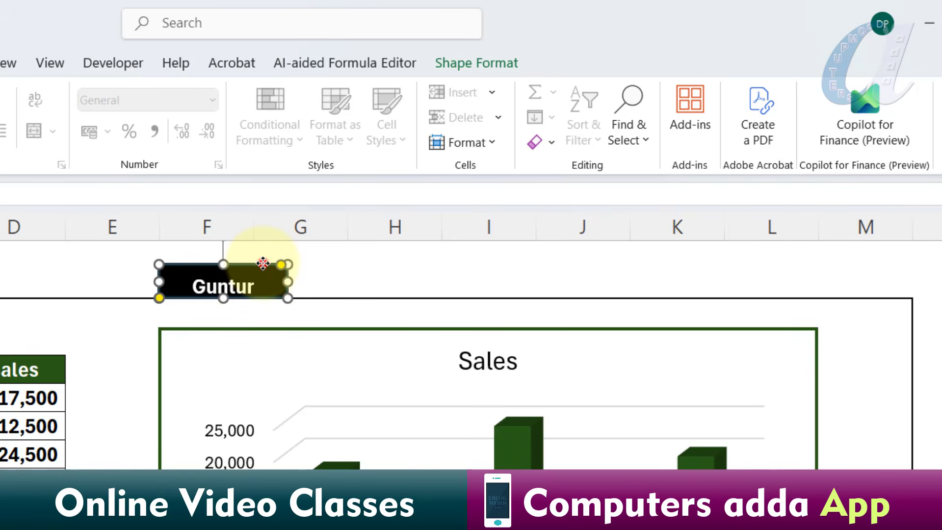
{"action": "left_click_drag", "start_coordinate": [263, 264], "coordinate": [722, 273]}
{"action": "key", "text": "Escape"}
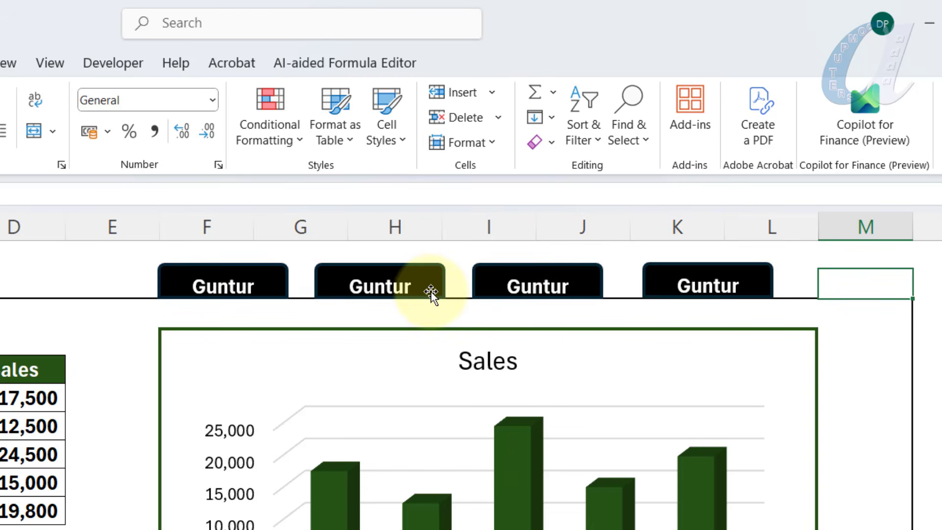
Relabel the second, third and fourth buttons as Tenali, Hyd and Vizag
{"action": "left_click", "coordinate": [373, 288]}
{"action": "left_click_drag", "start_coordinate": [349, 286], "coordinate": [414, 282]}
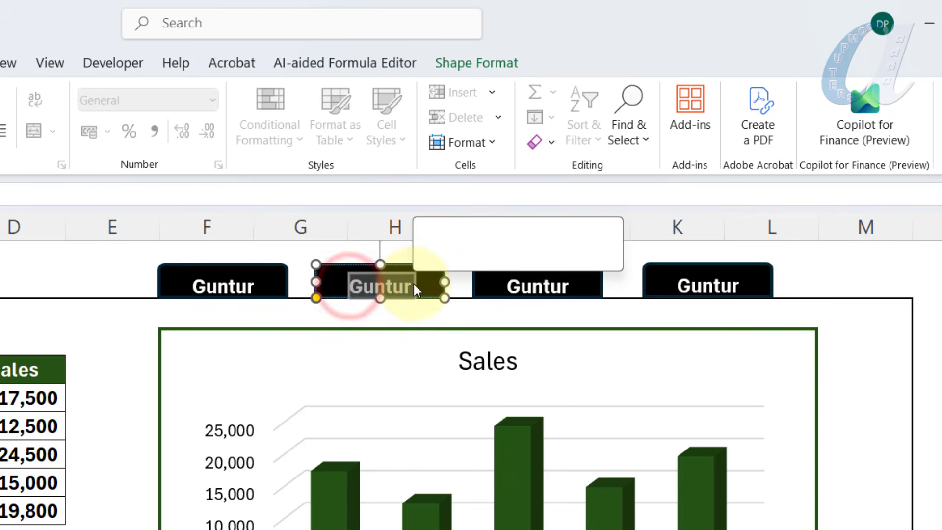
{"action": "type", "text": "Tenali"}
{"action": "left_click", "coordinate": [535, 284]}
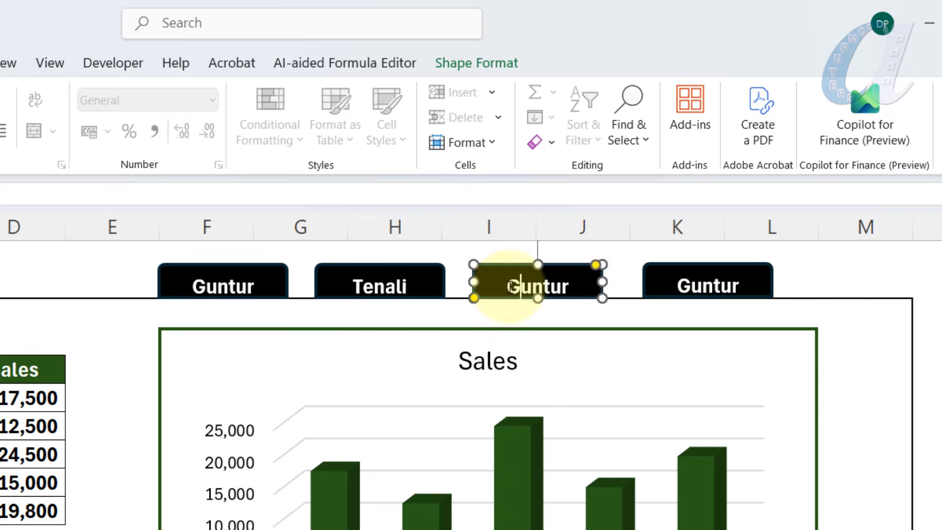
{"action": "left_click_drag", "start_coordinate": [505, 286], "coordinate": [608, 275]}
{"action": "type", "text": "V"}
{"action": "key", "text": "BackSpace"}
{"action": "type", "text": "Hyd"}
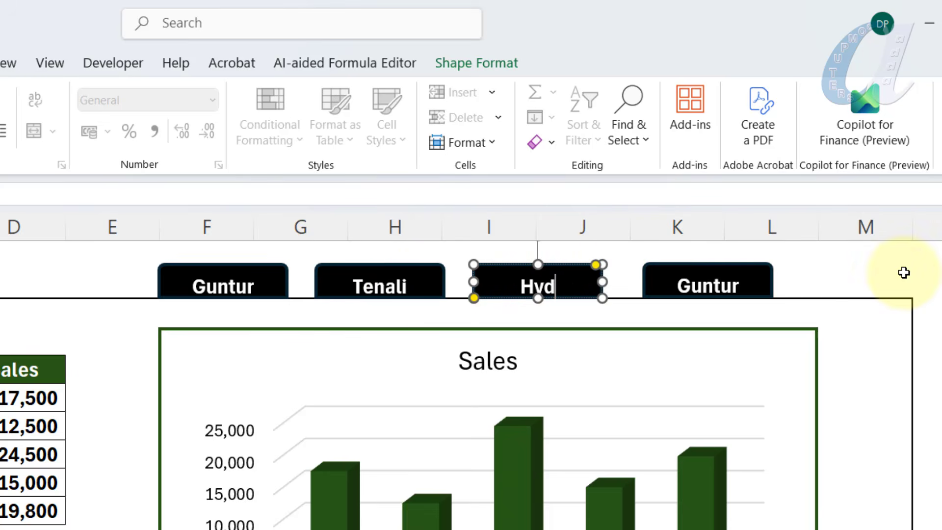
{"action": "double_click", "coordinate": [737, 285]}
{"action": "type", "text": "Vizag"}
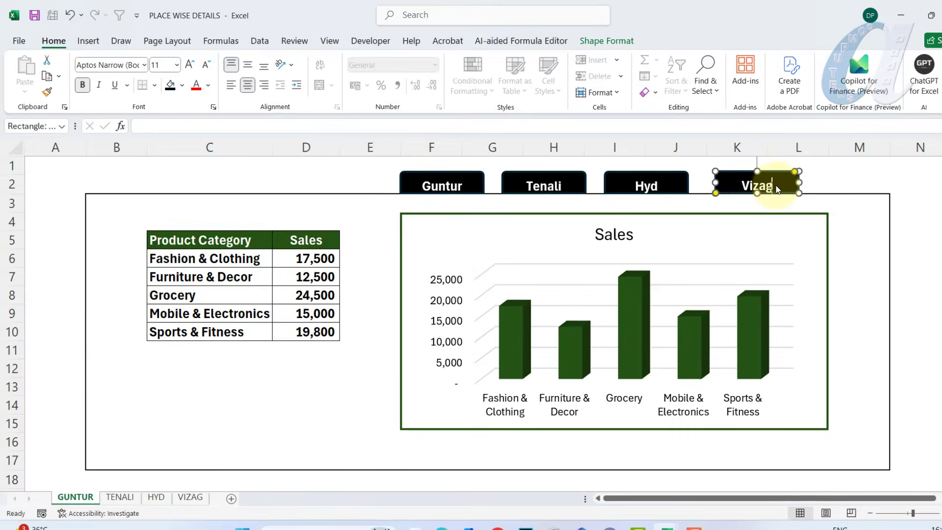
{"action": "left_click", "coordinate": [837, 179]}
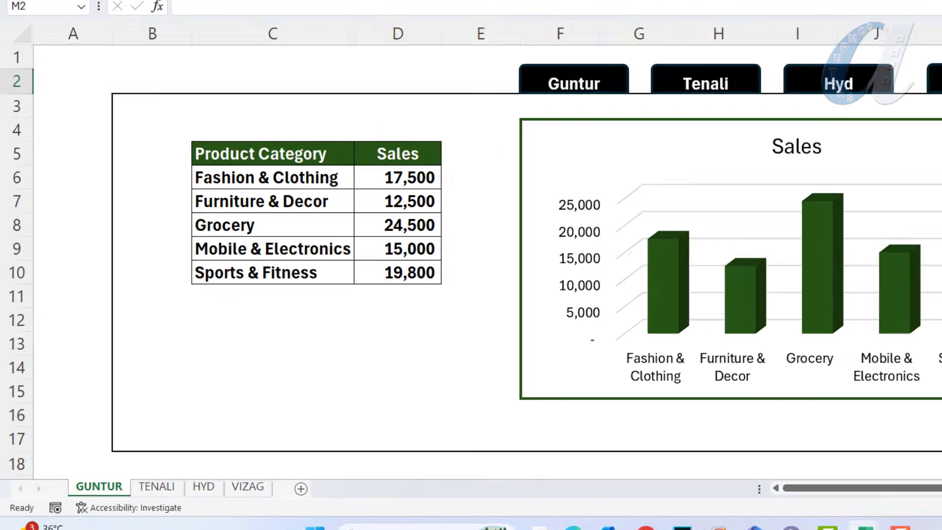
Check the TENALI, HYD and VIZAG sheets for navigation buttons and return to the GUNTUR sheet
{"action": "left_click", "coordinate": [916, 184]}
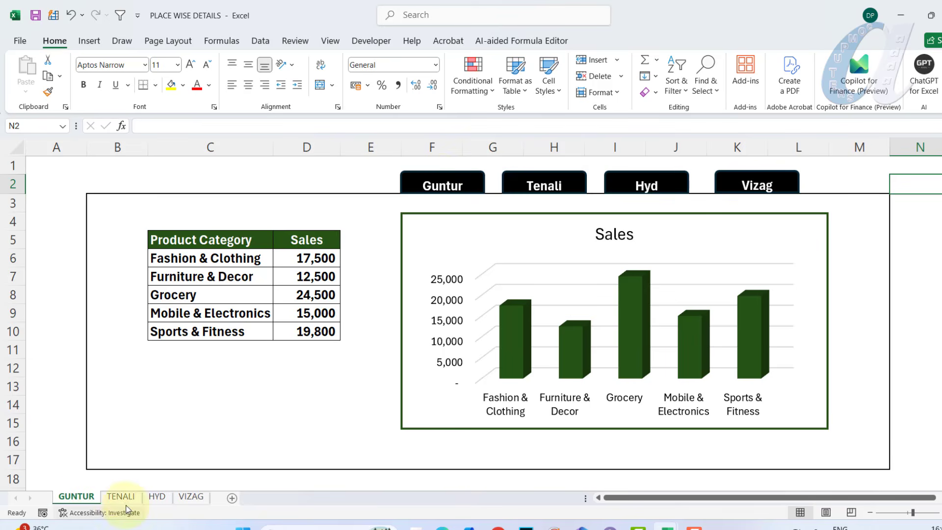
{"action": "left_click", "coordinate": [122, 497]}
{"action": "left_click", "coordinate": [156, 496]}
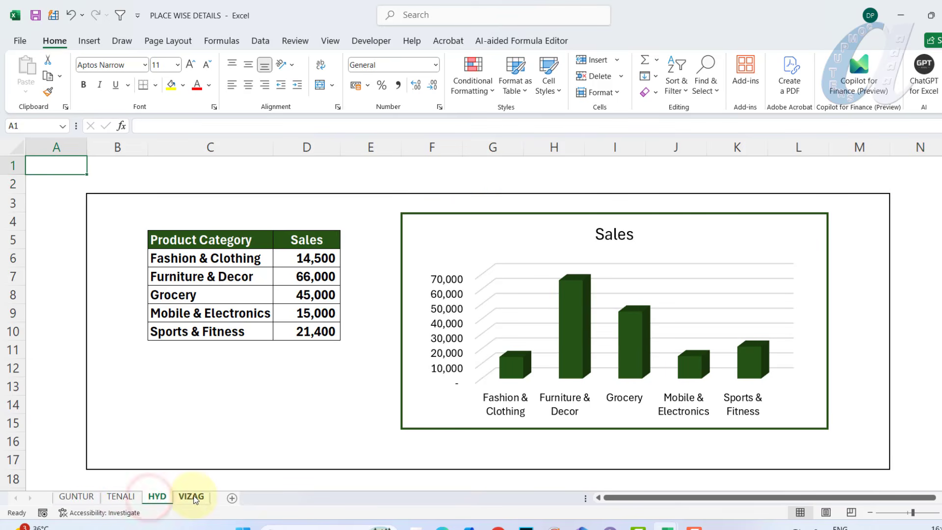
{"action": "left_click", "coordinate": [191, 497]}
{"action": "left_click", "coordinate": [122, 497]}
{"action": "left_click", "coordinate": [65, 496]}
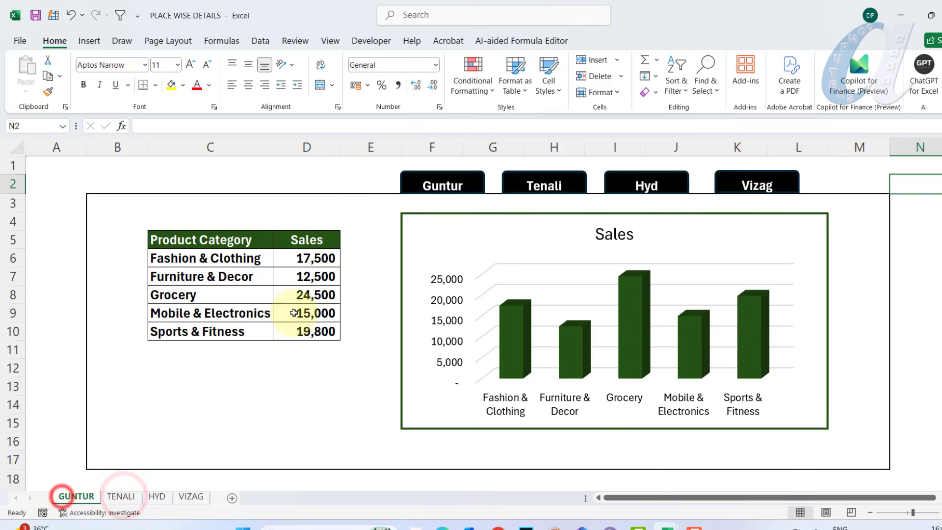
Copy all four buttons from the GUNTUR sheet to the TENALI sheet and align them with the frame's upper border
{"action": "left_click", "coordinate": [796, 174], "text": "ctrl"}
{"action": "left_click", "coordinate": [682, 172], "text": "ctrl"}
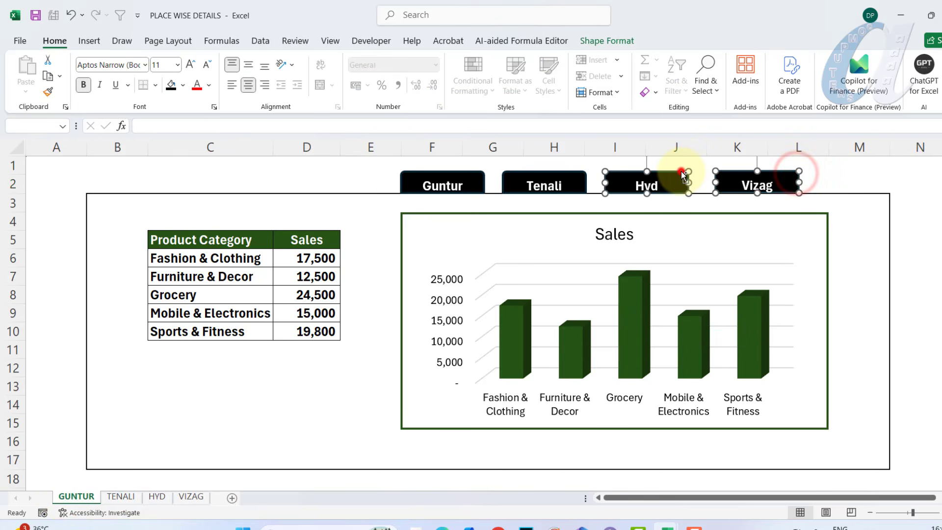
{"action": "left_click", "coordinate": [573, 172], "text": "ctrl"}
{"action": "left_click", "coordinate": [468, 172], "text": "ctrl"}
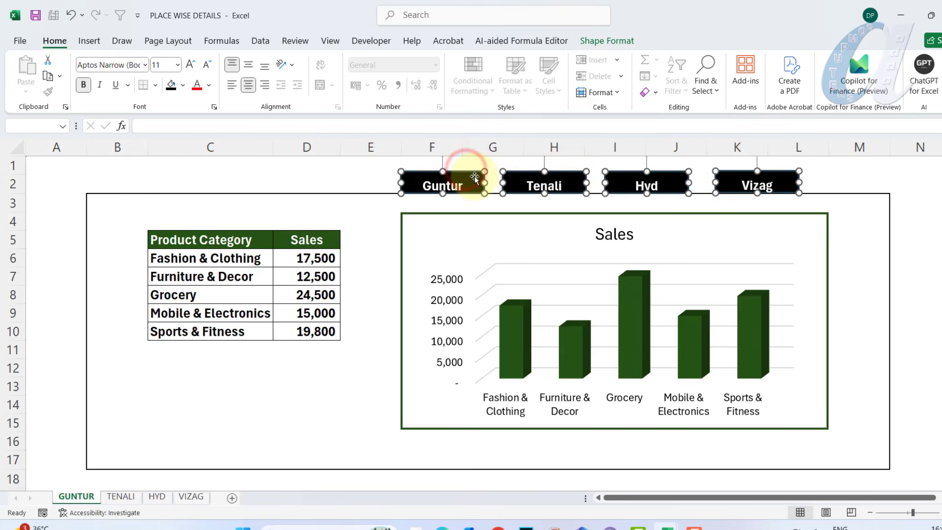
{"action": "left_click", "coordinate": [122, 500]}
{"action": "left_click", "coordinate": [412, 181]}
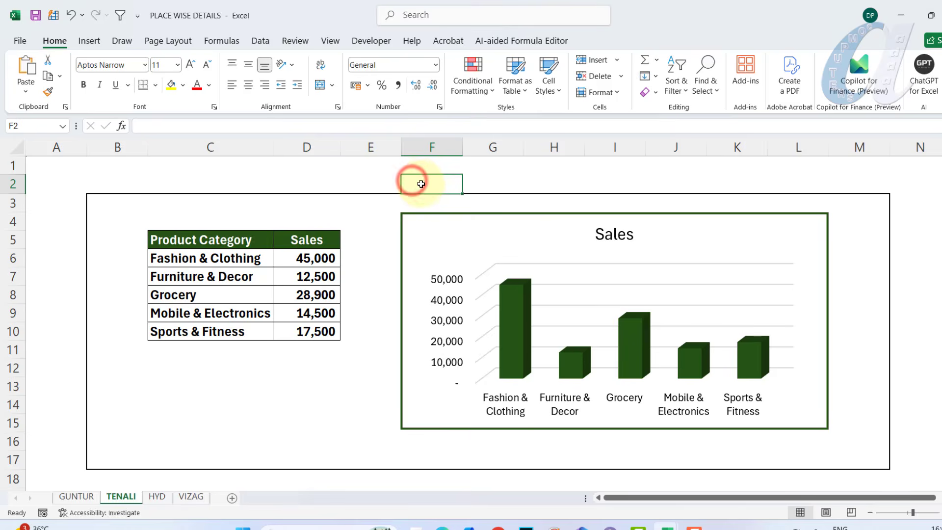
{"action": "key", "text": "ctrl+v"}
{"action": "left_click_drag", "start_coordinate": [739, 175], "coordinate": [739, 171]}
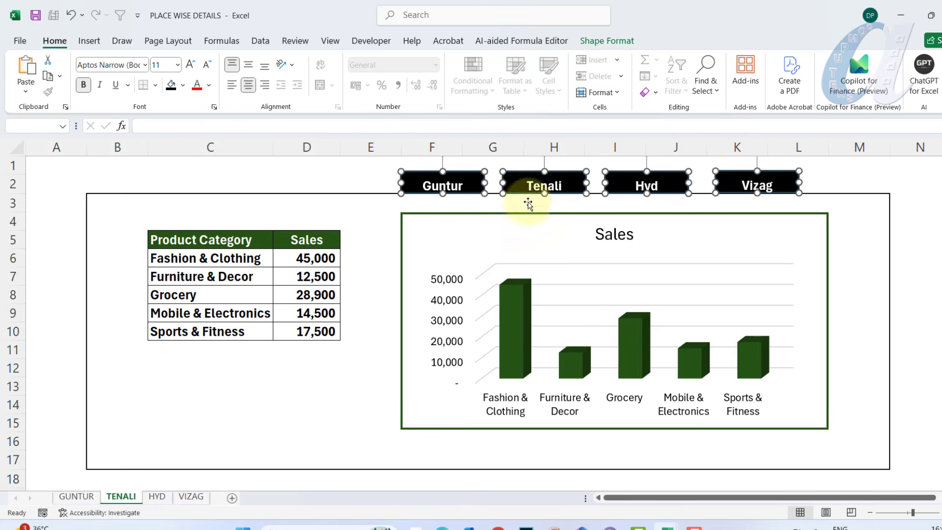
Paste the four buttons above the charts on the HYD and VIZAG sheets, aligning the VIZAG set with the frame's upper border
{"action": "left_click", "coordinate": [160, 497]}
{"action": "left_click", "coordinate": [384, 189]}
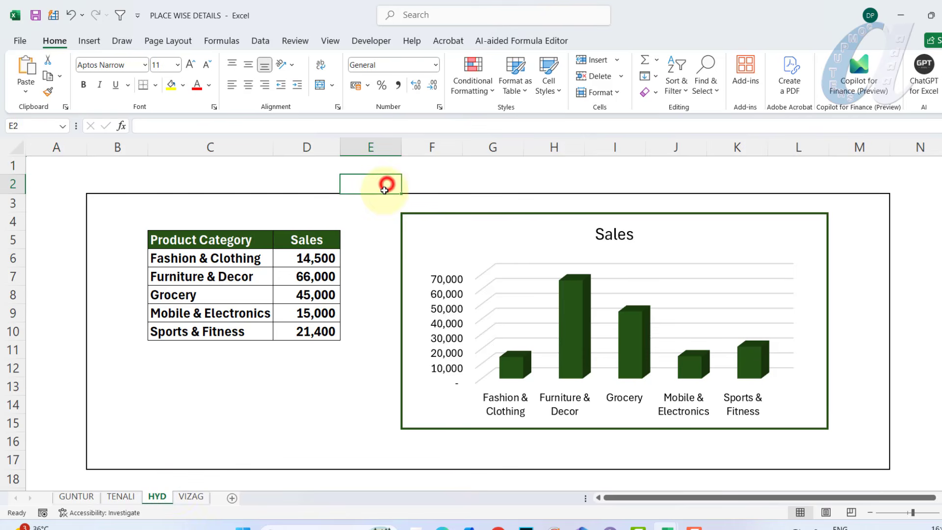
{"action": "left_click", "coordinate": [421, 184]}
{"action": "key", "text": "ctrl+v"}
{"action": "key", "text": "ctrl+Page_Down"}
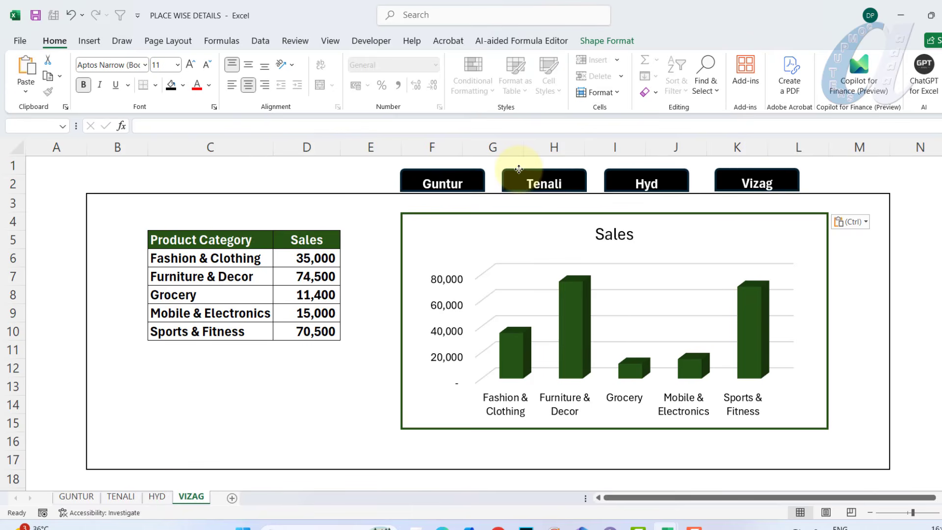
{"action": "left_click_drag", "start_coordinate": [519, 170], "coordinate": [519, 172]}
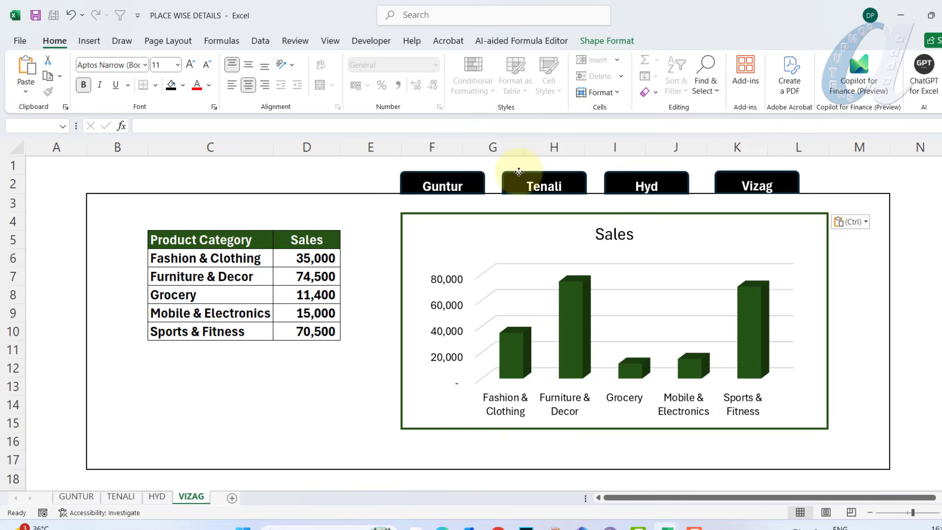
Look through all four place sheets to compare the position of their navigation buttons
{"action": "left_click", "coordinate": [157, 498]}
{"action": "left_click", "coordinate": [118, 499]}
{"action": "left_click", "coordinate": [89, 498]}
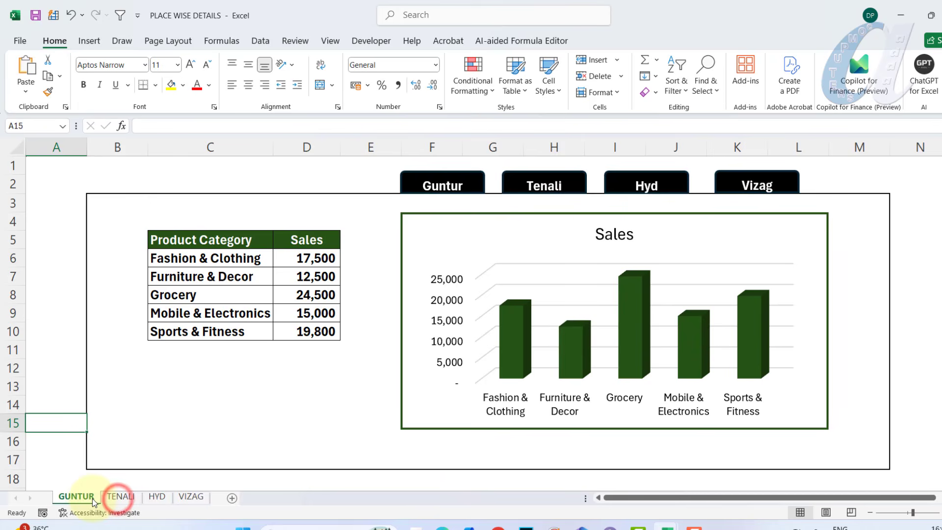
{"action": "left_click", "coordinate": [118, 498]}
{"action": "left_click", "coordinate": [157, 497]}
{"action": "left_click", "coordinate": [191, 497]}
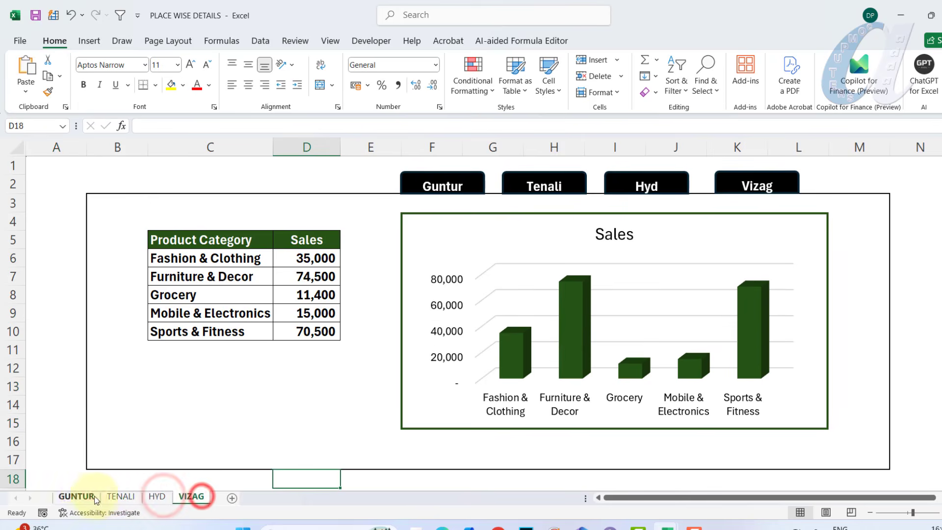
{"action": "left_click", "coordinate": [76, 497]}
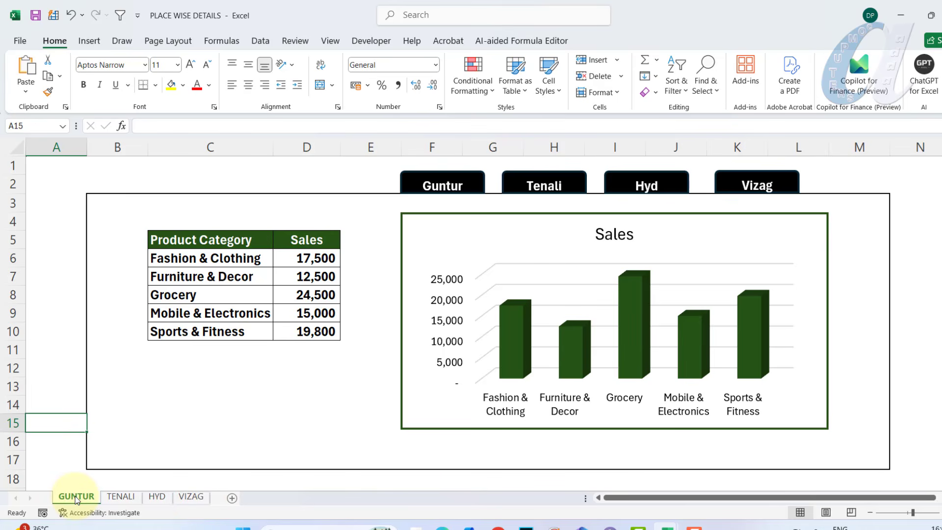
Fill the Guntur button on the GUNTUR sheet with the standard dark red color
{"action": "left_click", "coordinate": [476, 173]}
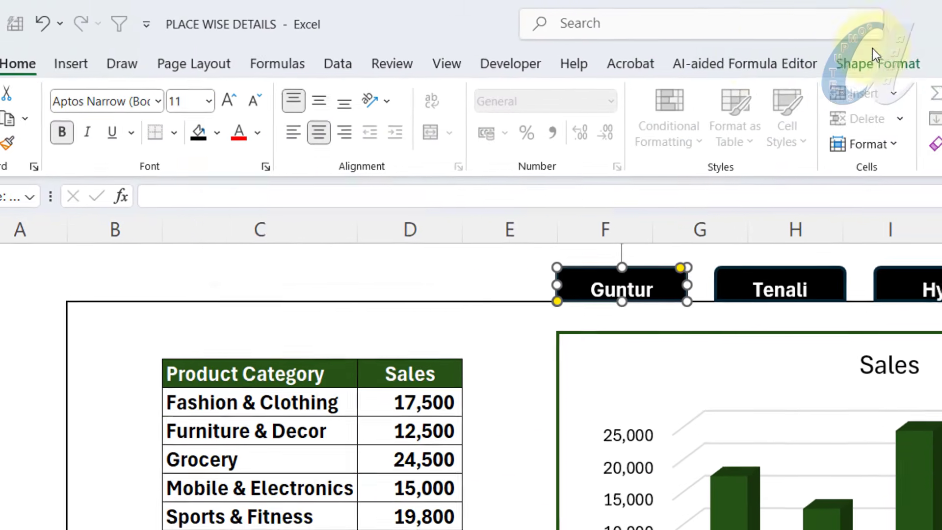
{"action": "left_click", "coordinate": [606, 41]}
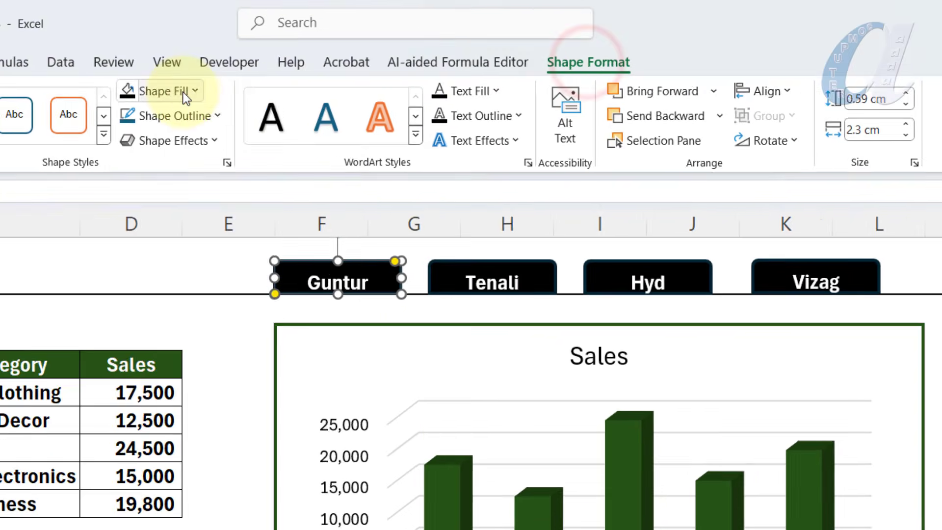
{"action": "left_click", "coordinate": [230, 85]}
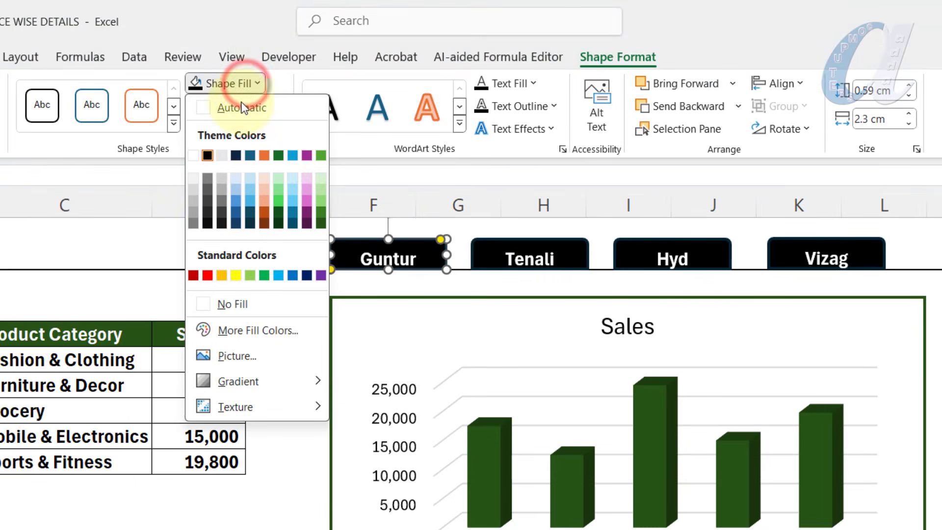
{"action": "left_click", "coordinate": [194, 276]}
Fill the Tenali button on the TENALI sheet with the standard dark red color
{"action": "left_click", "coordinate": [124, 509]}
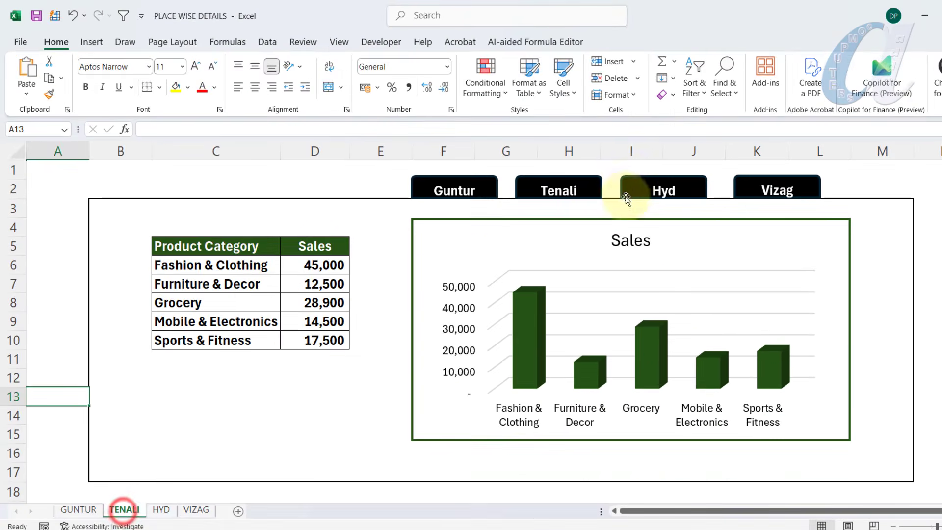
{"action": "left_click", "coordinate": [591, 184]}
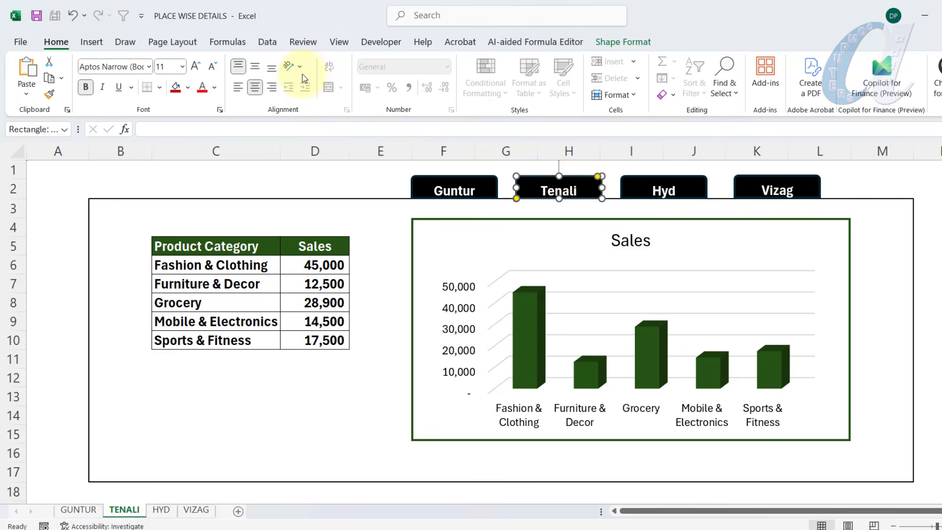
{"action": "left_click", "coordinate": [595, 43]}
{"action": "left_click", "coordinate": [337, 62]}
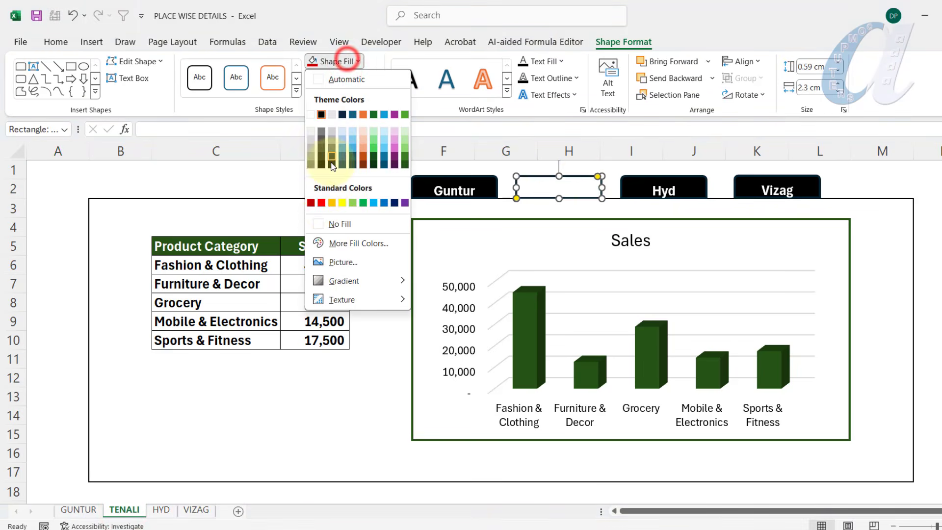
{"action": "left_click", "coordinate": [311, 204]}
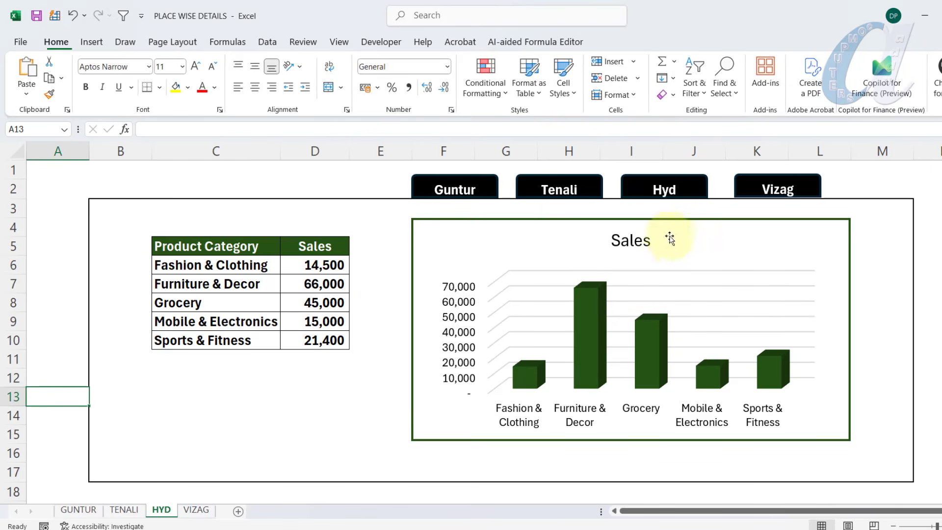
Fill the Hyd button on the HYD sheet with the same dark red color
{"action": "left_click", "coordinate": [705, 176]}
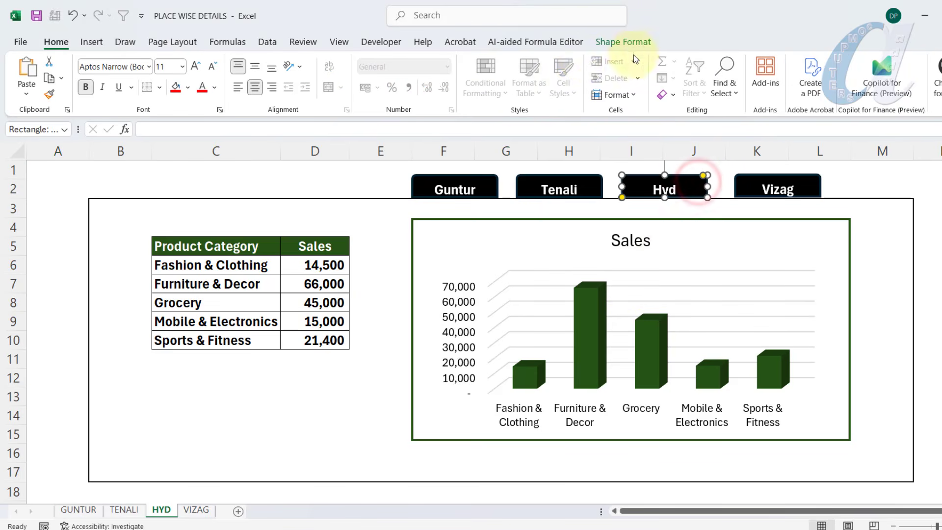
{"action": "left_click", "coordinate": [622, 44]}
{"action": "left_click", "coordinate": [337, 62]}
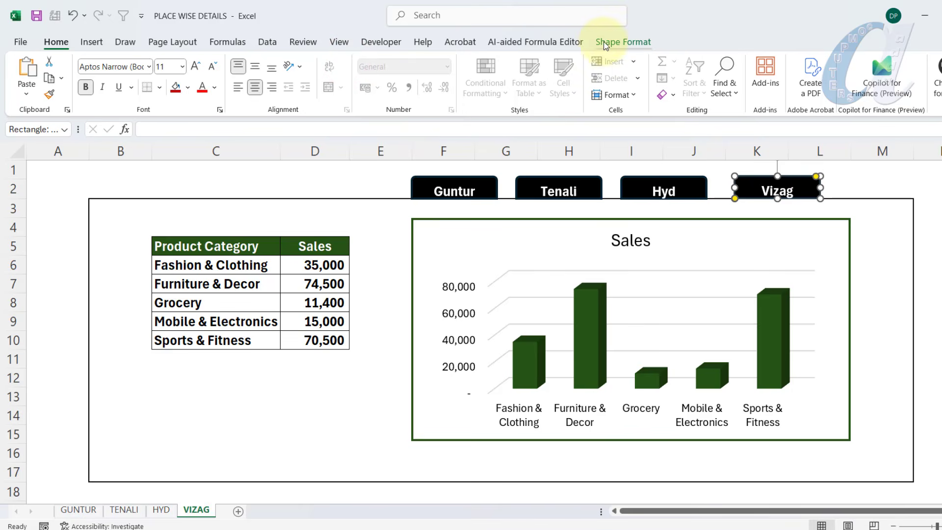
Fill the Vizag button on the VIZAG sheet with the standard dark red color
{"action": "left_click", "coordinate": [609, 43]}
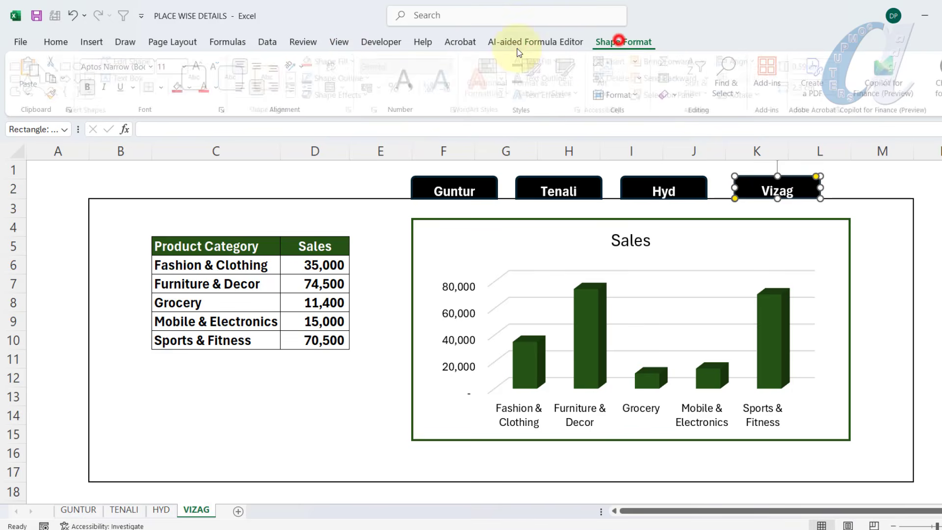
{"action": "left_click", "coordinate": [334, 61]}
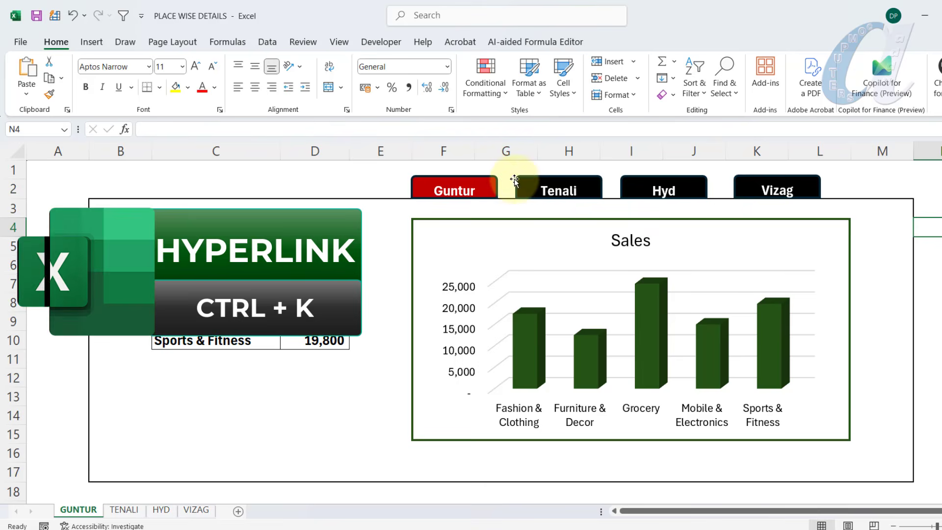
On the GUNTUR sheet, hyperlink the Guntur button to cell A1 of the GUNTUR sheet as a place in this document
{"action": "left_click", "coordinate": [485, 179]}
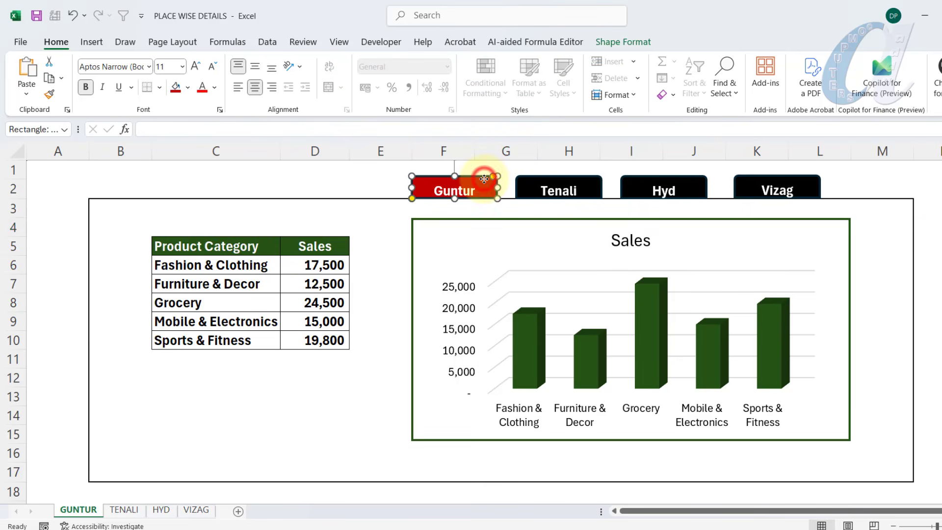
{"action": "key", "text": "ctrl+k"}
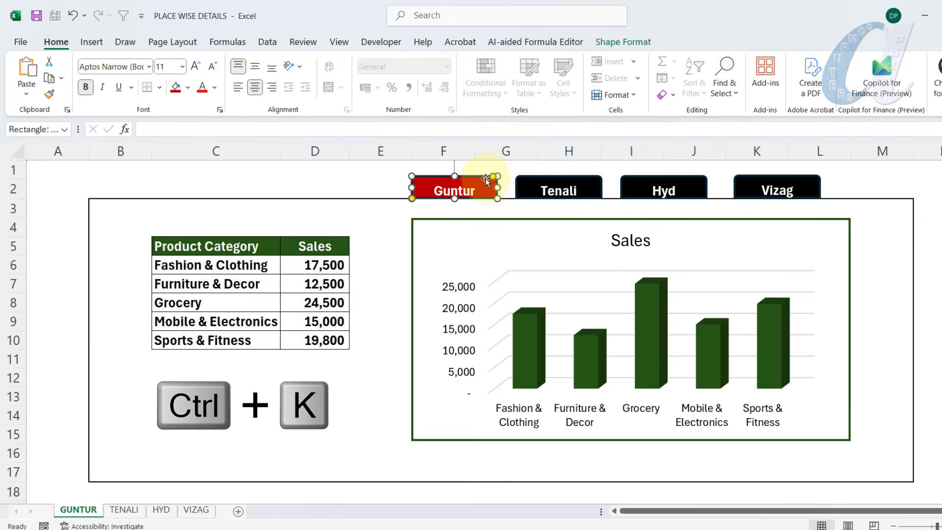
{"action": "left_click_drag", "start_coordinate": [526, 158], "coordinate": [521, 269]}
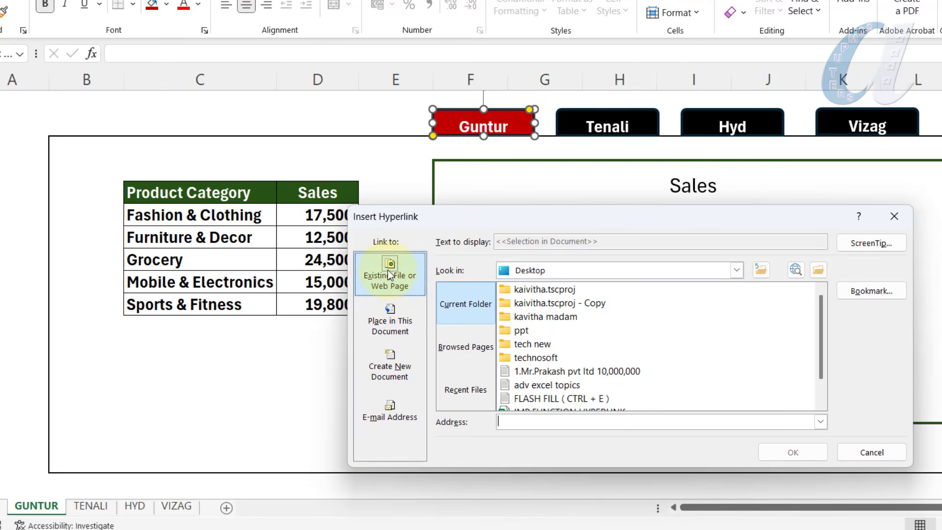
{"action": "left_click", "coordinate": [398, 314]}
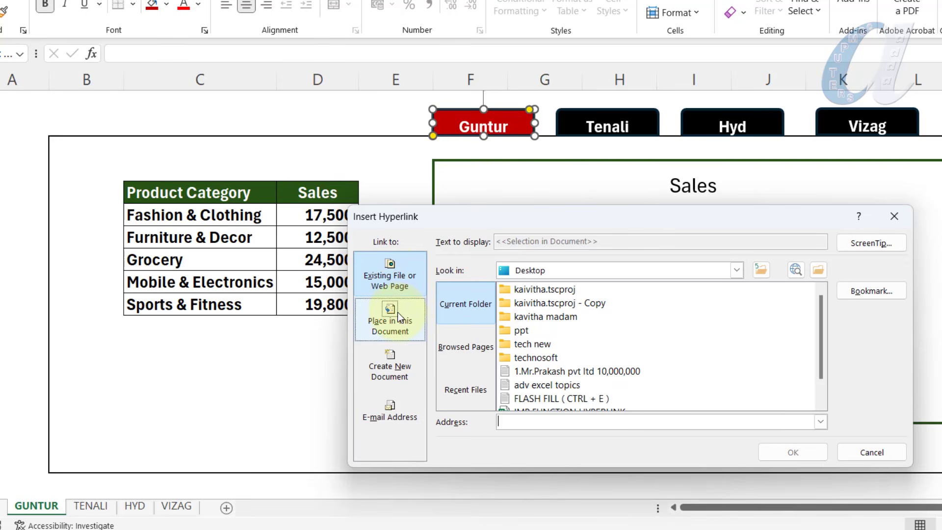
{"action": "left_click", "coordinate": [403, 272]}
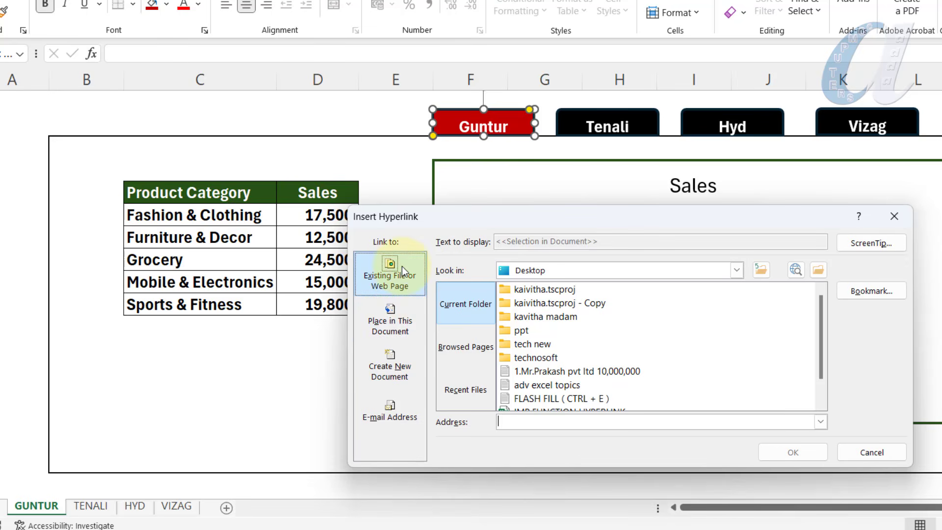
{"action": "left_click", "coordinate": [401, 320]}
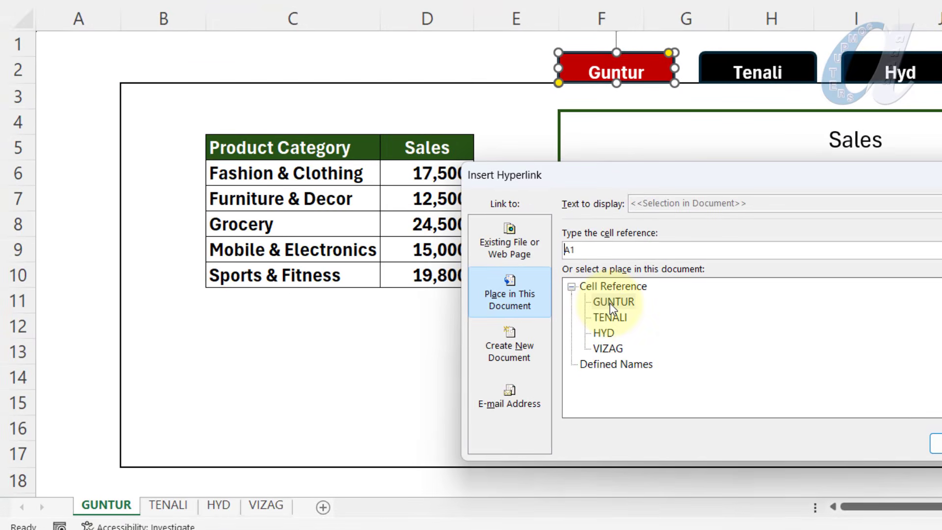
{"action": "left_click", "coordinate": [610, 303]}
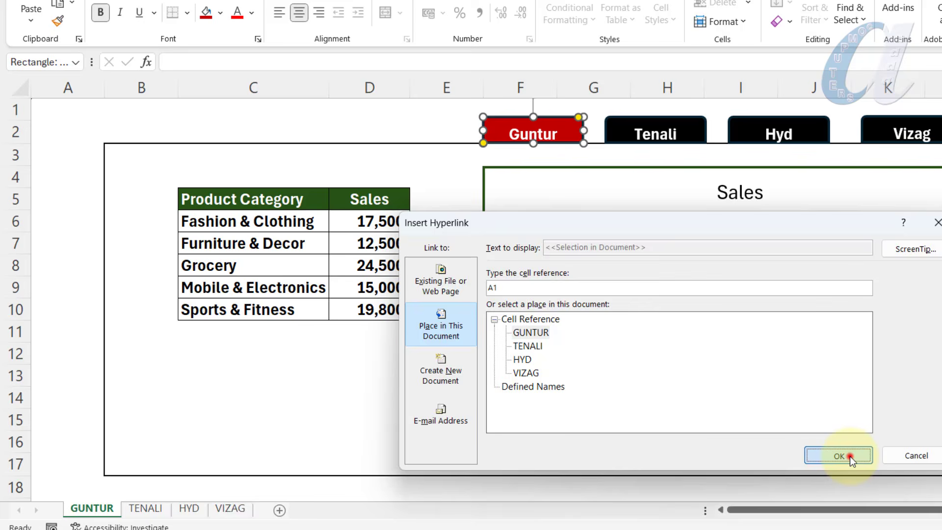
{"action": "left_click", "coordinate": [937, 444]}
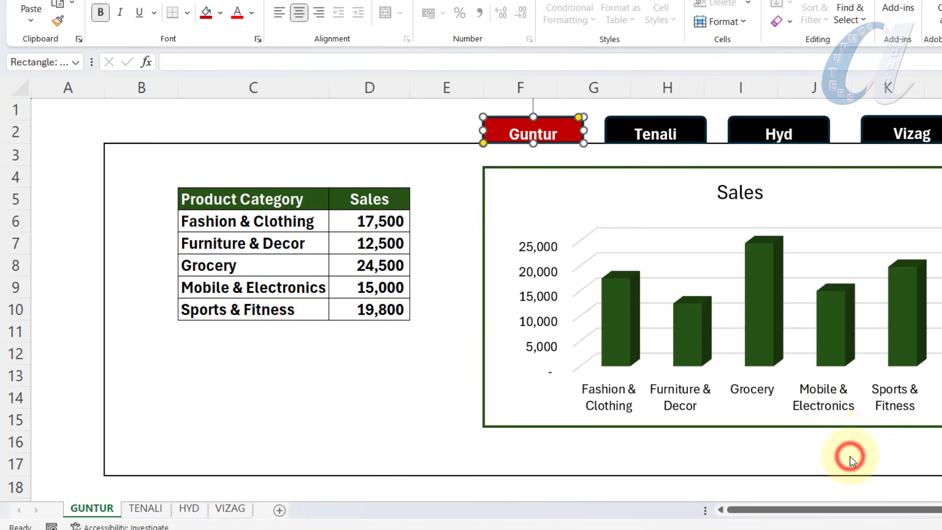
Hyperlink the Tenali button on the GUNTUR sheet to cell A1 of the TENALI sheet in this document
{"action": "left_click", "coordinate": [697, 119]}
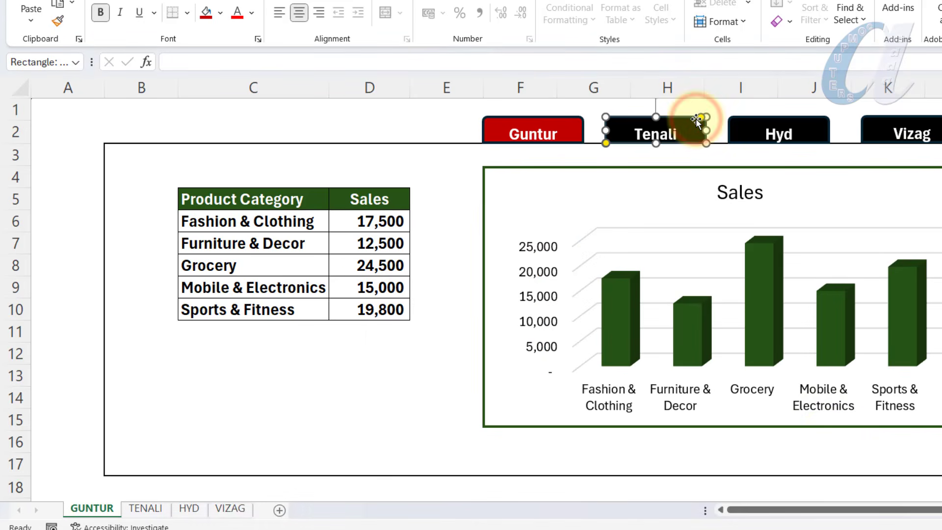
{"action": "key", "text": "ctrl+k"}
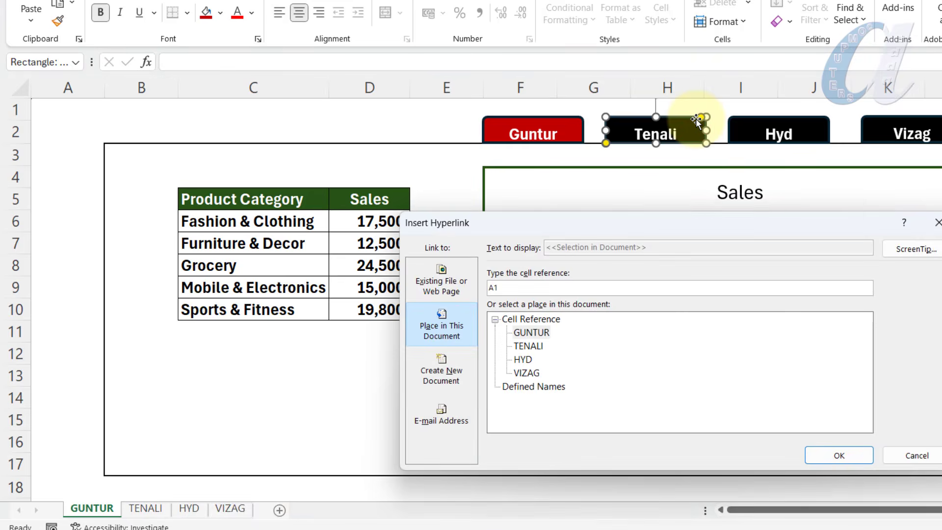
{"action": "left_click", "coordinate": [436, 326]}
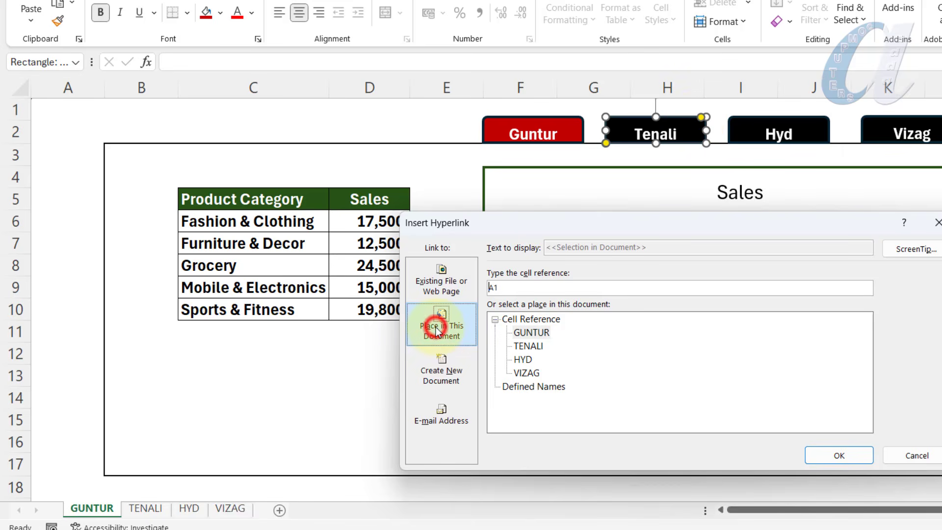
{"action": "left_click", "coordinate": [529, 346]}
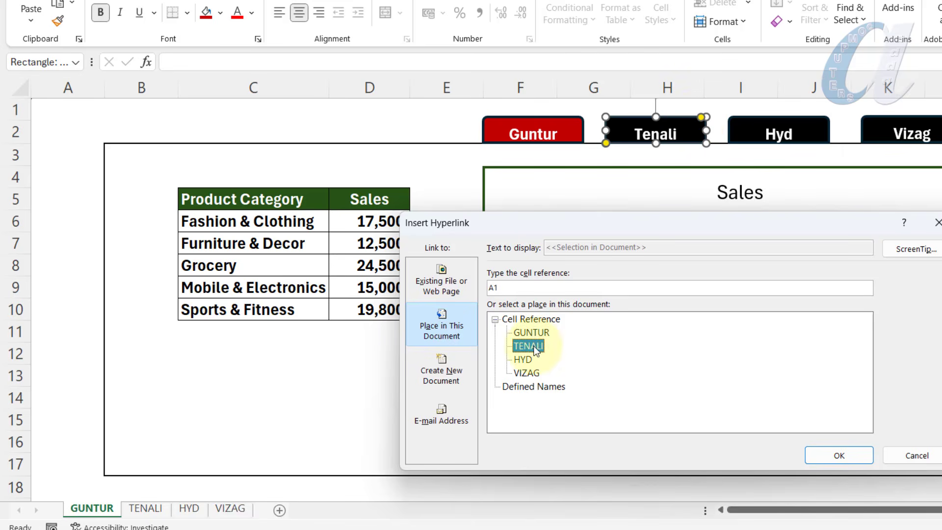
{"action": "left_click", "coordinate": [842, 455]}
Hyperlink the GUNTUR sheet's Hyd button to the HYD sheet and its Vizag button to the VIZAG sheet, both at cell A1
{"action": "left_click", "coordinate": [816, 123]}
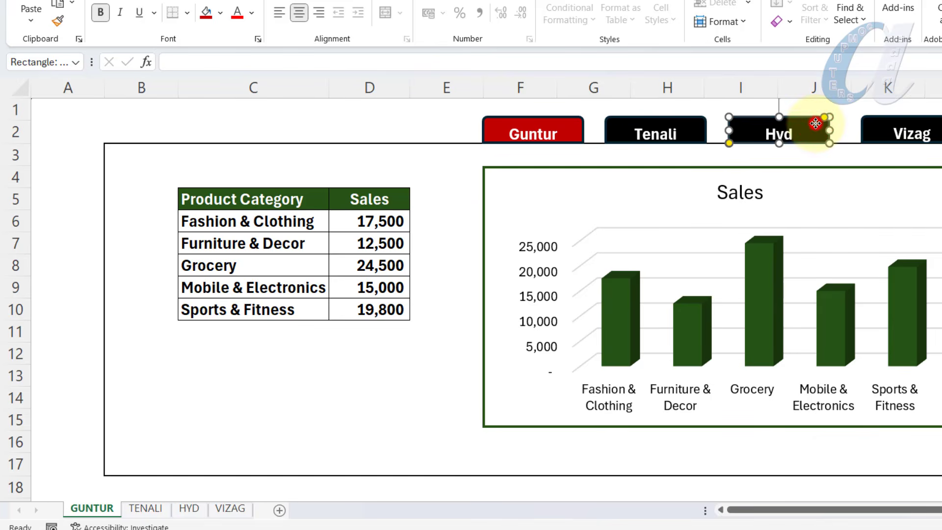
{"action": "key", "text": "ctrl+k"}
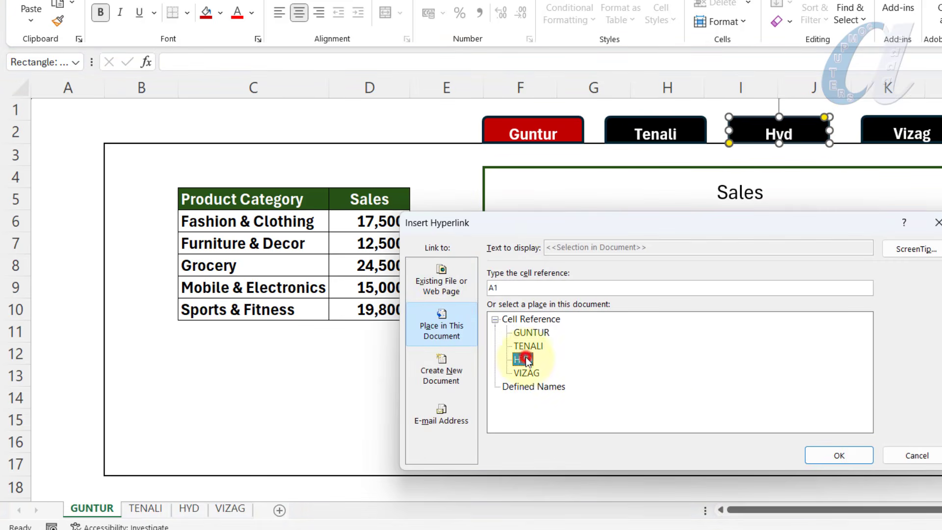
{"action": "left_click", "coordinate": [839, 456]}
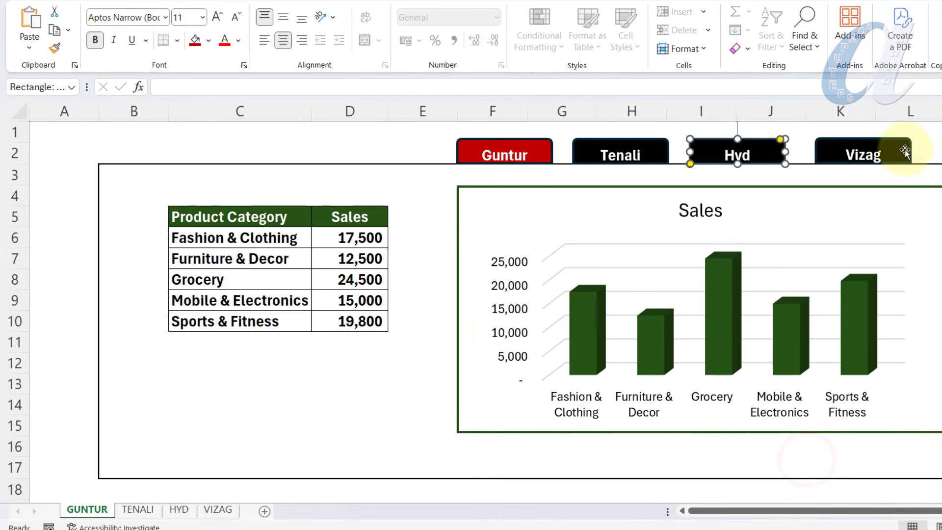
{"action": "left_click", "coordinate": [904, 149]}
{"action": "key", "text": "ctrl+k"}
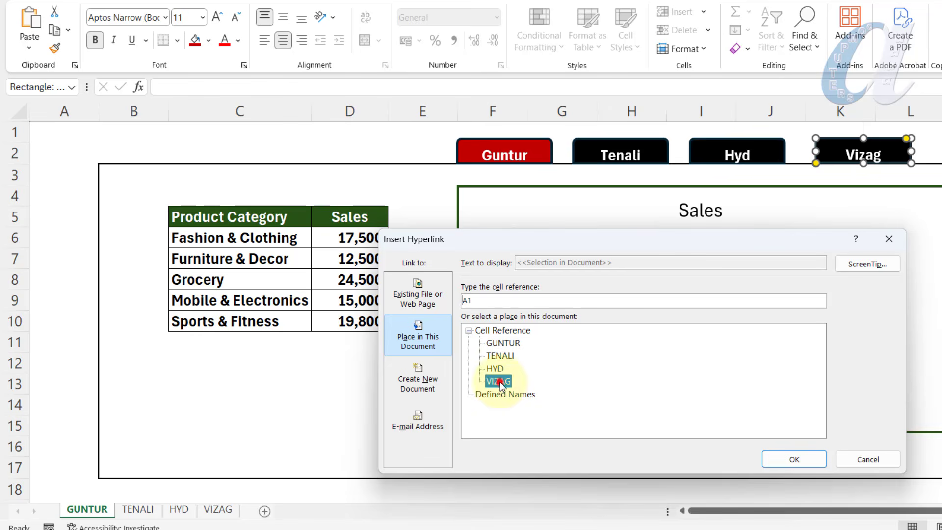
{"action": "left_click", "coordinate": [790, 459]}
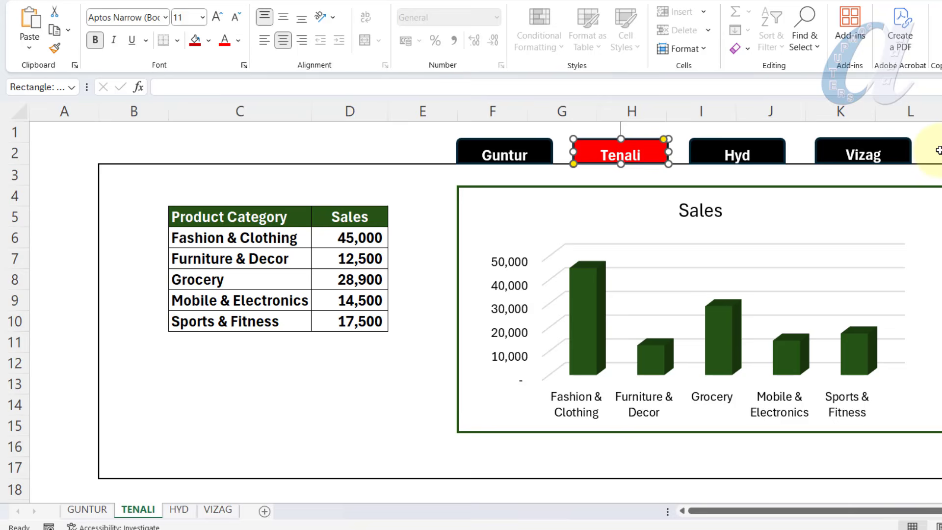
On the TENALI sheet, hyperlink the Guntur button to the GUNTUR sheet and the Tenali button to the TENALI sheet, at cell A1
{"action": "left_click", "coordinate": [507, 142]}
{"action": "key", "text": "ctrl+k"}
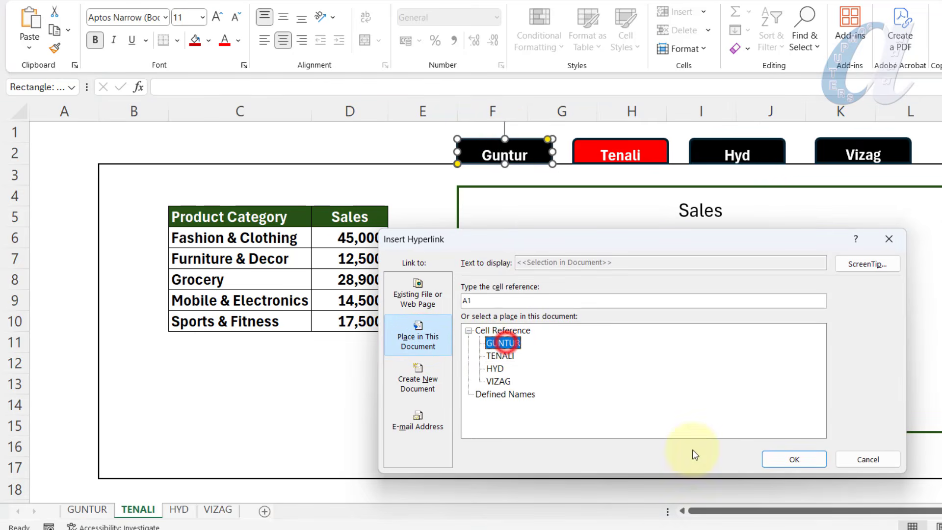
{"action": "left_click", "coordinate": [794, 459]}
{"action": "left_click", "coordinate": [648, 142]}
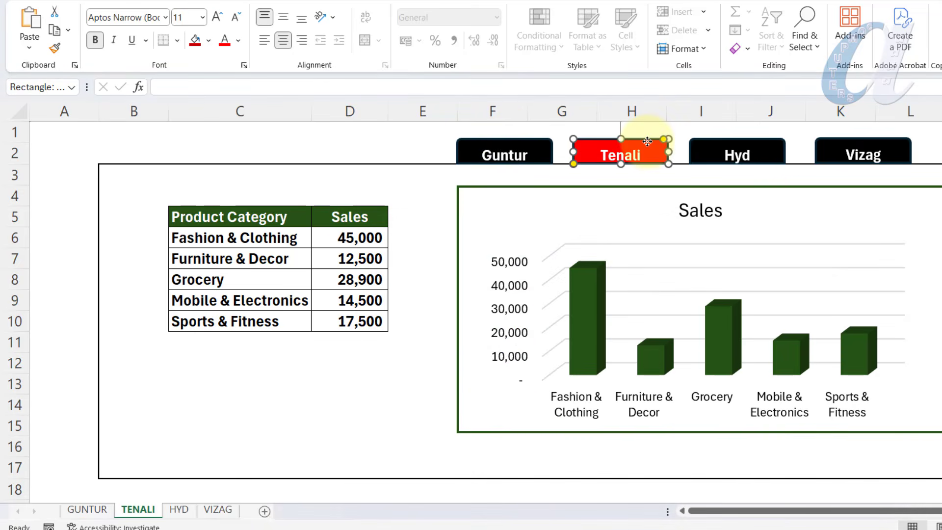
{"action": "key", "text": "ctrl+k"}
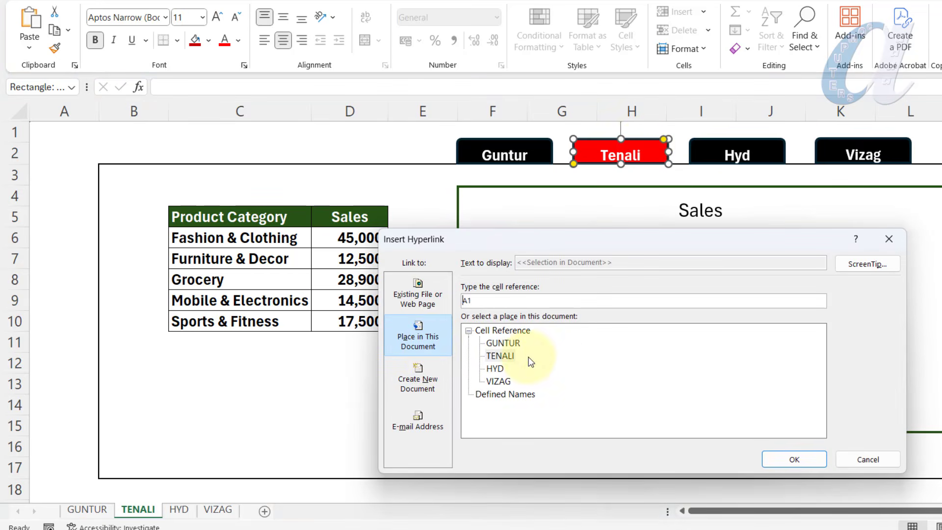
{"action": "left_click", "coordinate": [781, 459]}
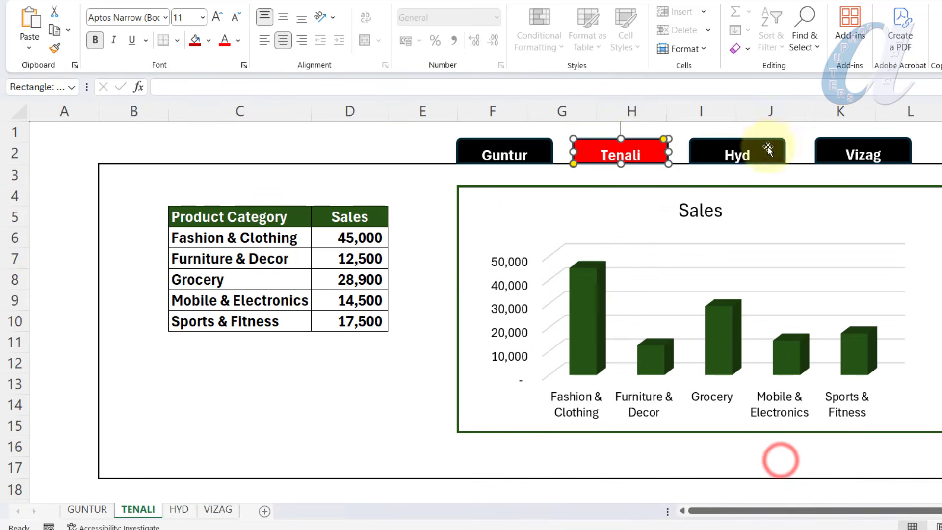
On the TENALI sheet, hyperlink the Hyd and Vizag buttons to the sheets they are named after
{"action": "left_click", "coordinate": [770, 147]}
{"action": "left_click", "coordinate": [884, 140]}
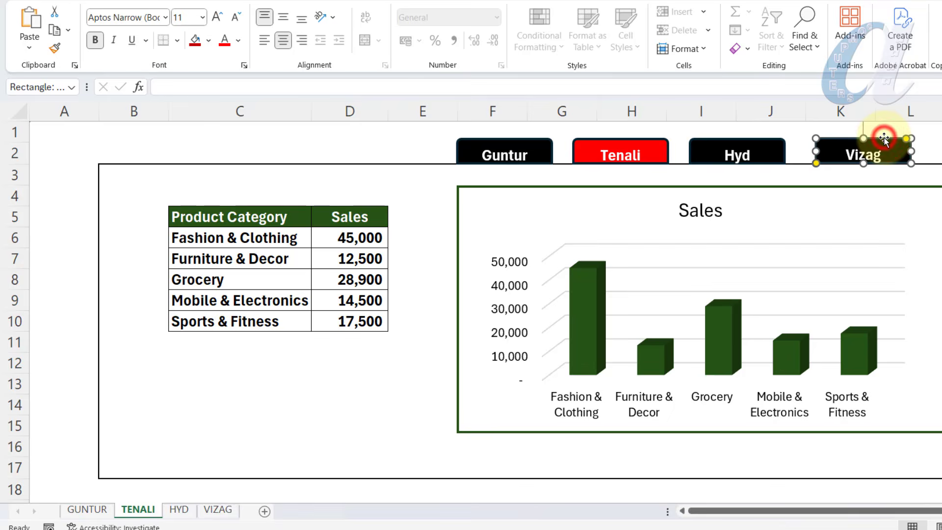
{"action": "key", "text": "ctrl+k"}
{"action": "left_click", "coordinate": [783, 459]}
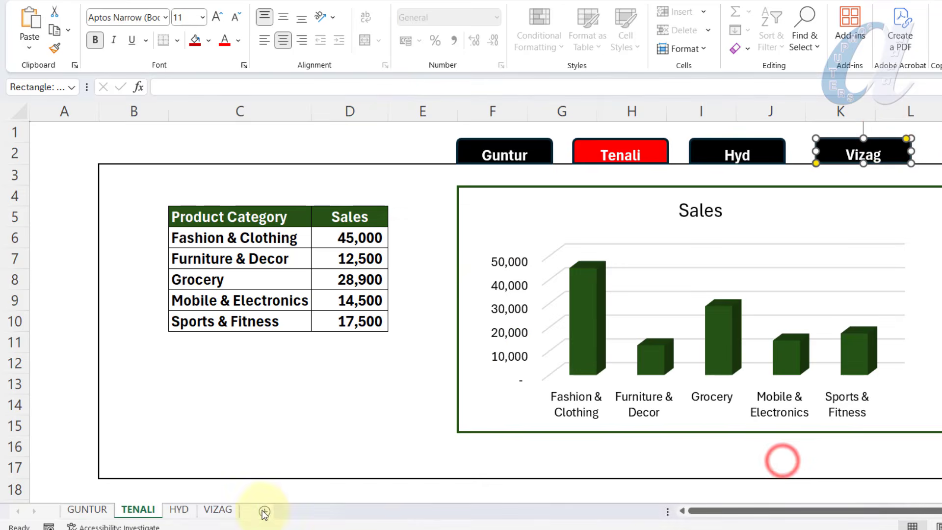
On the HYD sheet, hyperlink the Guntur button to the GUNTUR sheet and the Tenali button to the TENALI sheet
{"action": "left_click", "coordinate": [175, 511]}
{"action": "left_click", "coordinate": [531, 142]}
{"action": "key", "text": "ctrl+k"}
{"action": "left_click", "coordinate": [493, 342]}
{"action": "left_click", "coordinate": [781, 458]}
{"action": "left_click", "coordinate": [654, 148]}
{"action": "key", "text": "ctrl+k"}
{"action": "left_click", "coordinate": [492, 353]}
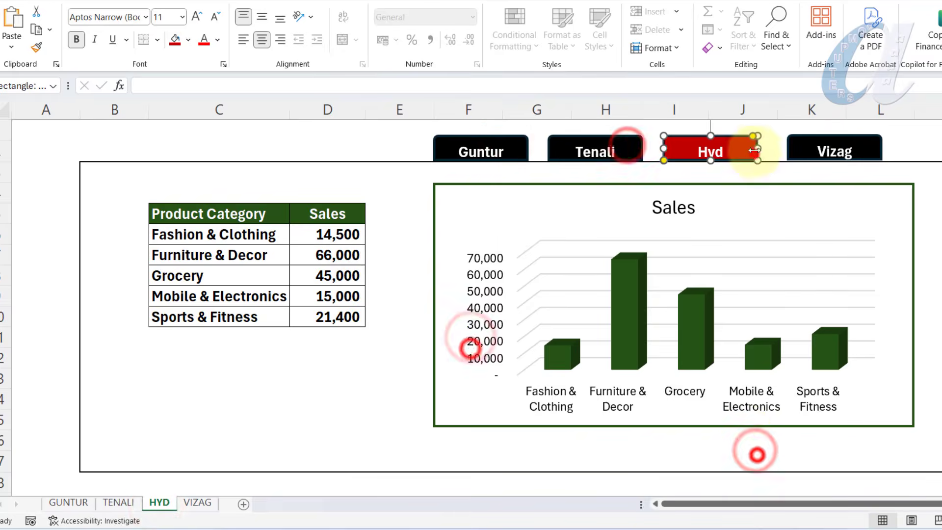
On the HYD sheet, hyperlink the Hyd button to the HYD sheet and the Vizag button to the VIZAG sheet
{"action": "key", "text": "ctrl+k"}
{"action": "left_click", "coordinate": [475, 361]}
{"action": "left_click", "coordinate": [754, 454]}
{"action": "left_click", "coordinate": [827, 141]}
{"action": "key", "text": "ctrl+k"}
{"action": "left_click", "coordinate": [479, 375]}
{"action": "left_click", "coordinate": [754, 451]}
On the VIZAG sheet, hyperlink the Guntur button to the GUNTUR sheet and the Tenali button to the TENALI sheet
{"action": "left_click", "coordinate": [206, 504]}
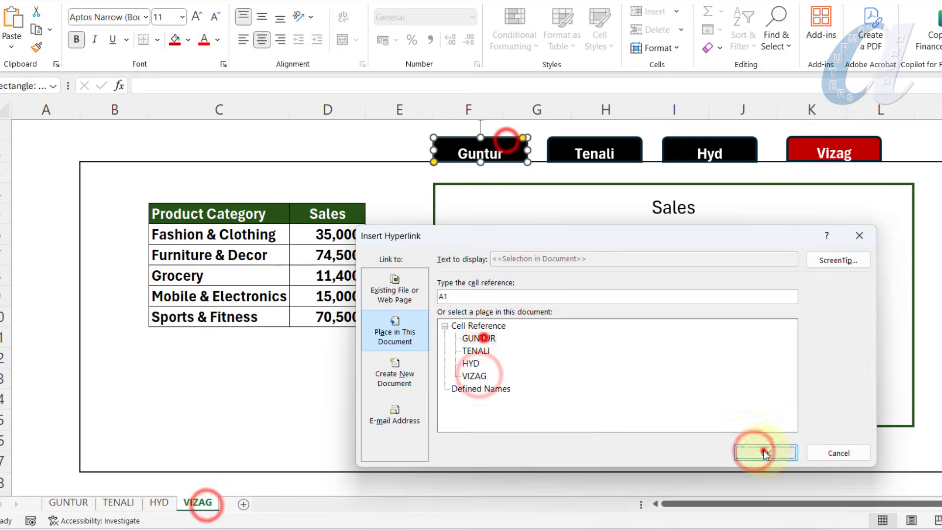
{"action": "left_click", "coordinate": [610, 141]}
{"action": "key", "text": "ctrl+k"}
{"action": "left_click", "coordinate": [479, 351]}
{"action": "left_click", "coordinate": [759, 454]}
On the VIZAG sheet, hyperlink the Hyd button to the HYD sheet and the Vizag button to the VIZAG sheet
{"action": "left_click", "coordinate": [749, 139]}
{"action": "key", "text": "ctrl+k"}
{"action": "left_click", "coordinate": [470, 363]}
{"action": "left_click", "coordinate": [779, 452]}
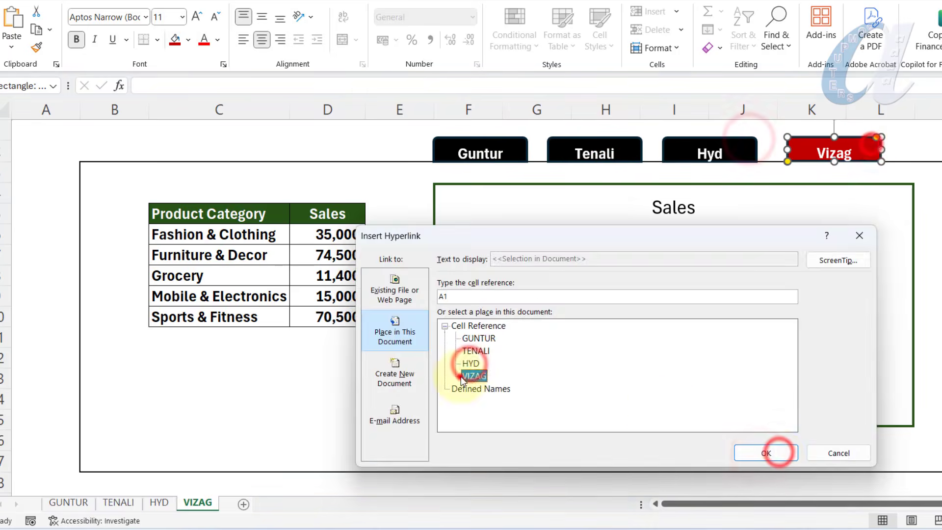
{"action": "left_click", "coordinate": [761, 451]}
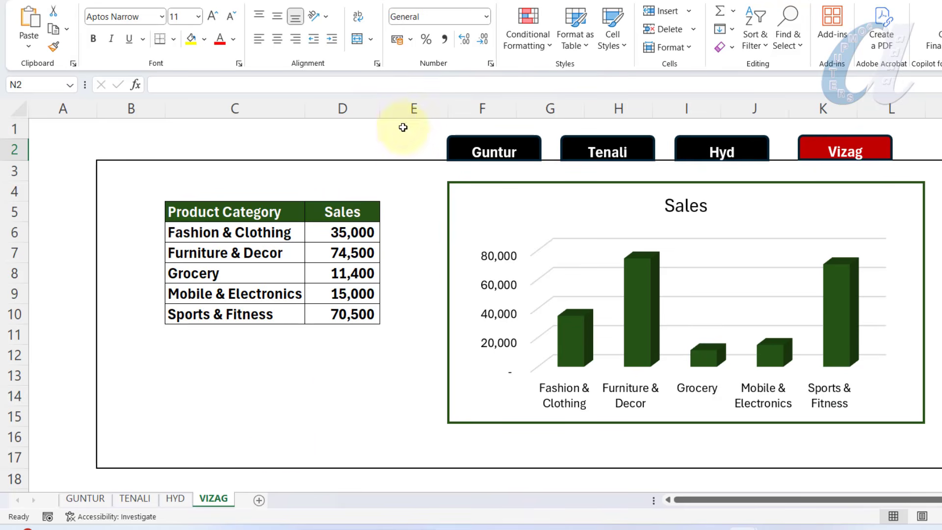
Test the navigation buttons by following the Guntur, Hyd, Tenali and Vizag links in turn
{"action": "left_click", "coordinate": [509, 154]}
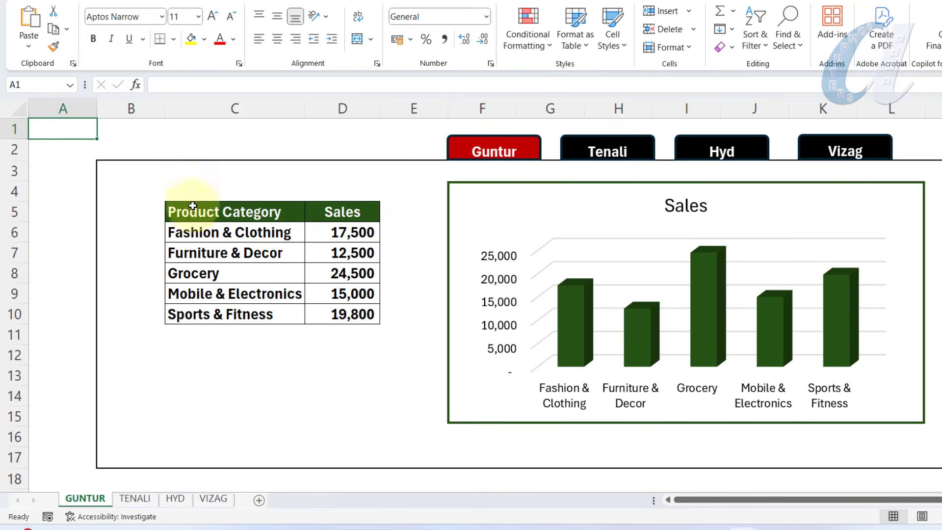
{"action": "left_click", "coordinate": [735, 157]}
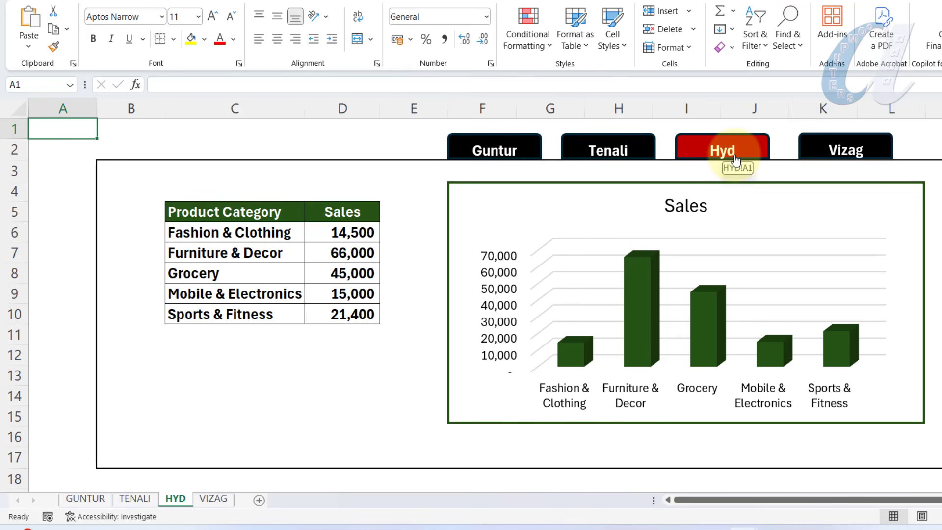
{"action": "left_click", "coordinate": [607, 153]}
{"action": "left_click", "coordinate": [859, 152]}
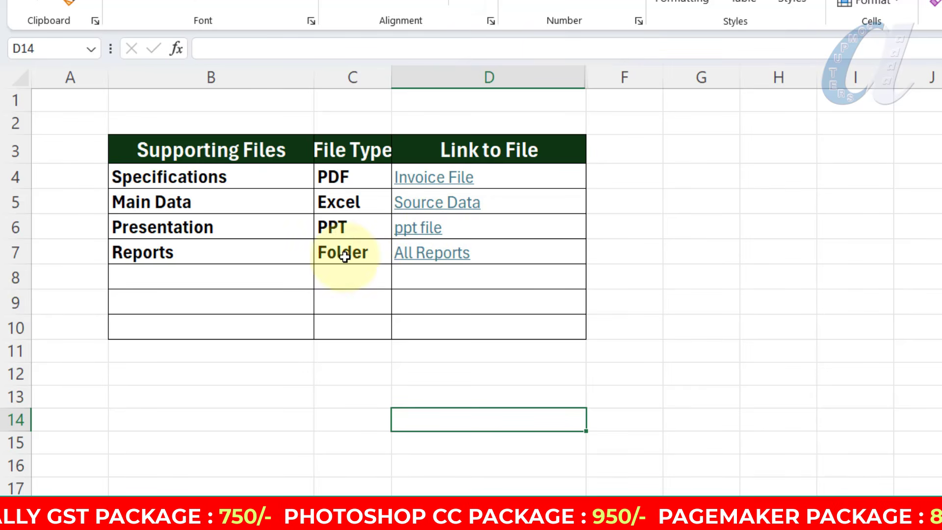
In the IMP FUNCTION HYPERLINK workbook, follow the All Reports folder link and the Invoice File link, and look through the opened invoice PDF
{"action": "left_click", "coordinate": [427, 262]}
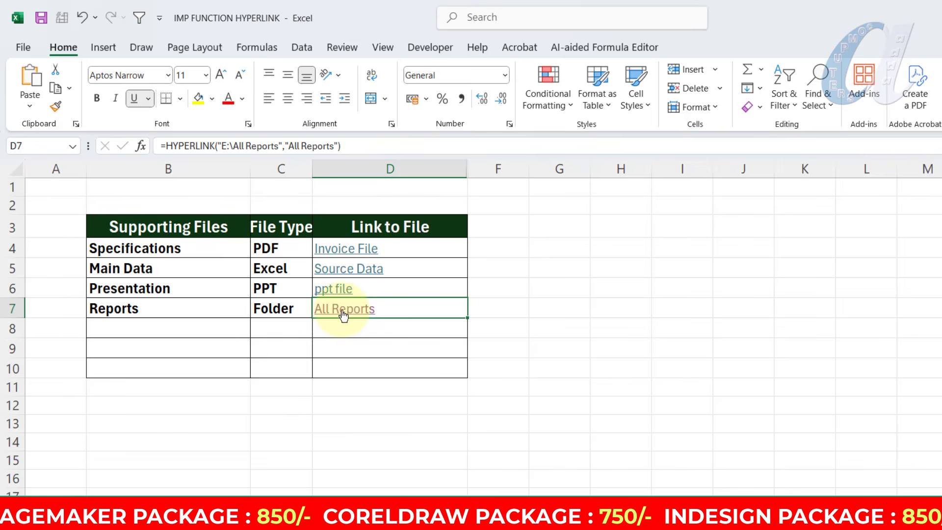
{"action": "left_click", "coordinate": [354, 251]}
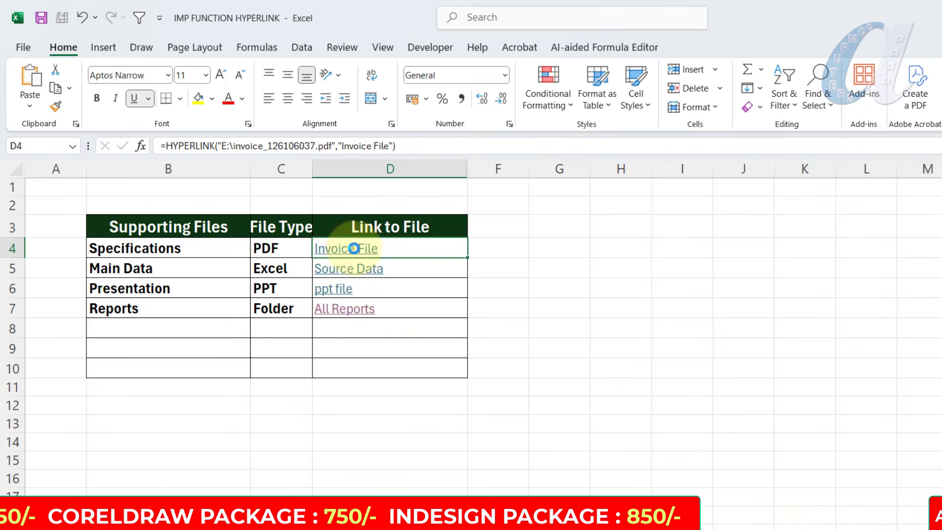
{"action": "scroll", "coordinate": [456, 226], "scroll_direction": "down", "scroll_amount": 7}
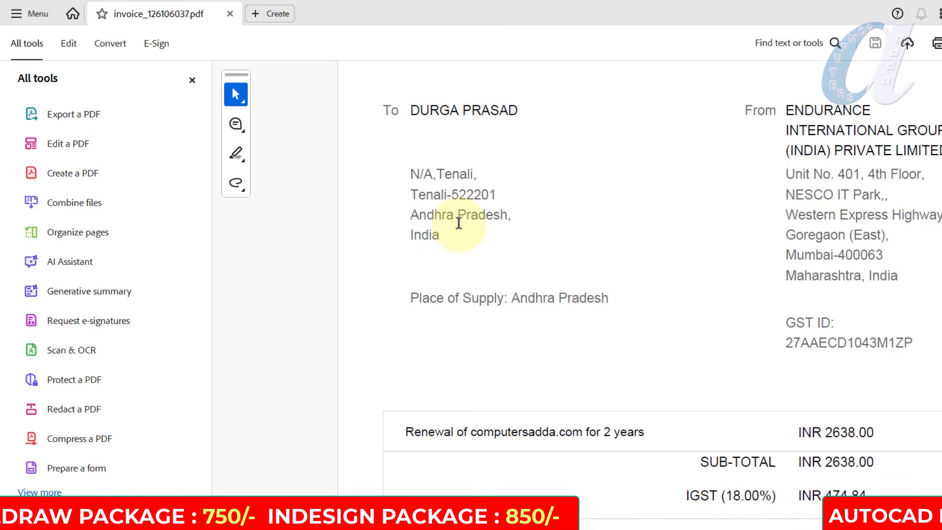
Review the billing and sender details in the opened invoice PDF
{"action": "scroll", "coordinate": [466, 213], "scroll_direction": "up", "scroll_amount": 5}
{"action": "scroll", "coordinate": [466, 212], "scroll_direction": "up", "scroll_amount": 2}
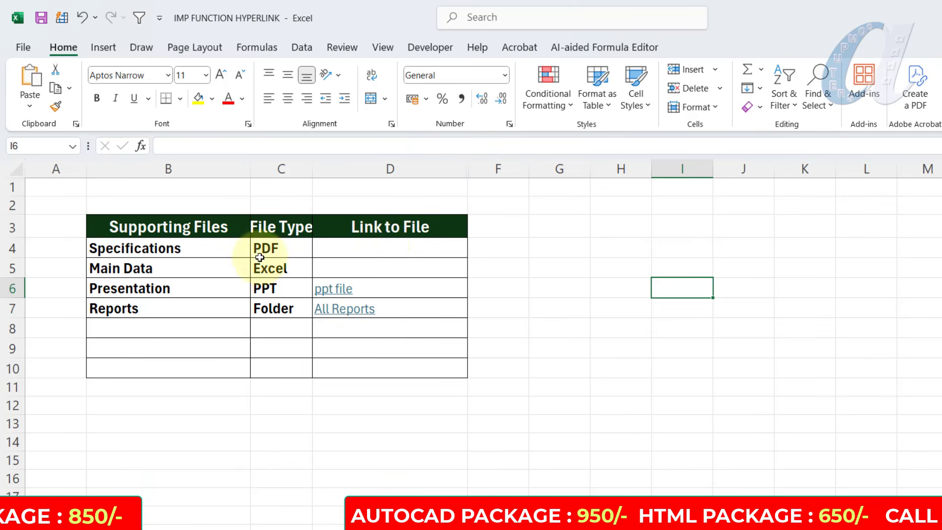
Start a HYPERLINK formula in D4 for the Specifications PDF, using the E:\ path from File Explorer to begin the link location
{"action": "left_click", "coordinate": [380, 247]}
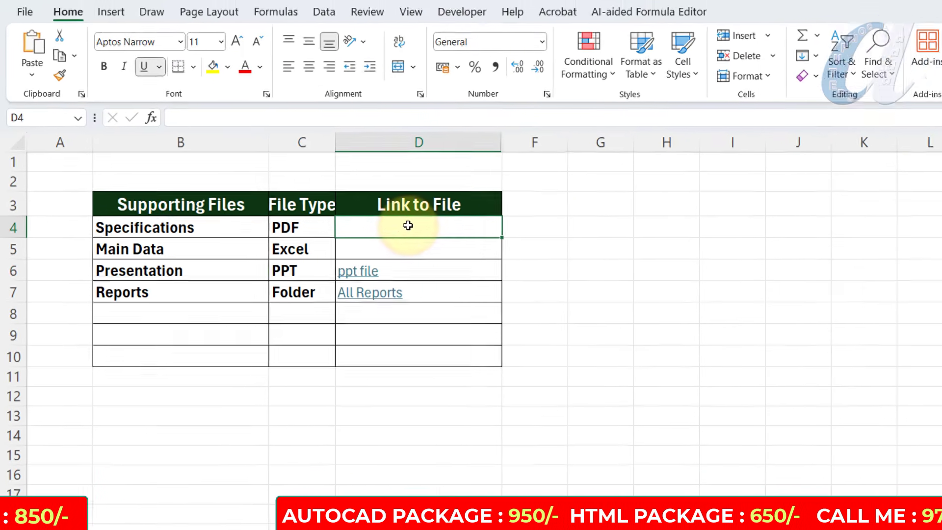
{"action": "type", "text": "=hyp"}
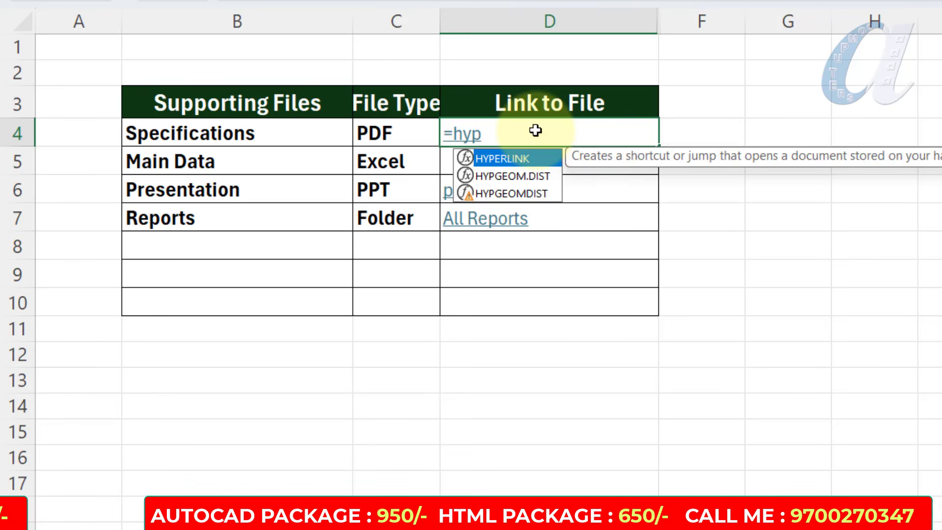
{"action": "key", "text": "Tab"}
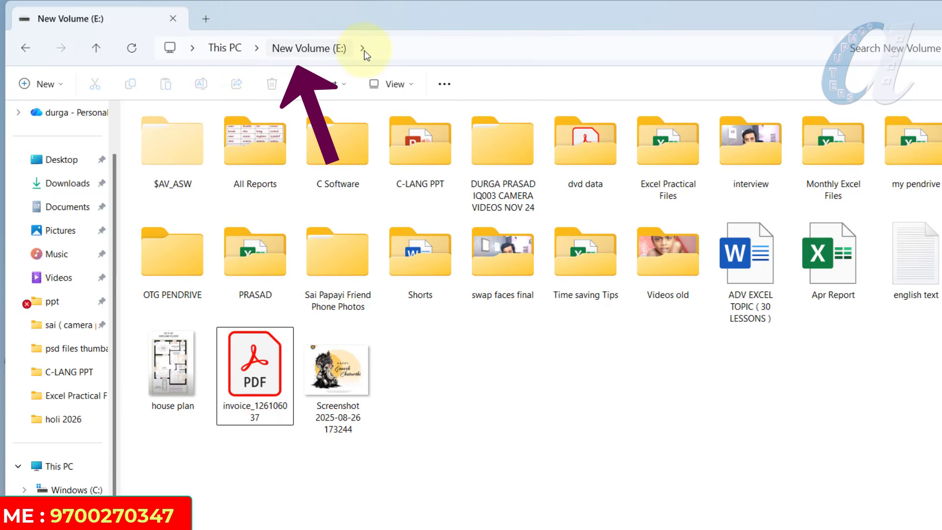
{"action": "left_click", "coordinate": [412, 48]}
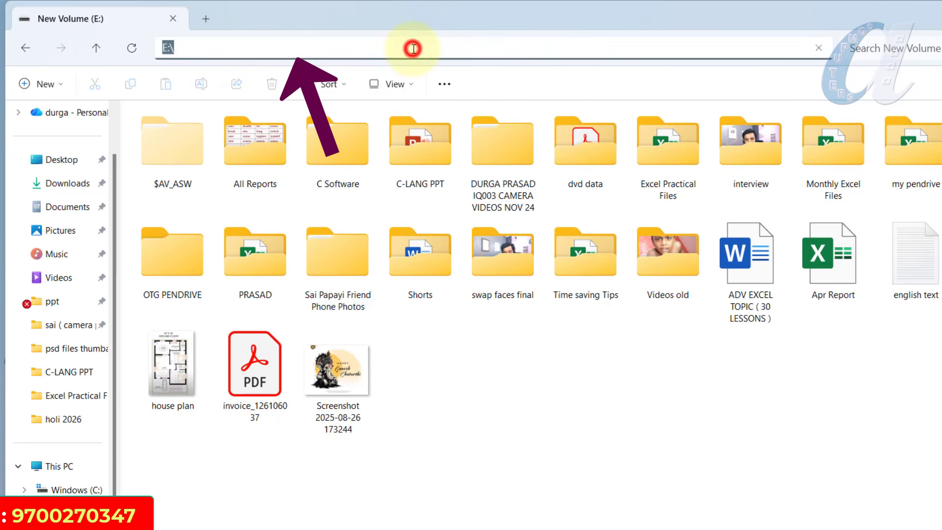
{"action": "double_click", "coordinate": [206, 49]}
{"action": "key", "text": "Escape"}
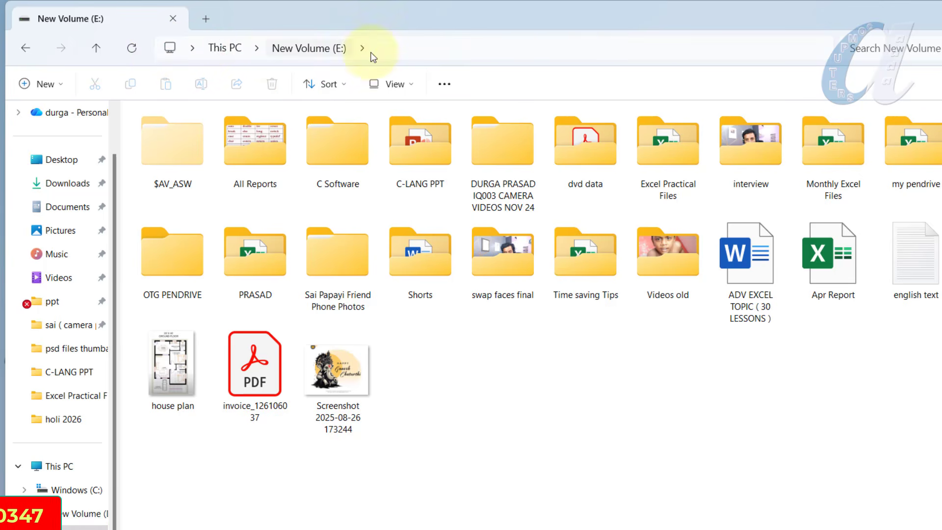
{"action": "left_click", "coordinate": [414, 47]}
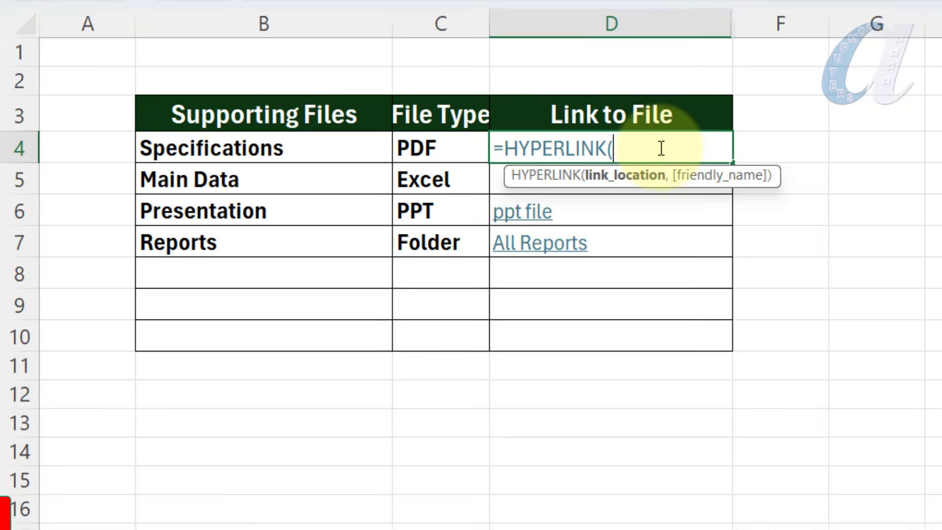
{"action": "type", "text": "\""}
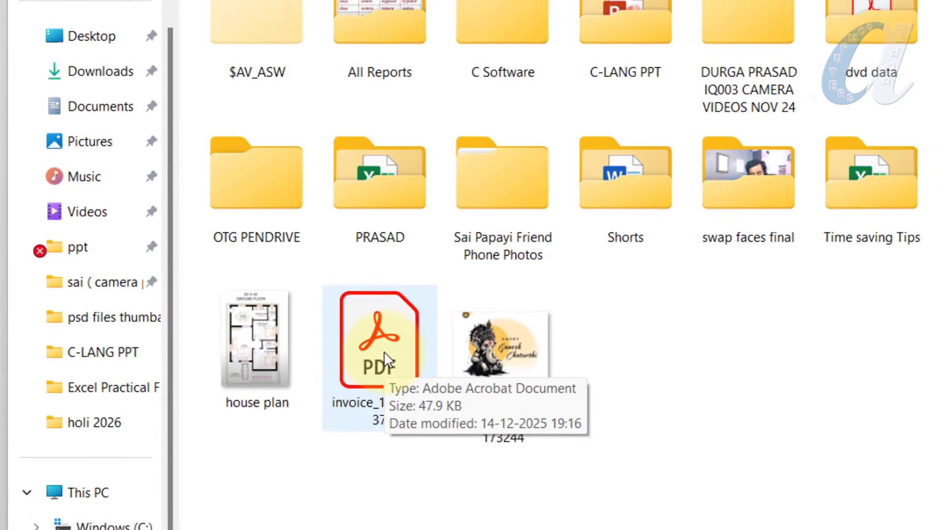
Copy the invoice PDF's file name from the E: drive and append it to the link location in D4
{"action": "left_click", "coordinate": [384, 352]}
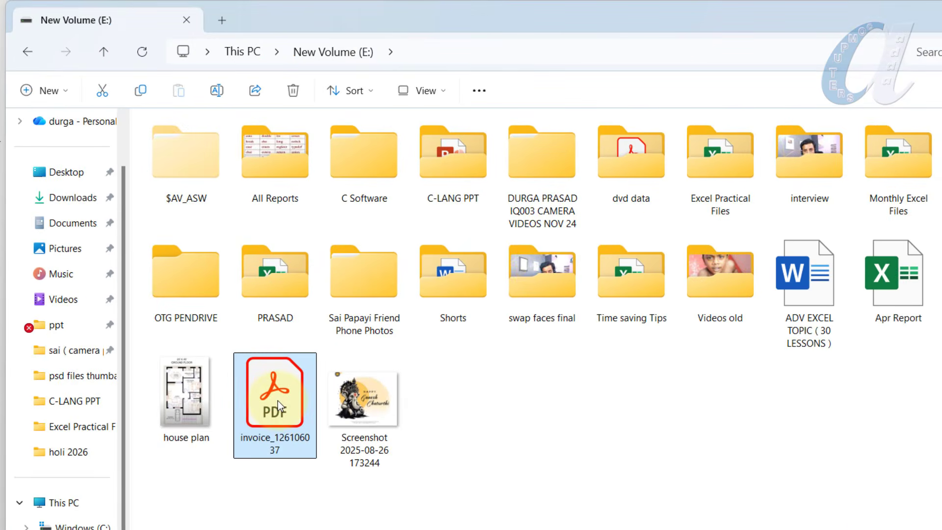
{"action": "key", "text": "F2"}
{"action": "key", "text": "ctrl+c"}
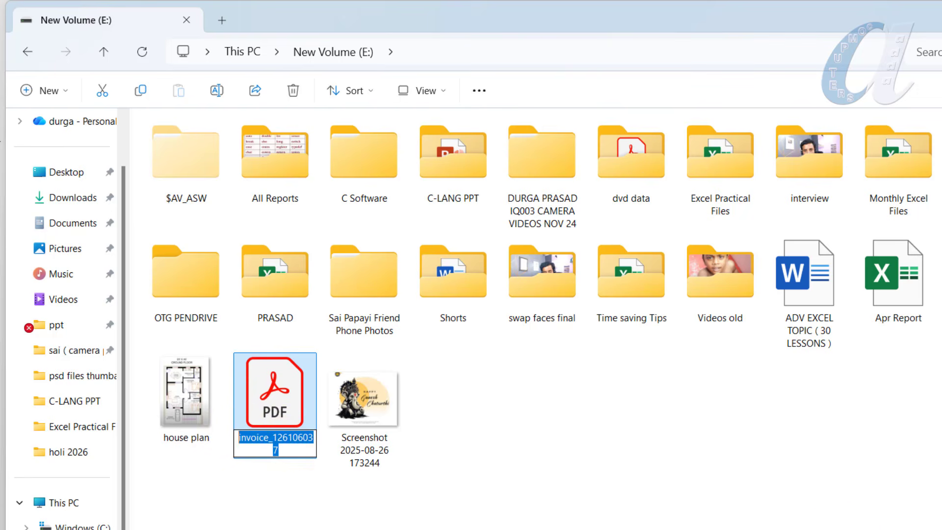
{"action": "left_click", "coordinate": [850, 529]}
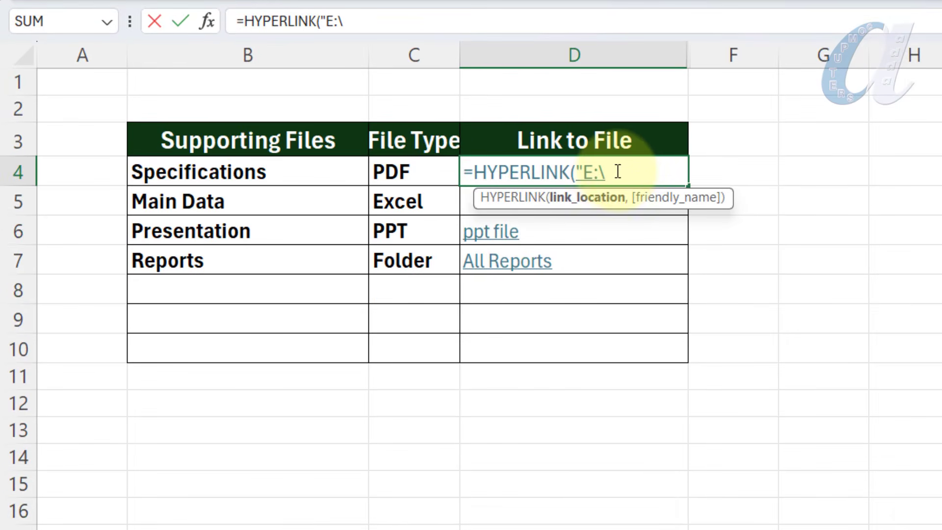
{"action": "key", "text": "ctrl+v"}
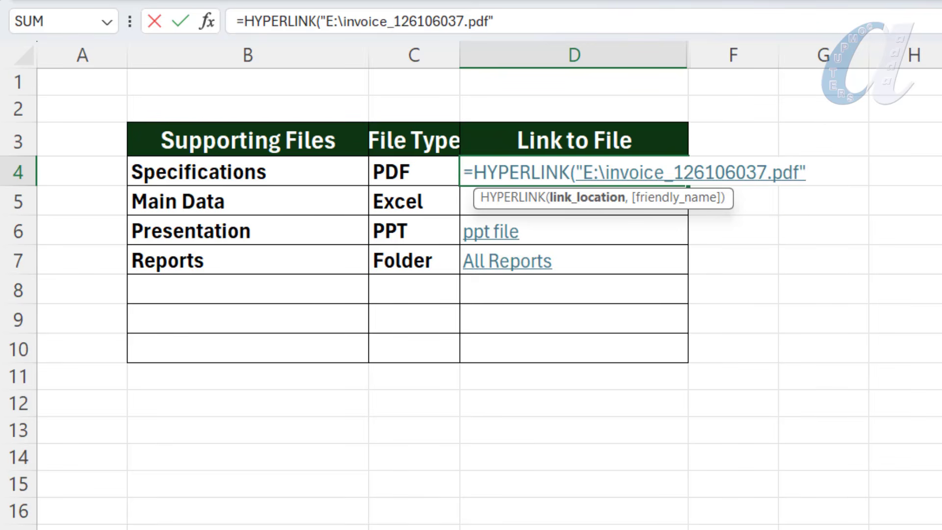
Complete the D4 HYPERLINK formula with the friendly name "Invoice File"
{"action": "type", "text": ",\"In"}
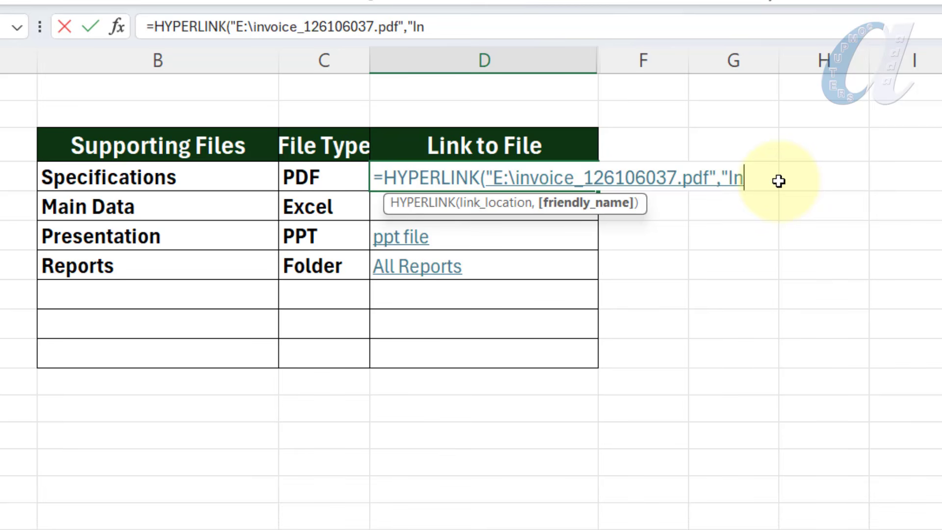
{"action": "type", "text": "voice File"}
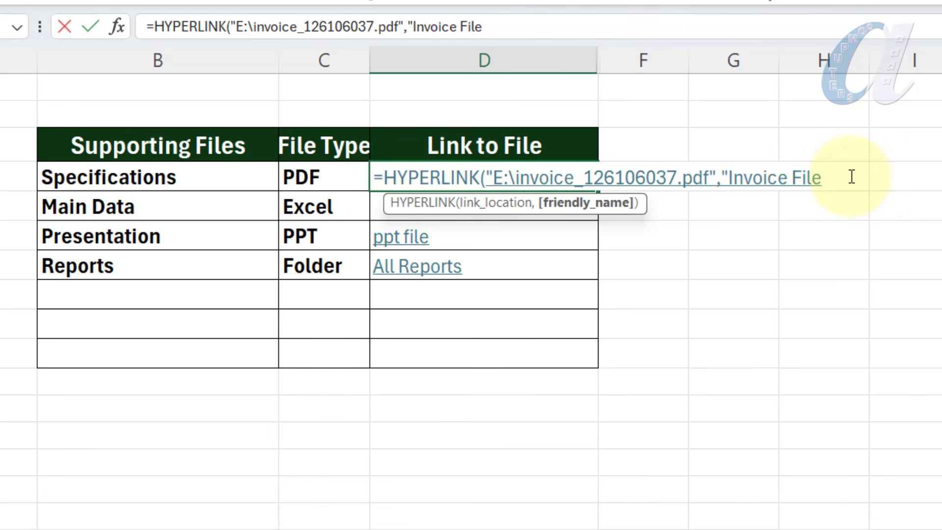
{"action": "type", "text": "\")"}
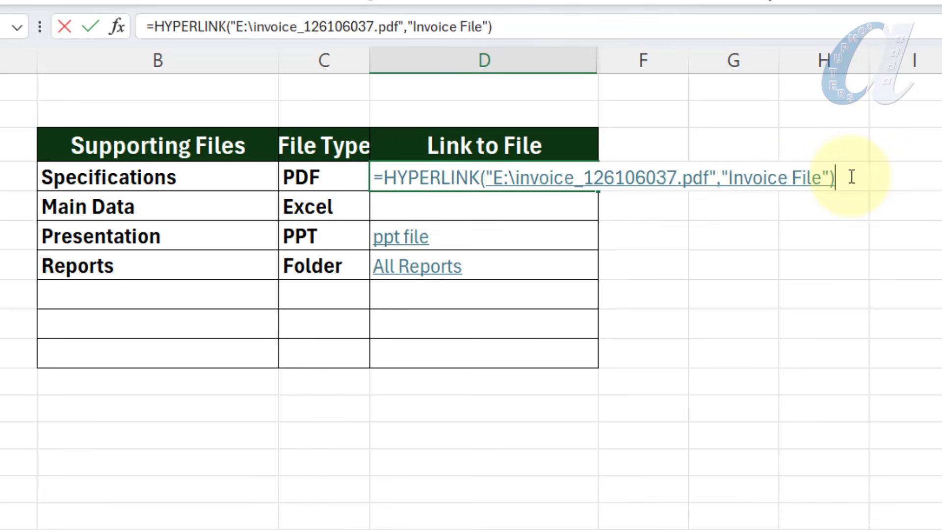
{"action": "key", "text": "Return"}
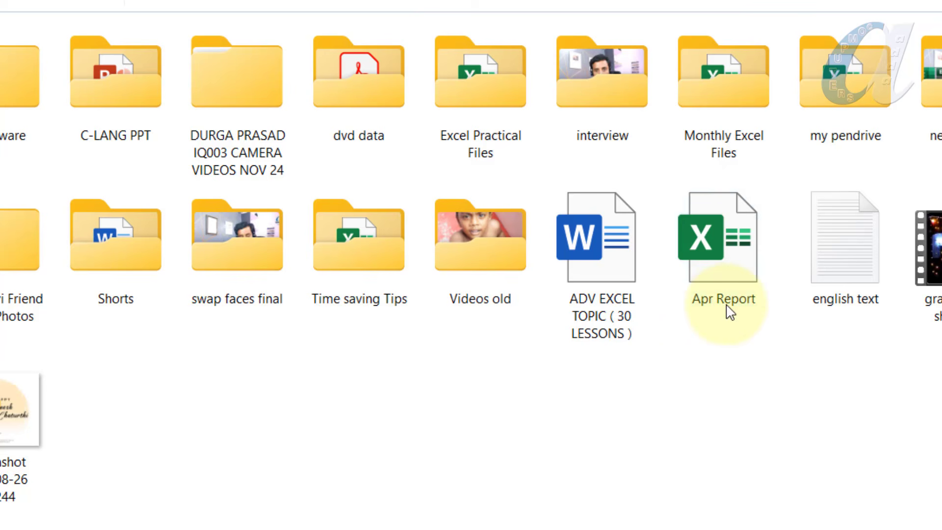
Check the Apr Report workbook's file type and location in its properties, and get the E: drive path
{"action": "left_click", "coordinate": [711, 294]}
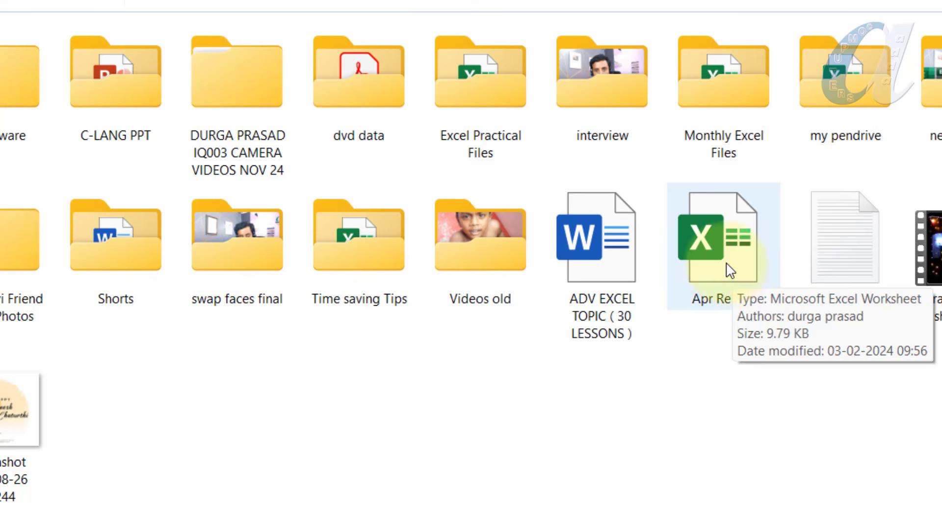
{"action": "right_click", "coordinate": [726, 262]}
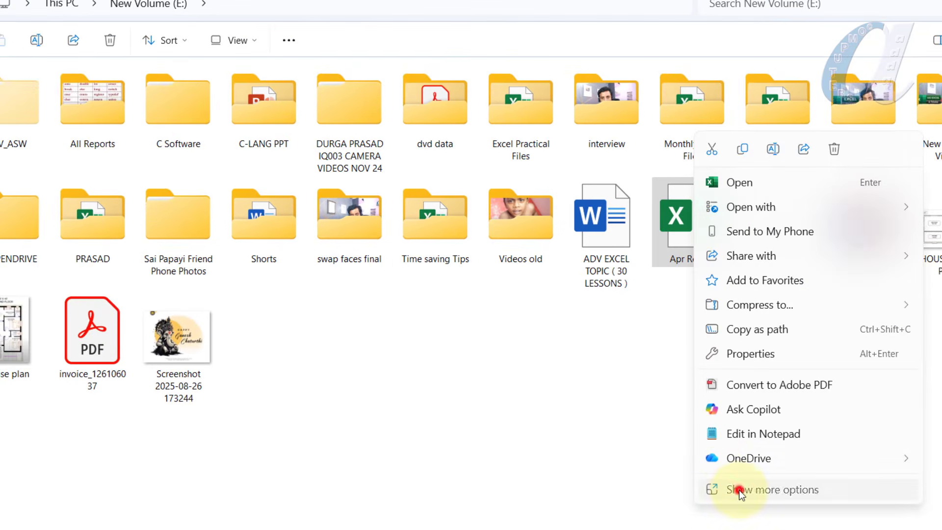
{"action": "left_click", "coordinate": [739, 490]}
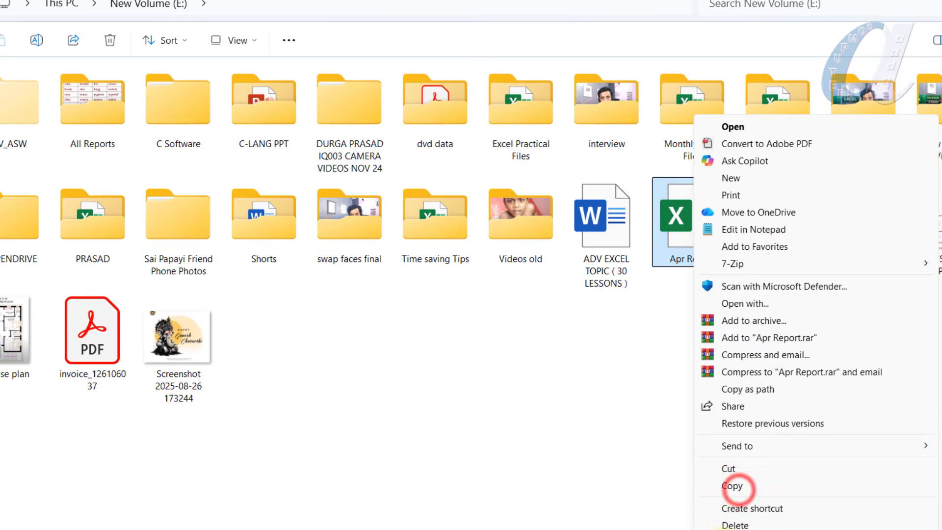
{"action": "left_click", "coordinate": [739, 529]}
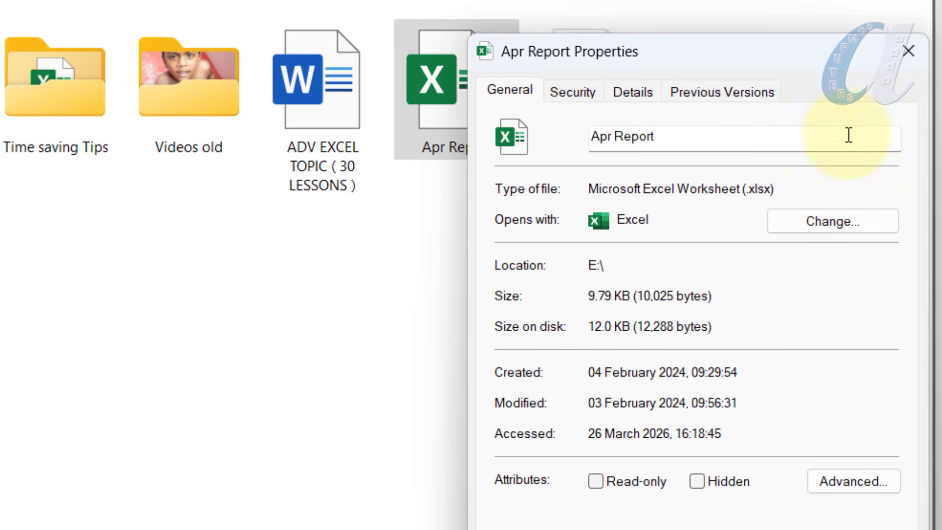
{"action": "left_click", "coordinate": [913, 48]}
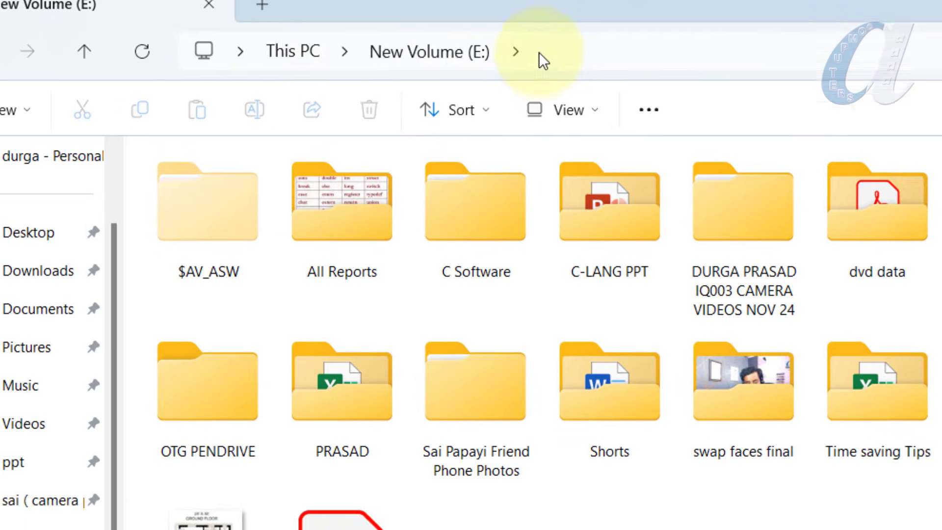
{"action": "left_click", "coordinate": [404, 50]}
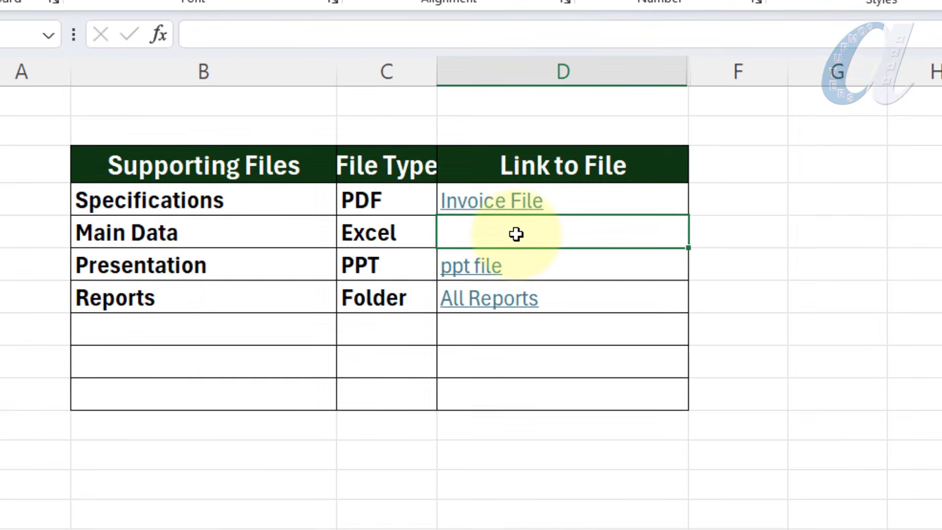
Enter a HYPERLINK formula in D5 linking to "E:\Apr Report.xlsx" with the friendly name "Apr Data"
{"action": "type", "text": "=hy"}
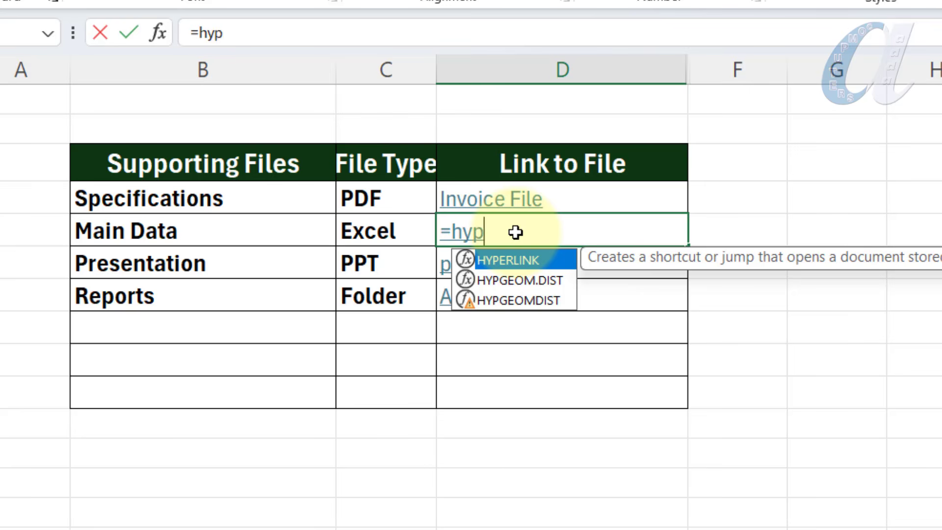
{"action": "type", "text": "p"}
{"action": "key", "text": "Tab"}
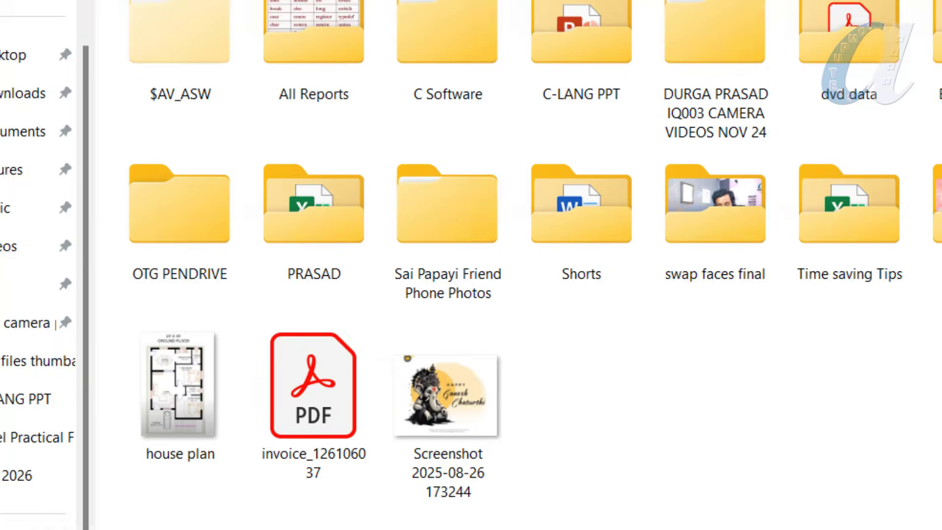
{"action": "left_click", "coordinate": [762, 243]}
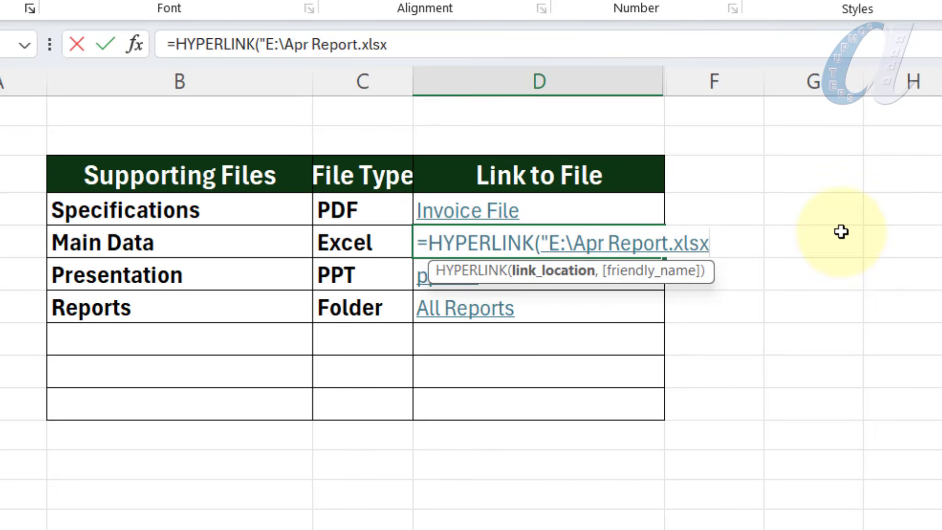
{"action": "type", "text": ",\"Apr Dat"}
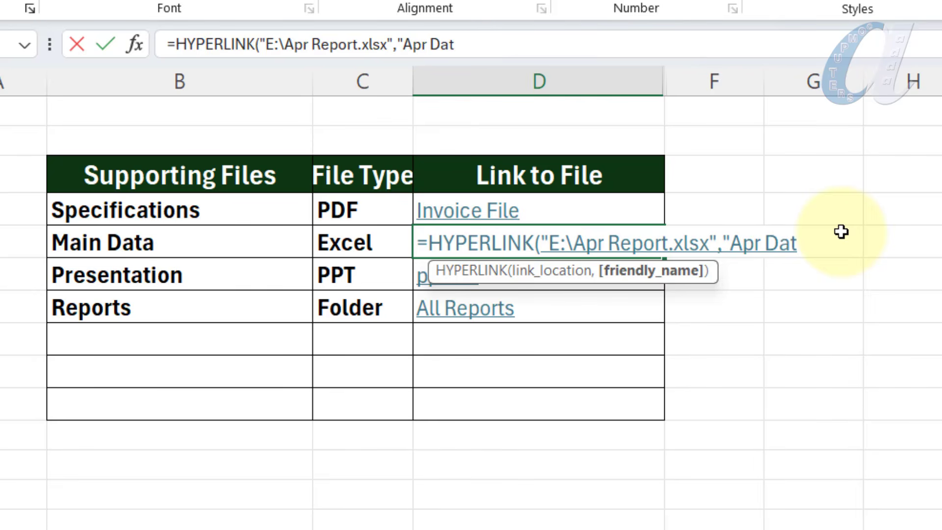
{"action": "type", "text": "a\")"}
{"action": "key", "text": "Return"}
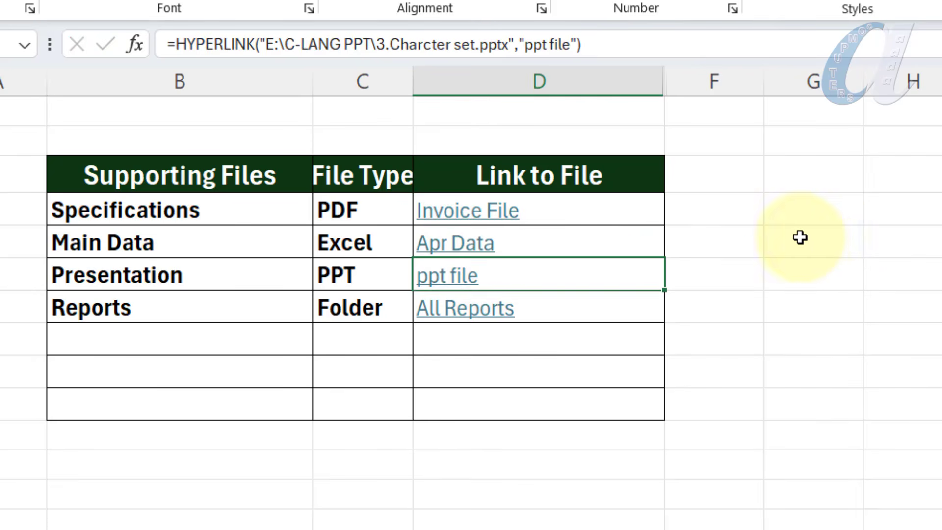
Test the Invoice File and Apr Data links by following each one
{"action": "left_click", "coordinate": [479, 211]}
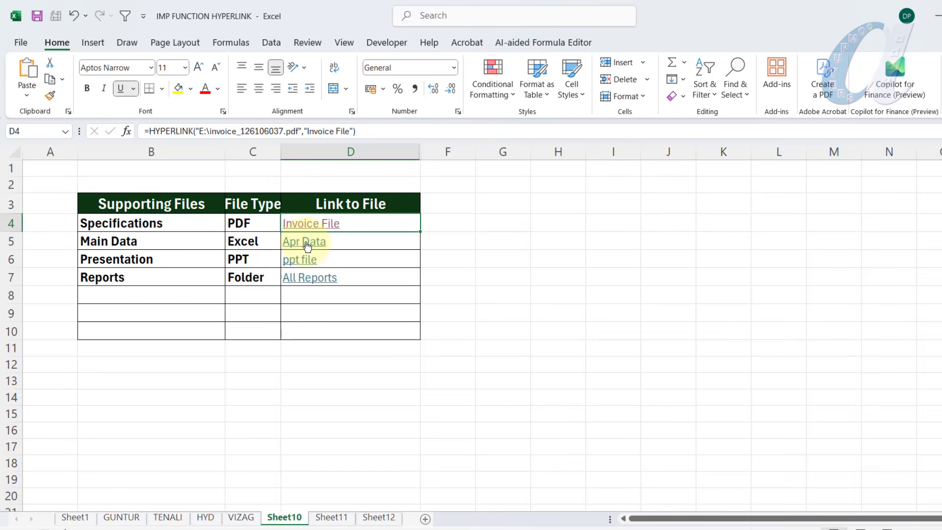
{"action": "left_click", "coordinate": [309, 244]}
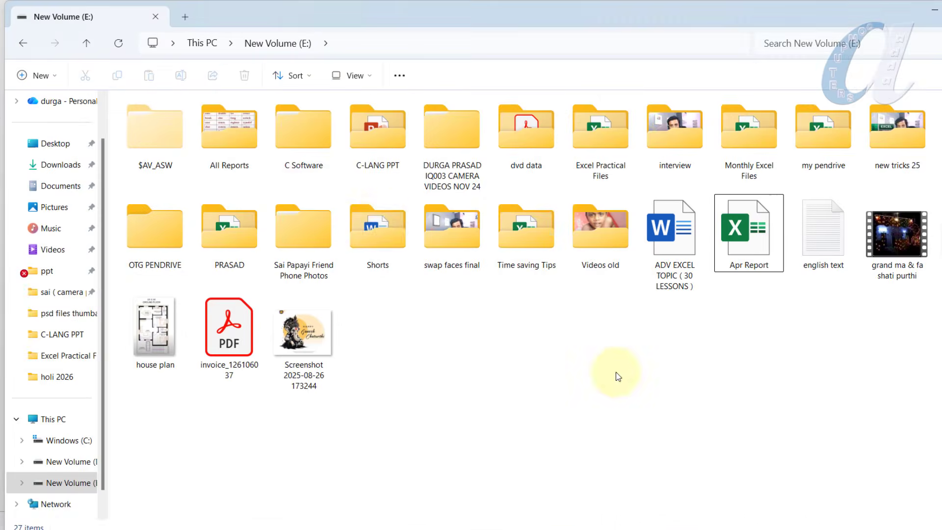
Open the E: drive folder containing the ai formulas workbook and the dvd1 to dvd4 images, and get its full path
{"action": "double_click", "coordinate": [228, 240]}
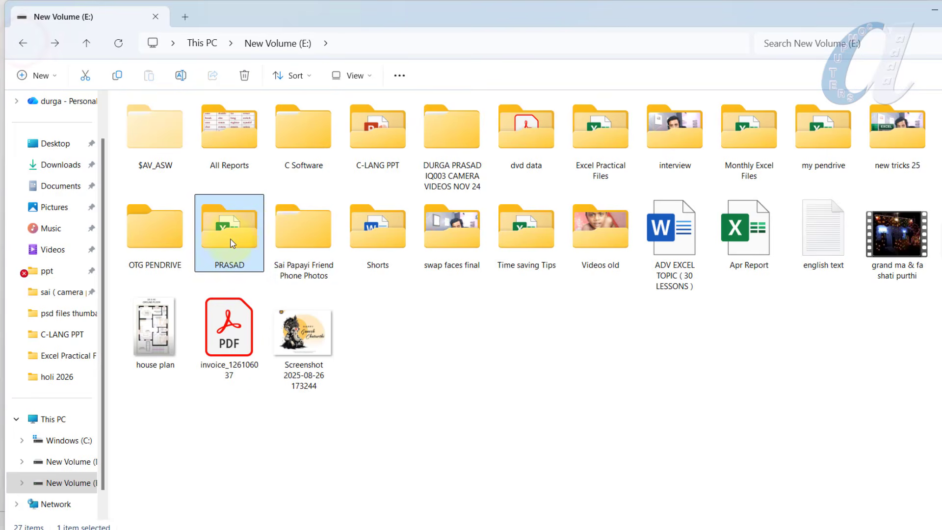
{"action": "mouse_move", "coordinate": [227, 241]}
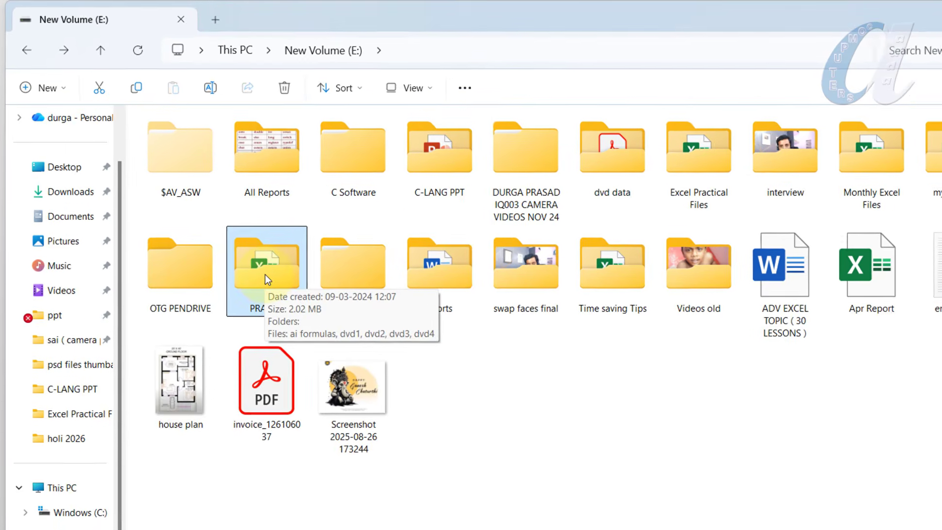
{"action": "double_click", "coordinate": [269, 278]}
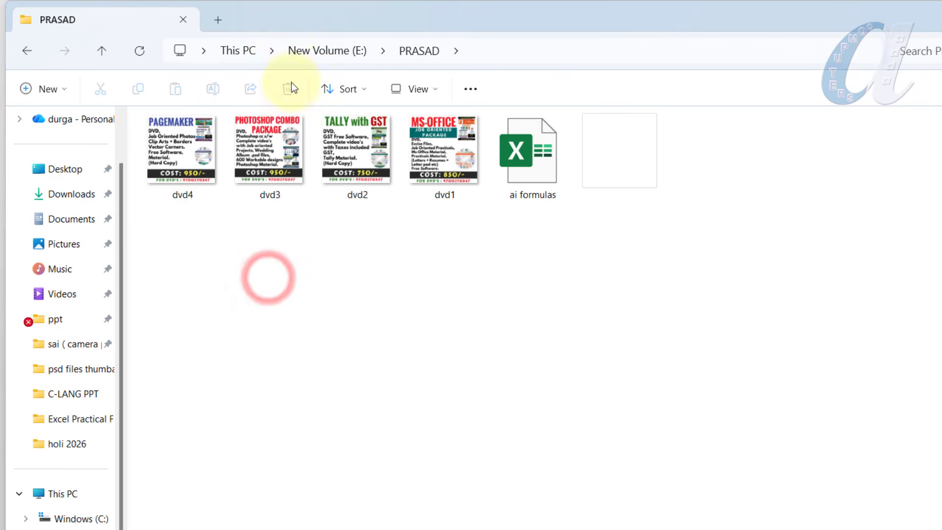
{"action": "left_click", "coordinate": [479, 49]}
{"action": "left_click", "coordinate": [315, 53]}
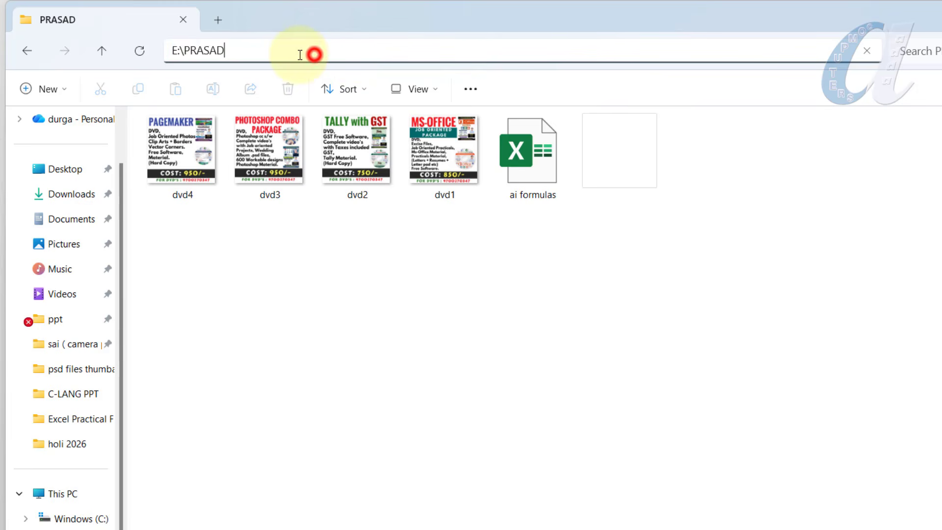
{"action": "double_click", "coordinate": [261, 53]}
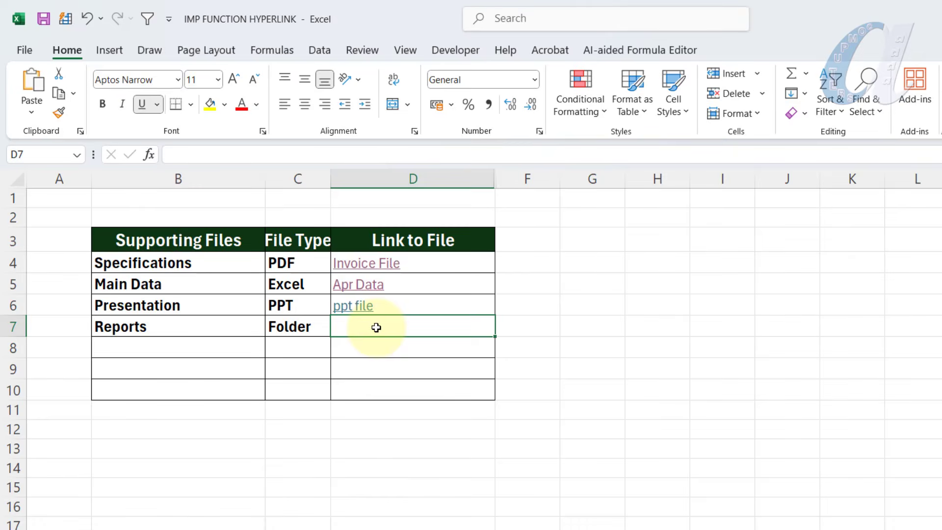
Enter a HYPERLINK formula in D7 linking to the personal folder on the E: drive, with the friendly name "Folder"
{"action": "type", "text": "=hy"}
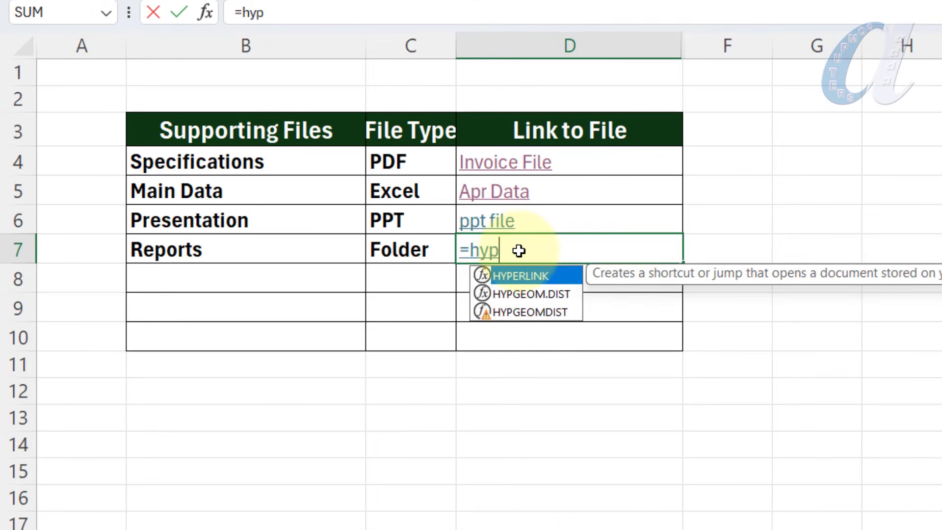
{"action": "type", "text": "p"}
{"action": "key", "text": "Tab"}
{"action": "type", "text": "\""}
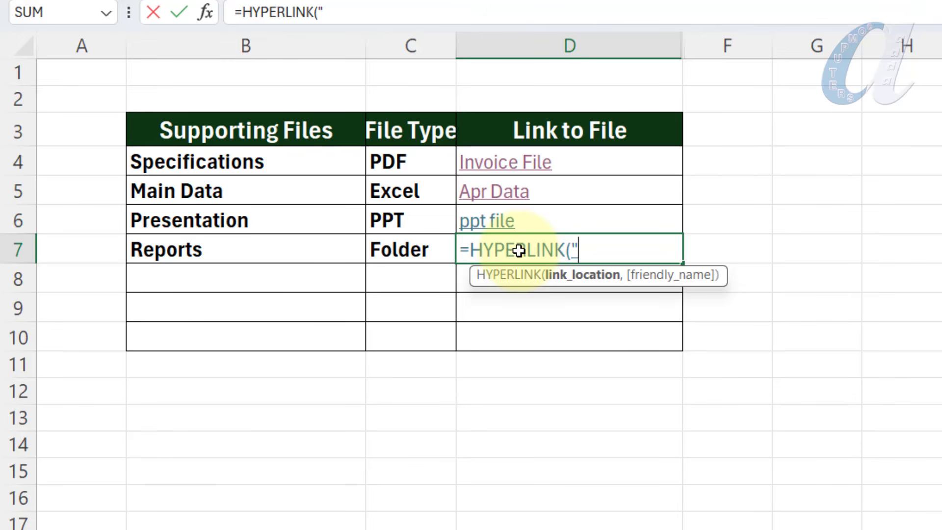
{"action": "type", "text": "E:\\PRASAD"}
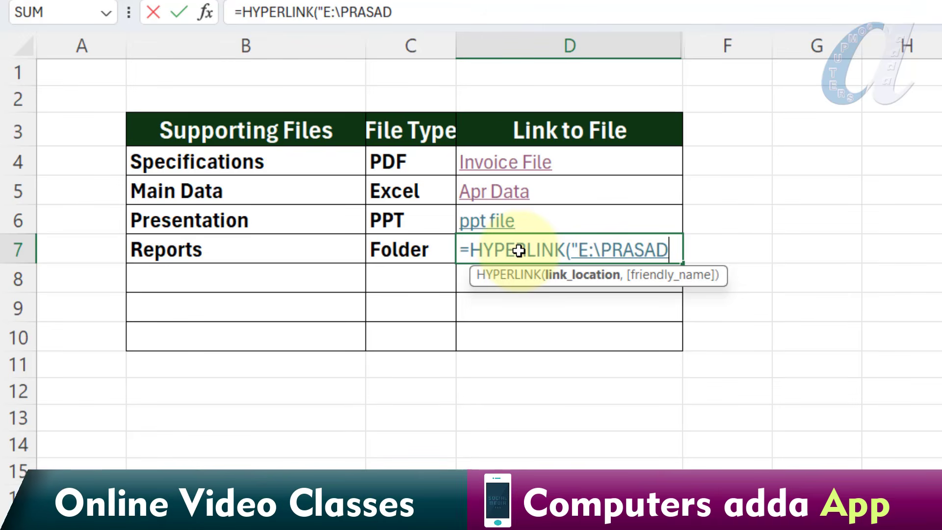
{"action": "type", "text": "\","}
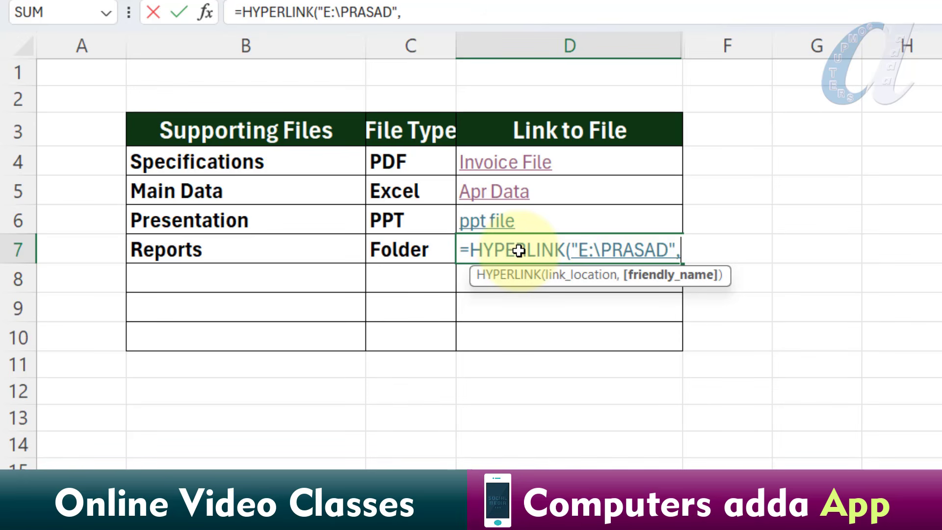
{"action": "type", "text": "\"Folder"}
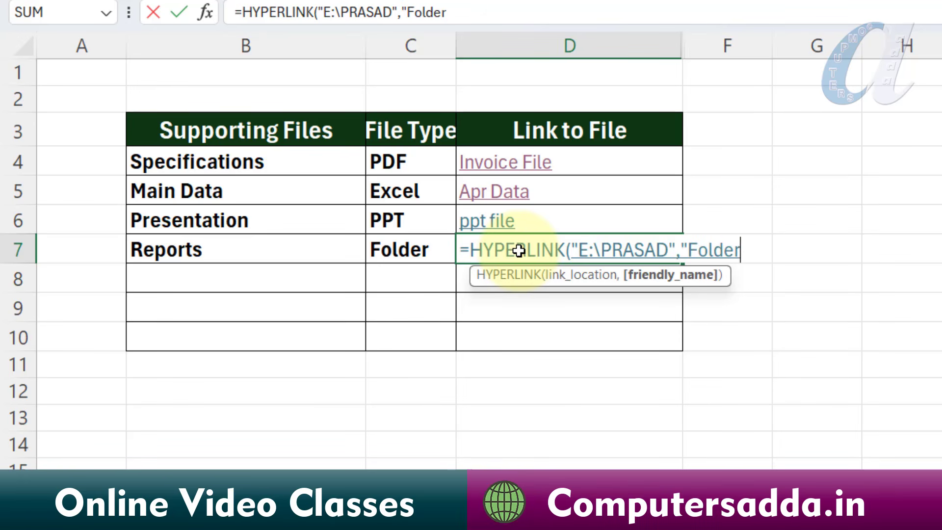
{"action": "type", "text": "\")"}
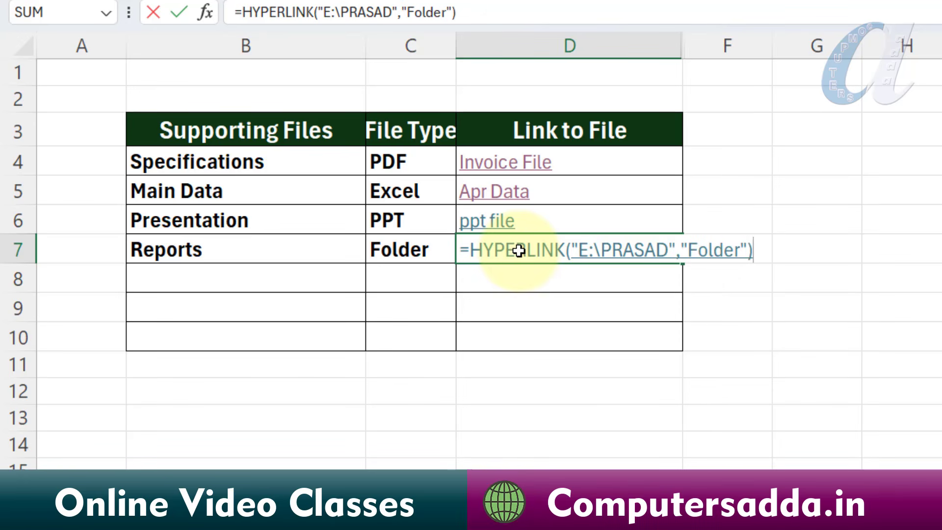
{"action": "key", "text": "Return"}
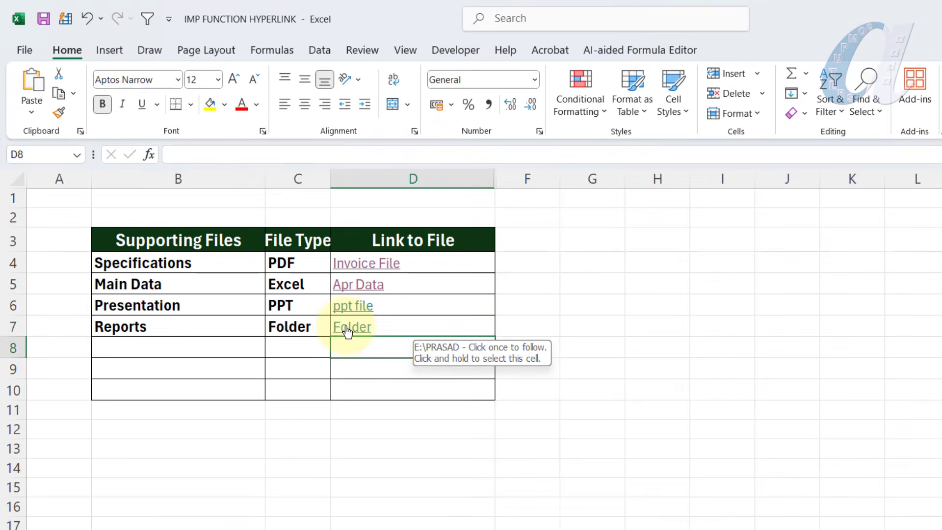
{"action": "left_click", "coordinate": [476, 255]}
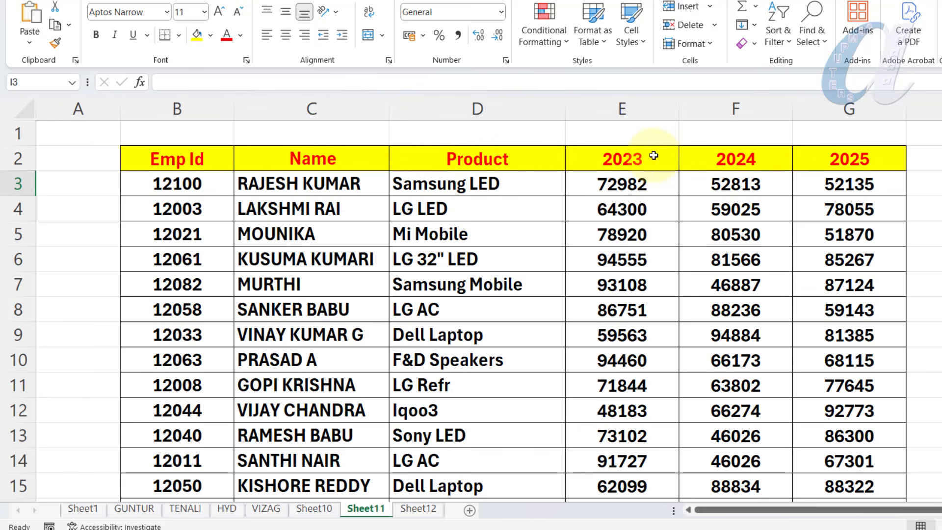
Examine the employee sales table on Sheet11 and compare it with the Name and 2025 Sales lookup cells on Sheet12
{"action": "scroll", "coordinate": [659, 228], "scroll_direction": "down", "scroll_amount": 5}
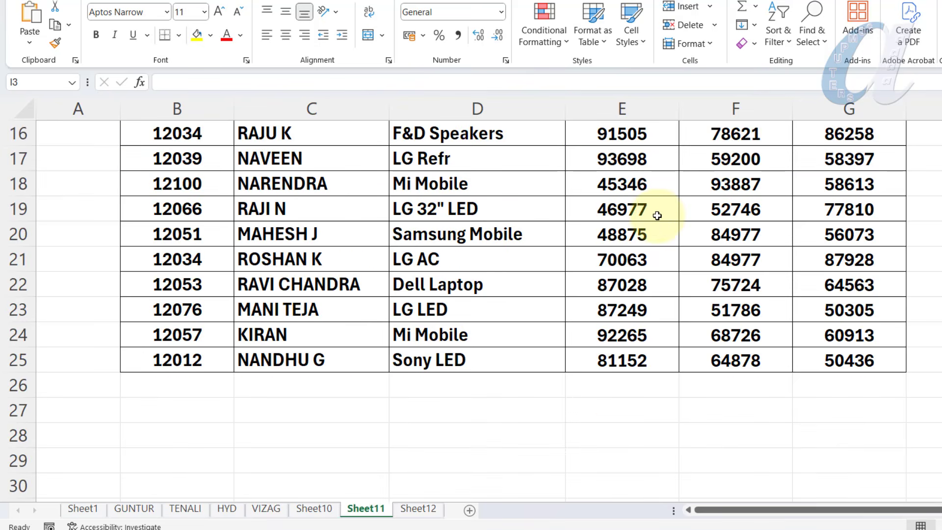
{"action": "scroll", "coordinate": [656, 220], "scroll_direction": "up", "scroll_amount": 5}
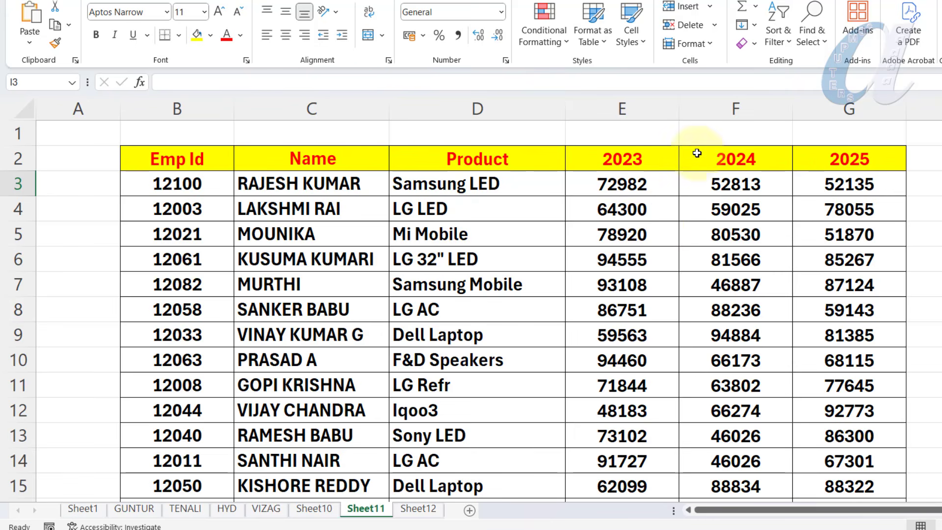
{"action": "left_click", "coordinate": [423, 510]}
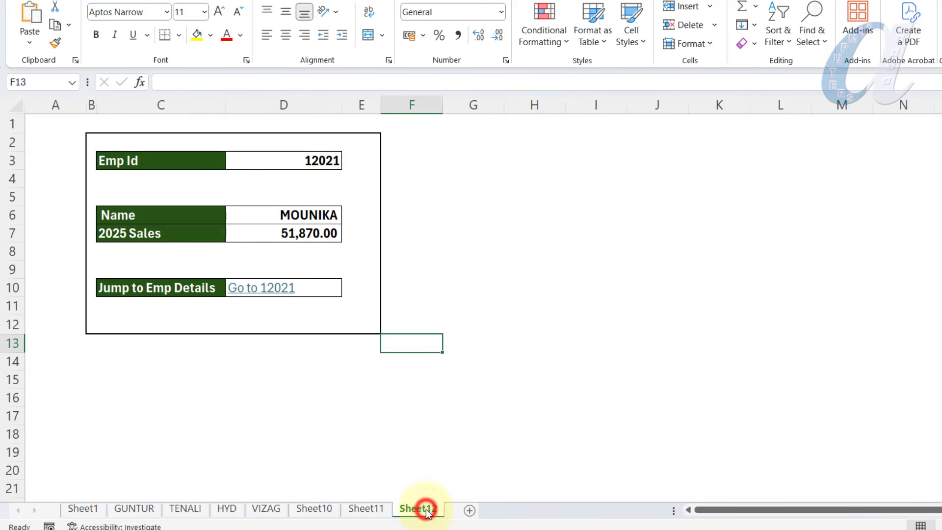
{"action": "left_click", "coordinate": [740, 226]}
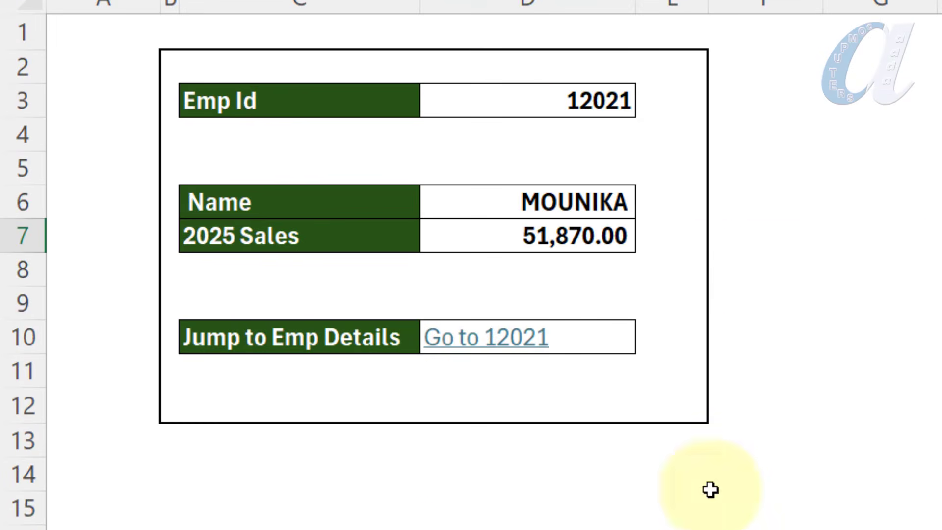
{"action": "left_click", "coordinate": [467, 513]}
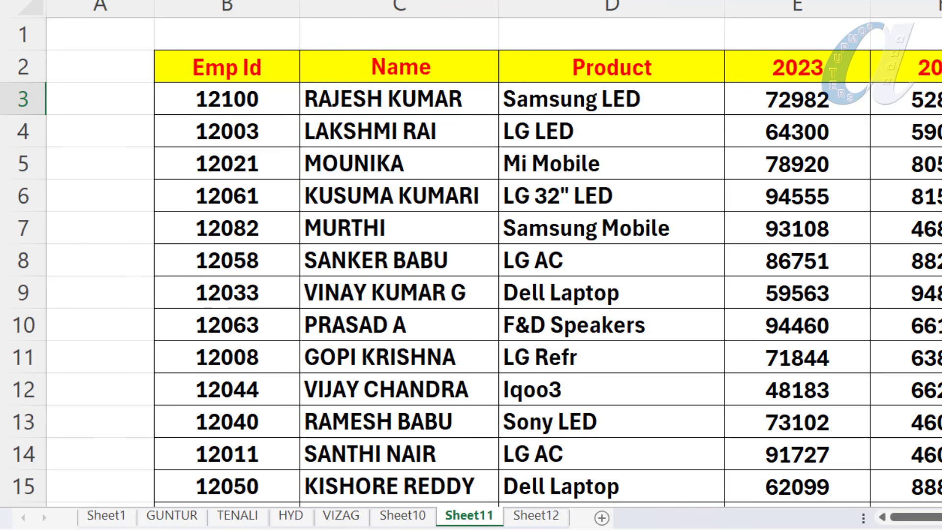
{"action": "left_click", "coordinate": [551, 517]}
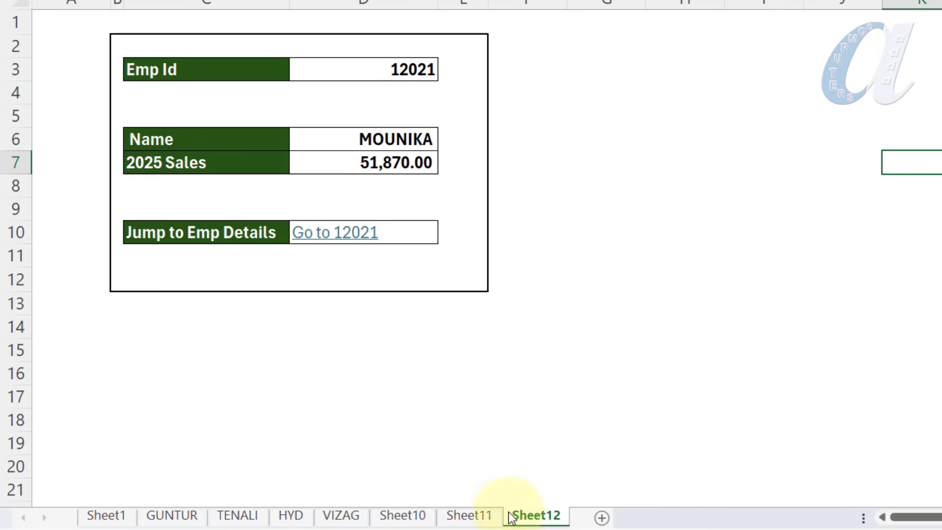
{"action": "left_click", "coordinate": [468, 517]}
{"action": "left_click", "coordinate": [324, 167]}
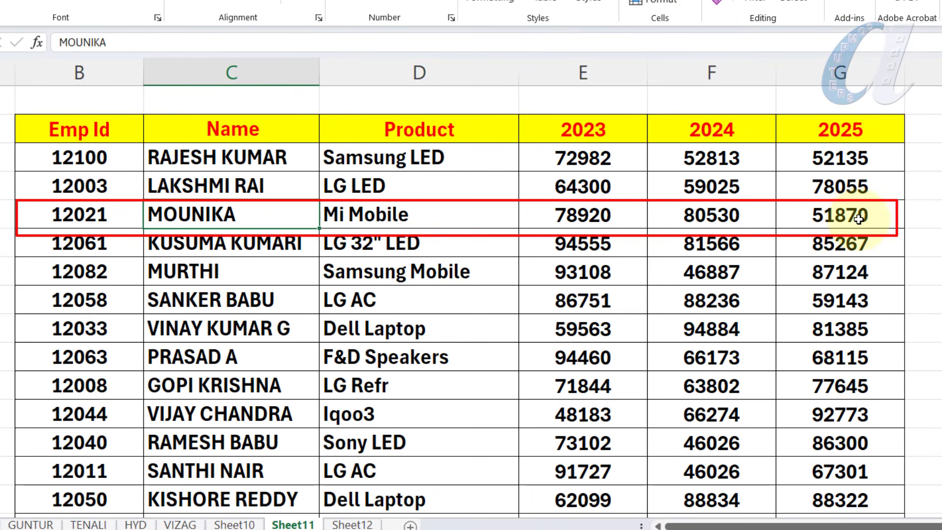
{"action": "left_click", "coordinate": [353, 524]}
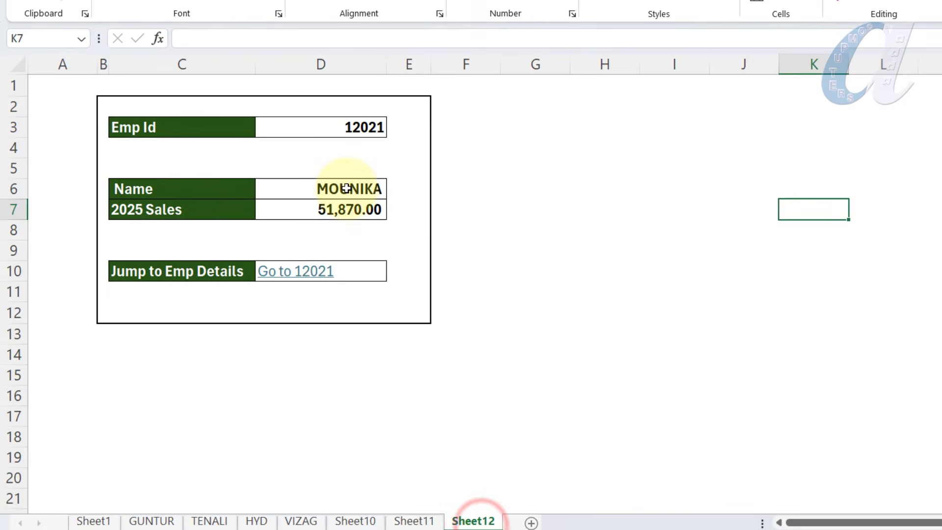
{"action": "left_click_drag", "start_coordinate": [346, 189], "coordinate": [343, 210]}
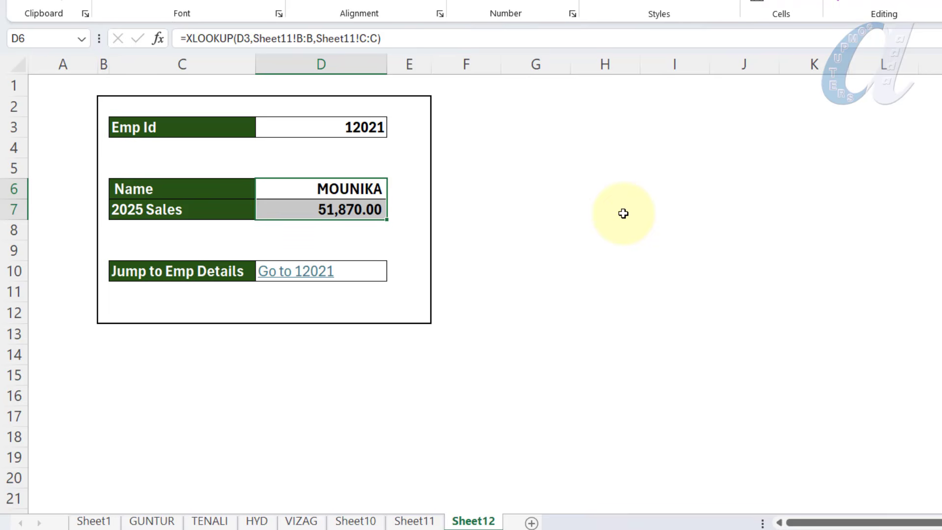
Select the employee ID from Sheet11 row 20 in Sheet12 cell D3 and follow the Jump to Emp Details link
{"action": "left_click", "coordinate": [339, 128]}
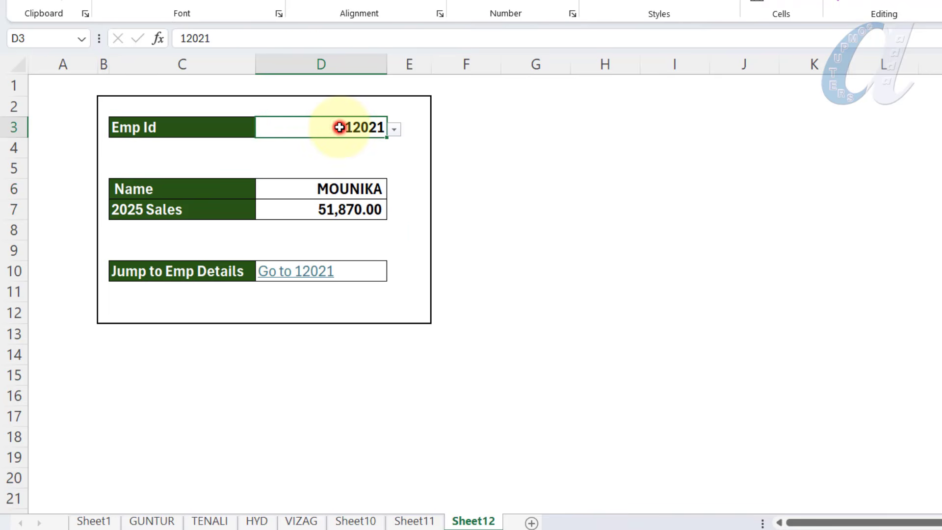
{"action": "left_click", "coordinate": [394, 129]}
{"action": "left_click_drag", "start_coordinate": [395, 184], "coordinate": [396, 229]}
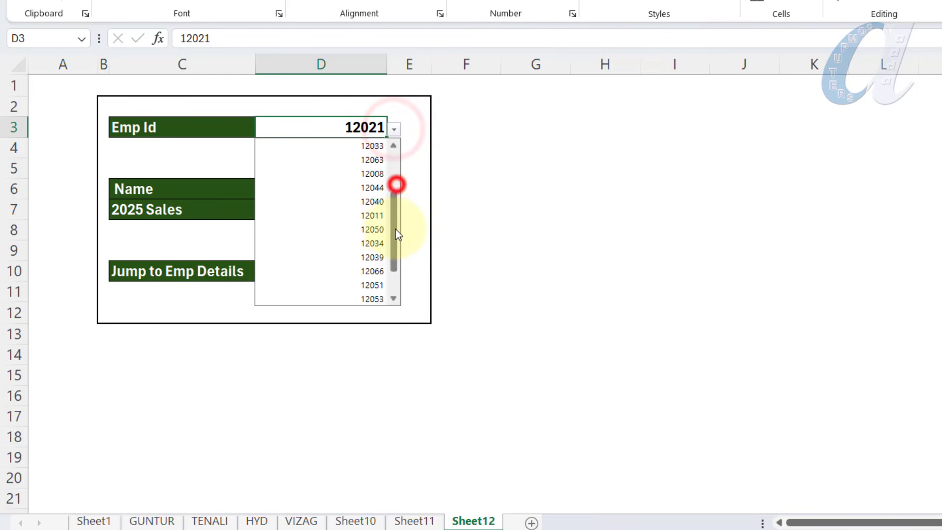
{"action": "left_click", "coordinate": [372, 257]}
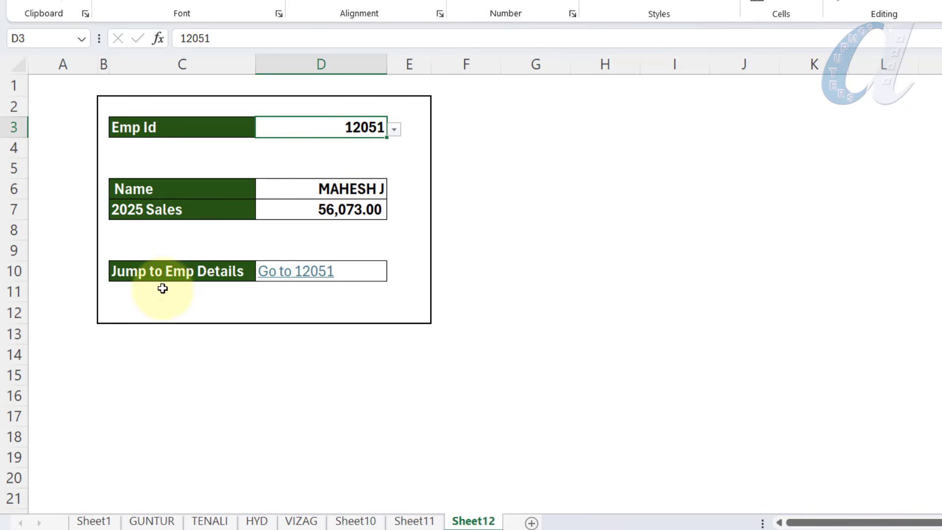
{"action": "left_click", "coordinate": [299, 277]}
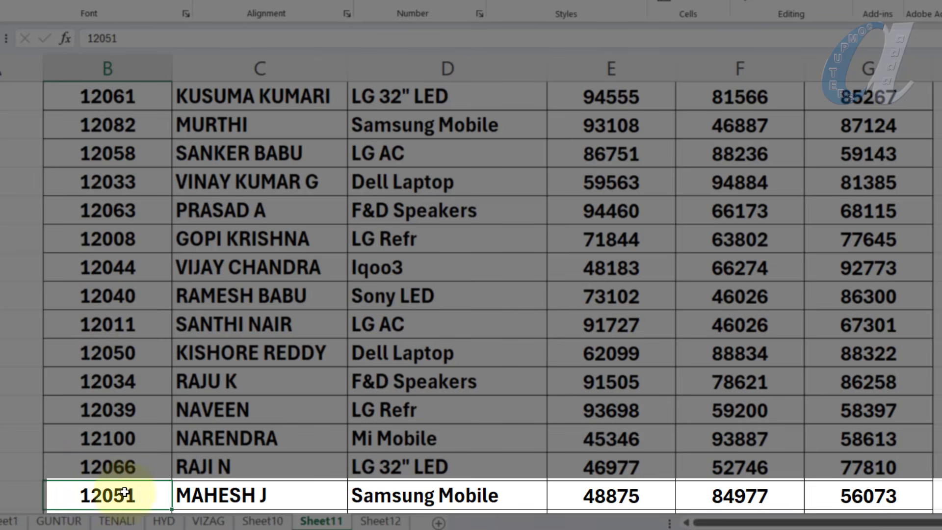
{"action": "scroll", "coordinate": [101, 450], "scroll_direction": "down", "scroll_amount": 2}
{"action": "scroll", "coordinate": [98, 347], "scroll_direction": "up", "scroll_amount": 3}
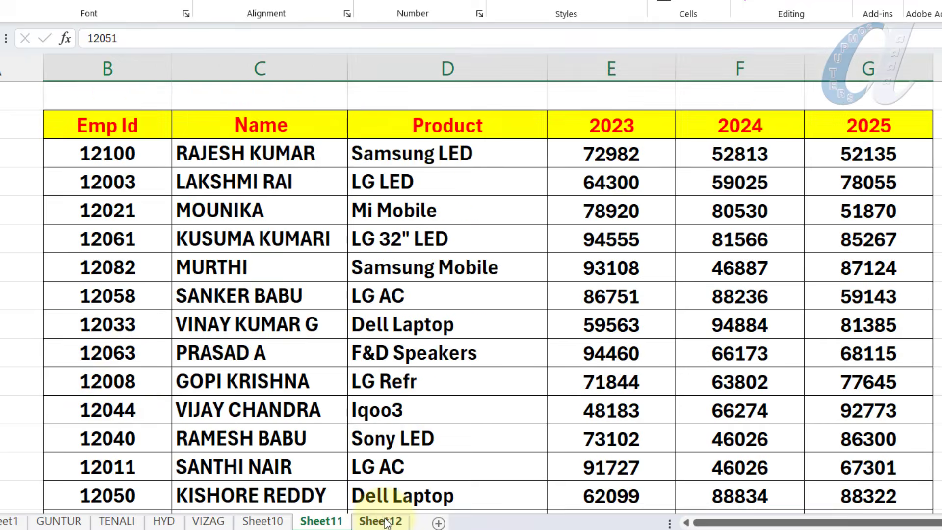
Select the employee ID from Sheet11 row 24 in Sheet12 cell D3 and test the jump link again
{"action": "left_click", "coordinate": [381, 521]}
{"action": "left_click", "coordinate": [266, 128]}
{"action": "left_click", "coordinate": [301, 128]}
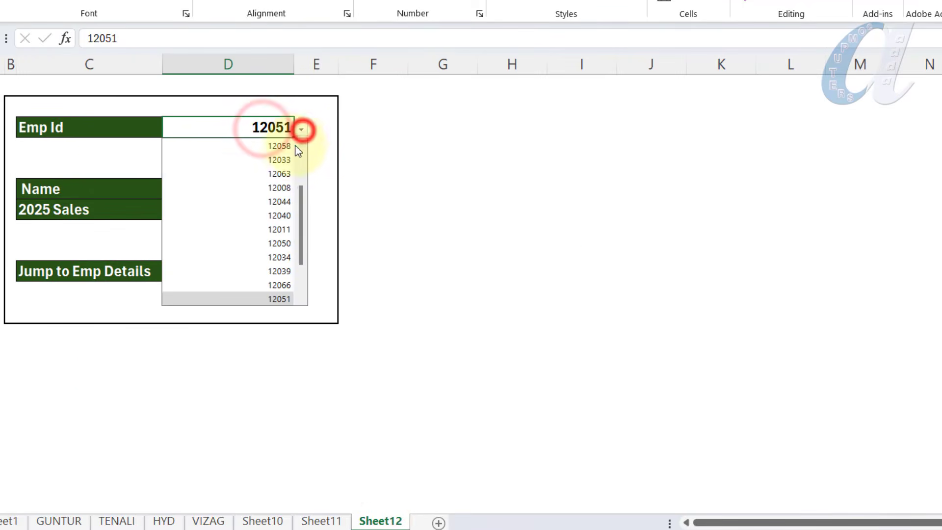
{"action": "left_click", "coordinate": [275, 285]}
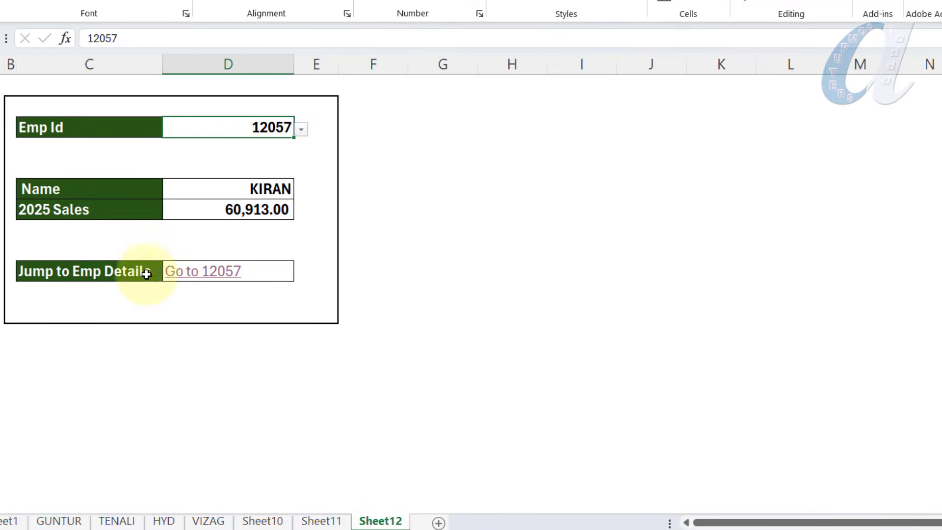
{"action": "left_click", "coordinate": [218, 276]}
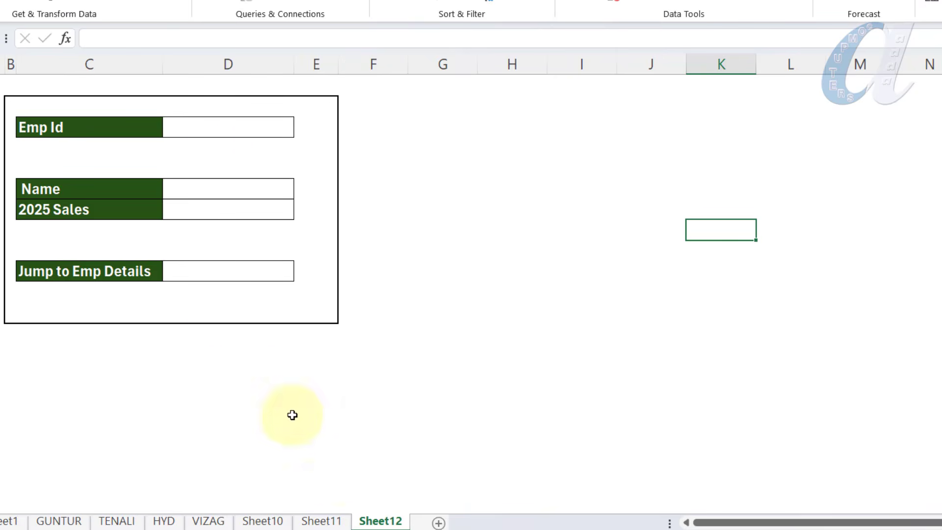
Start a data validation rule for the Emp Id cell D3 on Sheet12 that allows a List
{"action": "left_click", "coordinate": [321, 521]}
{"action": "scroll", "coordinate": [188, 185], "scroll_direction": "up", "scroll_amount": 4}
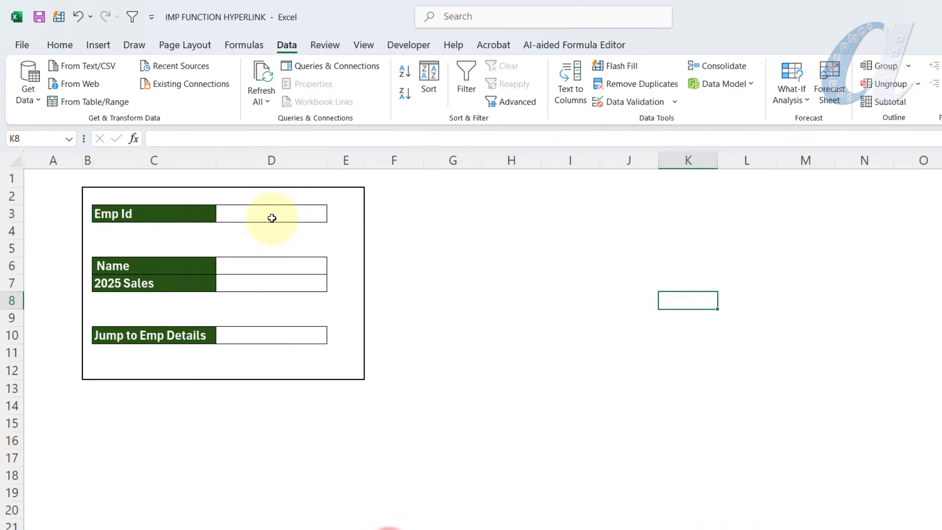
{"action": "left_click", "coordinate": [271, 218]}
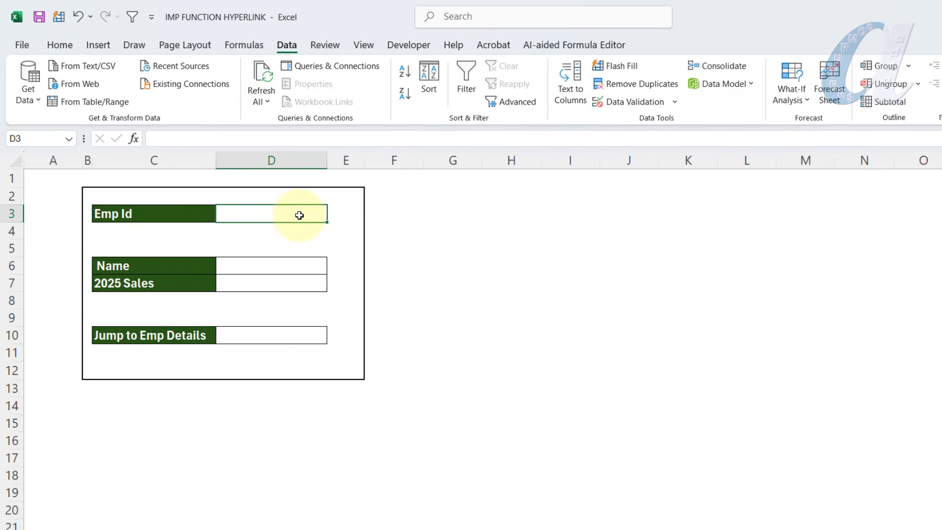
{"action": "left_click", "coordinate": [630, 103]}
{"action": "left_click_drag", "start_coordinate": [586, 290], "coordinate": [575, 203]}
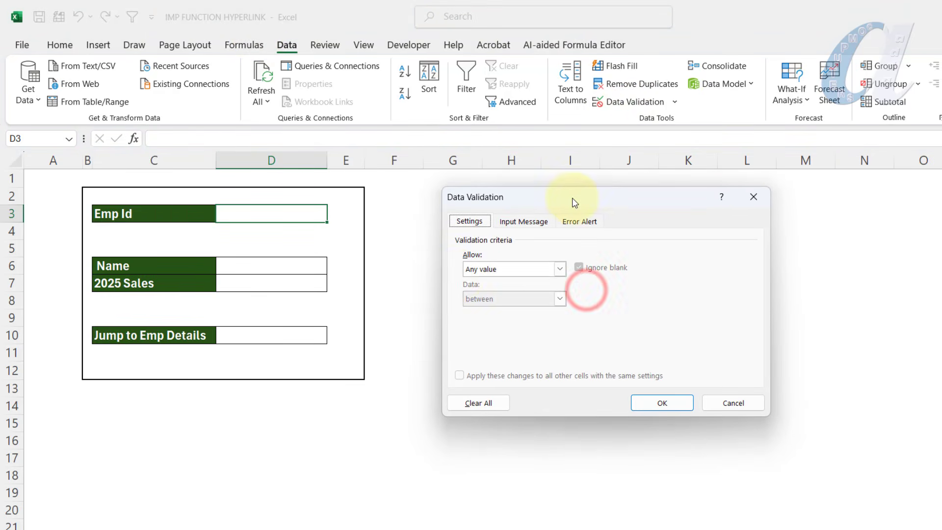
{"action": "left_click", "coordinate": [511, 272]}
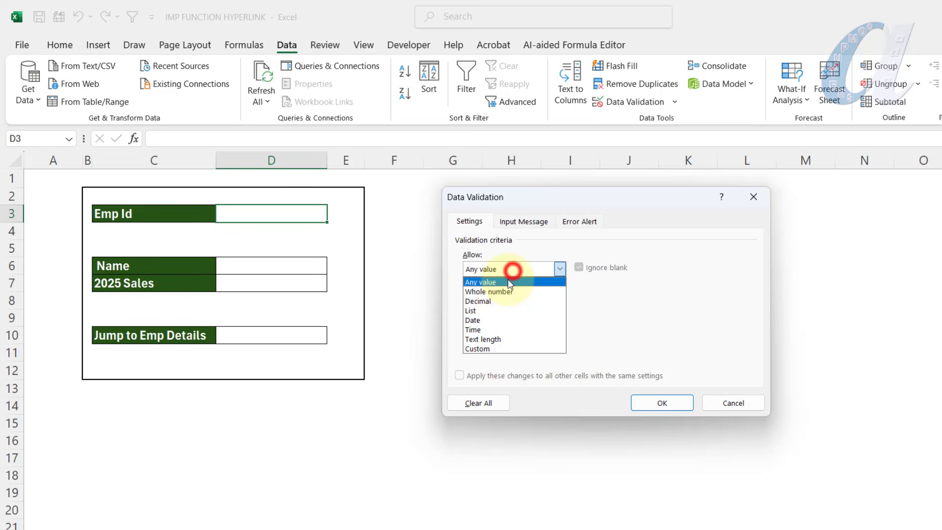
{"action": "left_click", "coordinate": [478, 310]}
Apply =Sheet11!$B$3:$B$25 as the validation list source for D3 and choose the employee ID from Sheet11 row 7
{"action": "left_click", "coordinate": [667, 327]}
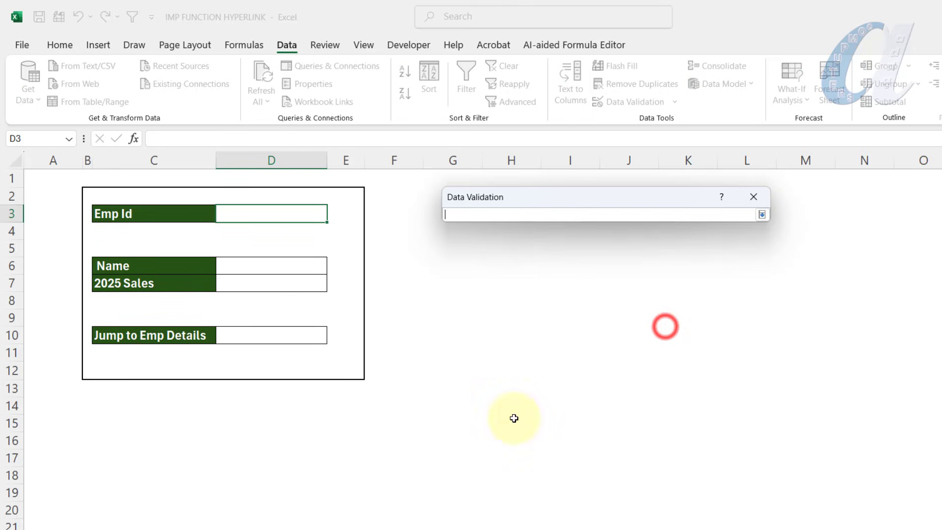
{"action": "left_click", "coordinate": [363, 529]}
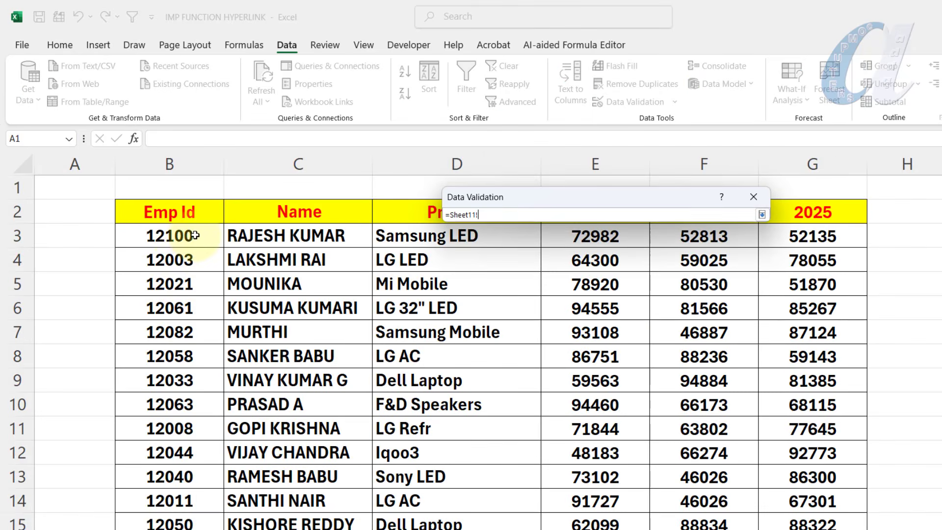
{"action": "left_click_drag", "start_coordinate": [193, 236], "coordinate": [222, 520]}
{"action": "key", "text": "Return"}
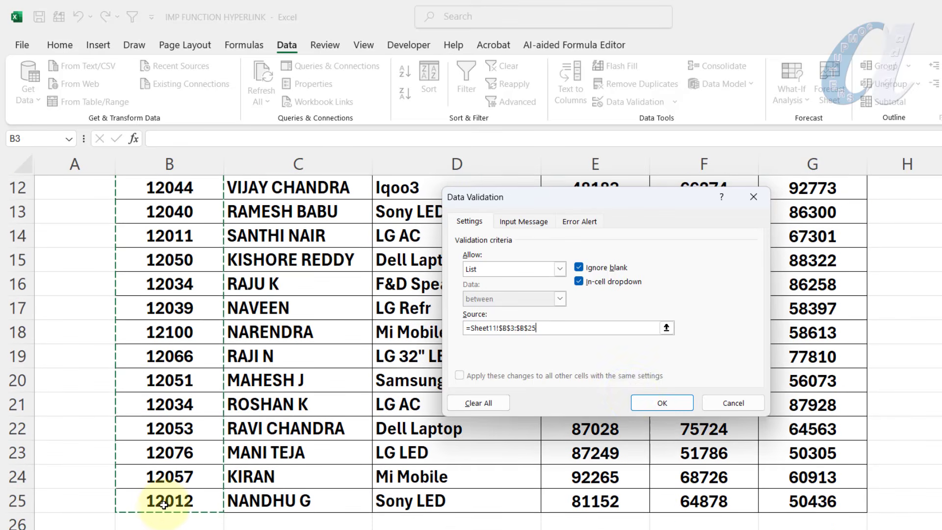
{"action": "left_click", "coordinate": [661, 403]}
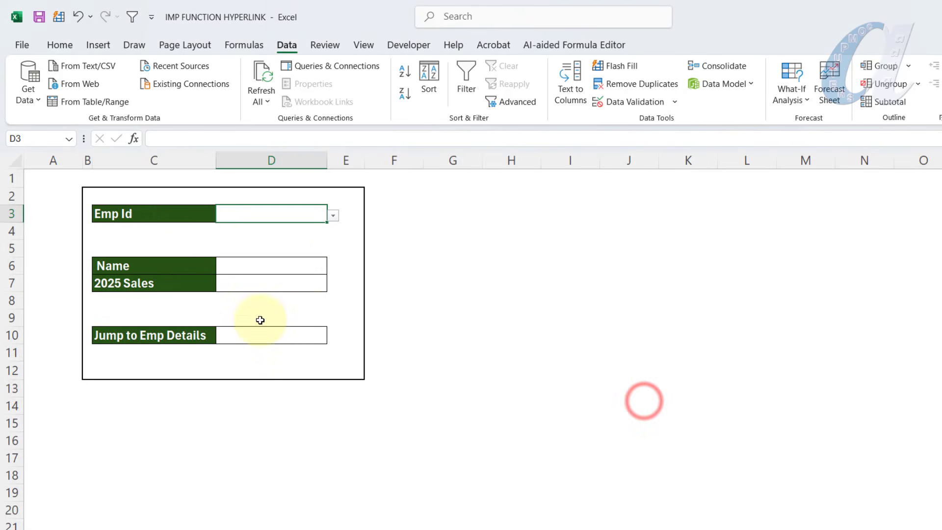
{"action": "left_click", "coordinate": [333, 216]}
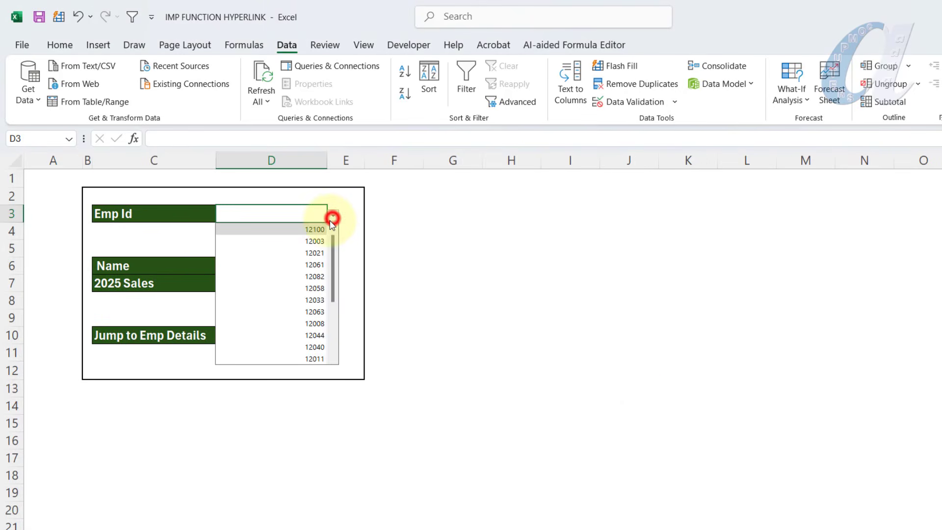
{"action": "left_click", "coordinate": [310, 281]}
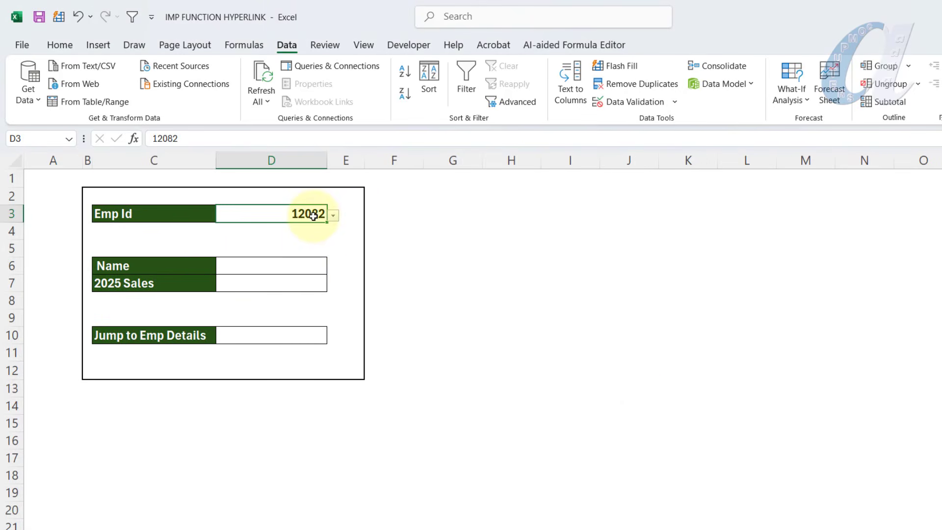
Start an XLOOKUP formula in the Name cell D6 of Sheet12 with D3 as the lookup value
{"action": "left_click", "coordinate": [295, 266]}
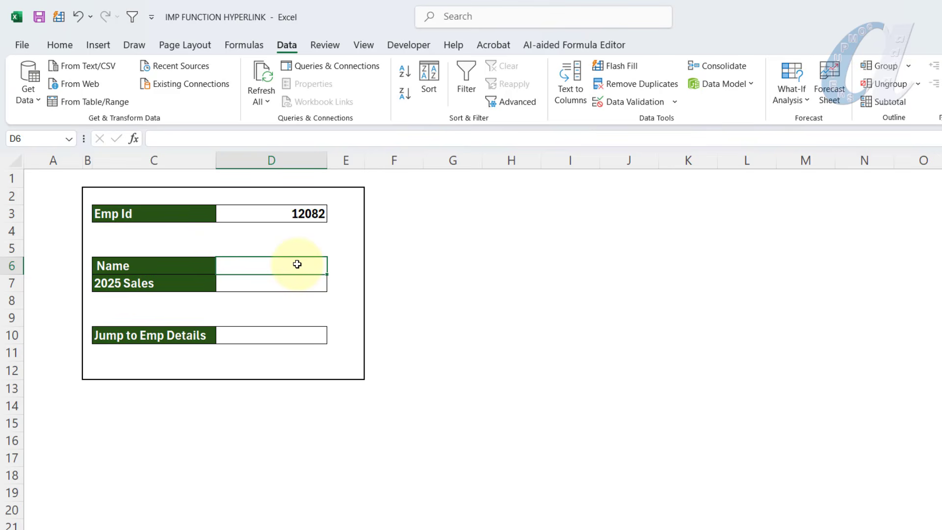
{"action": "type", "text": "="}
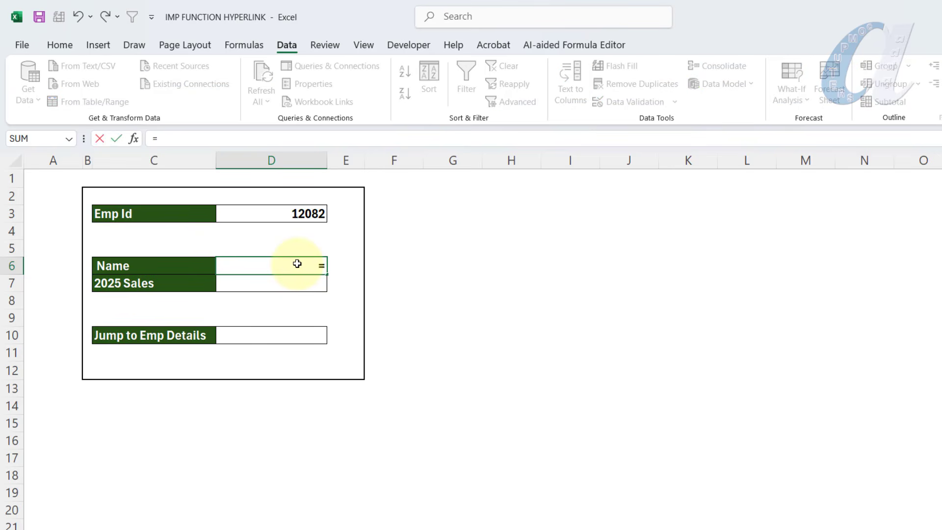
{"action": "type", "text": "xlo"}
{"action": "key", "text": "Tab"}
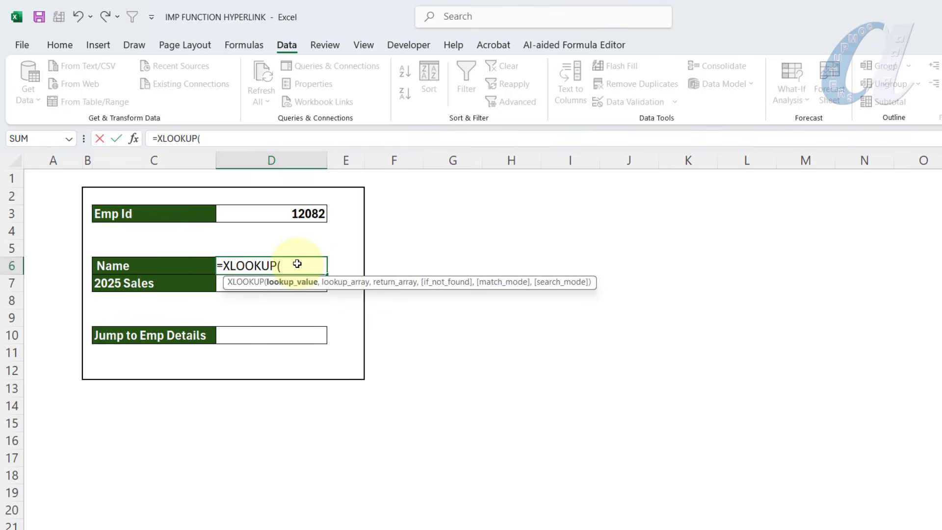
{"action": "left_click", "coordinate": [308, 213]}
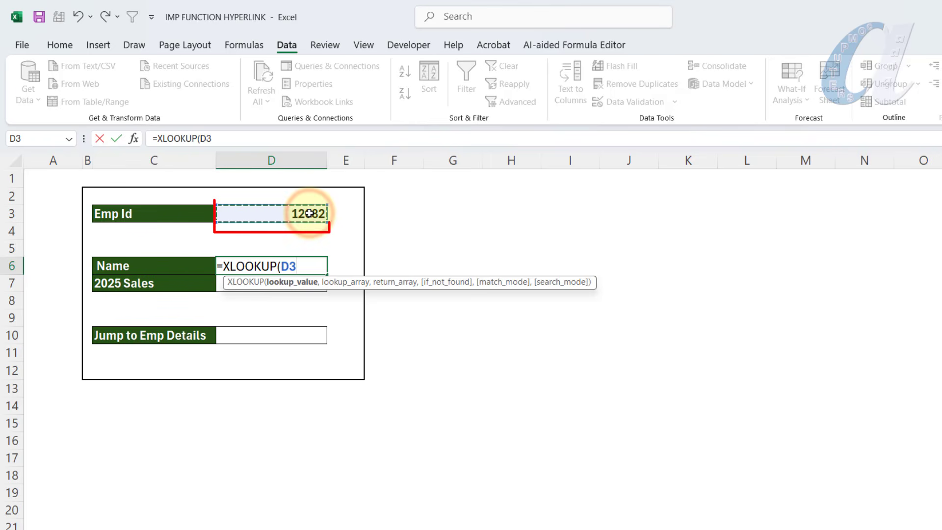
{"action": "type", "text": ","}
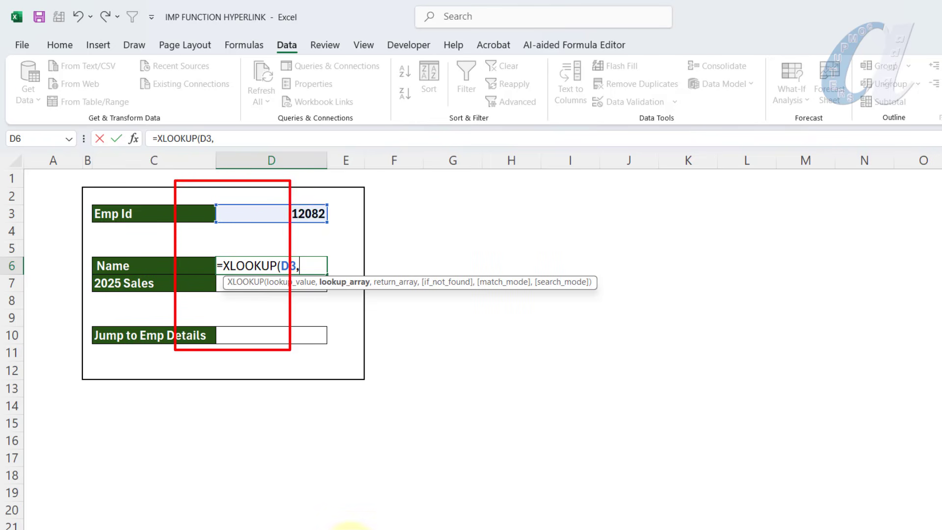
Complete the Name formula with Sheet11!B:B as lookup array and Sheet11!C:C as return array, and review the entered formula
{"action": "left_click", "coordinate": [352, 528]}
{"action": "scroll", "coordinate": [175, 235], "scroll_direction": "up", "scroll_amount": 4}
{"action": "left_click", "coordinate": [169, 165]}
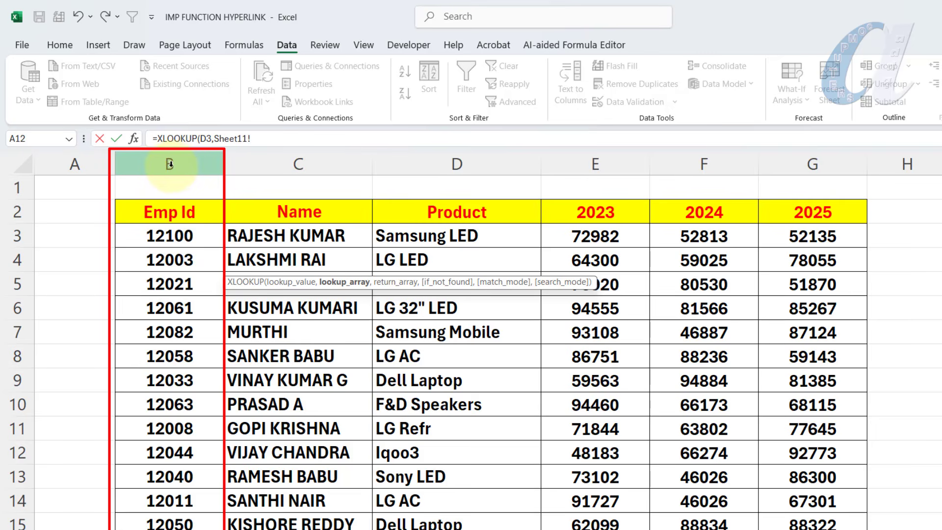
{"action": "left_click", "coordinate": [173, 164]}
{"action": "type", "text": ","}
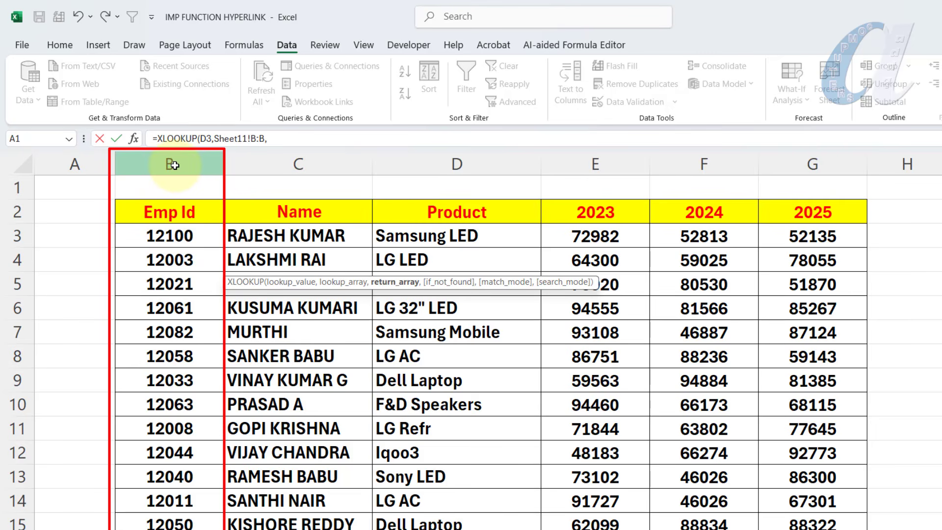
{"action": "left_click", "coordinate": [249, 163]}
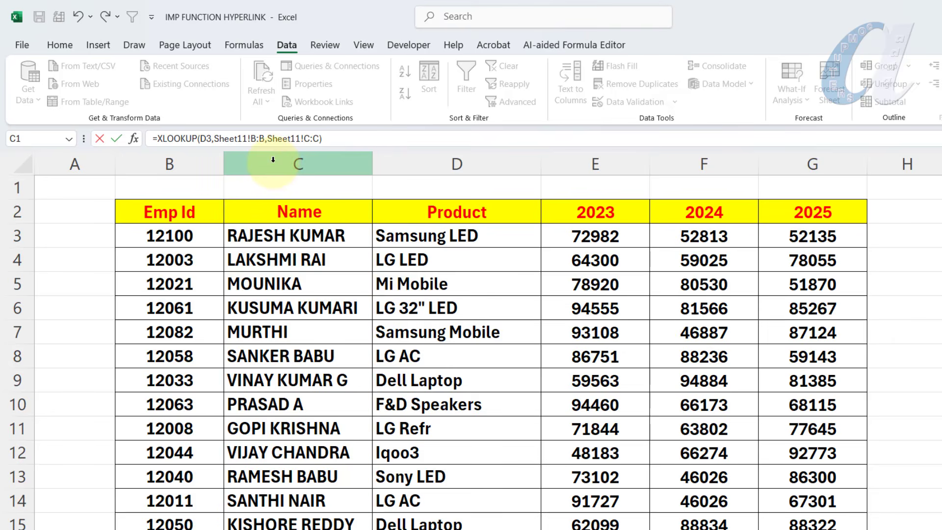
{"action": "key", "text": "Return"}
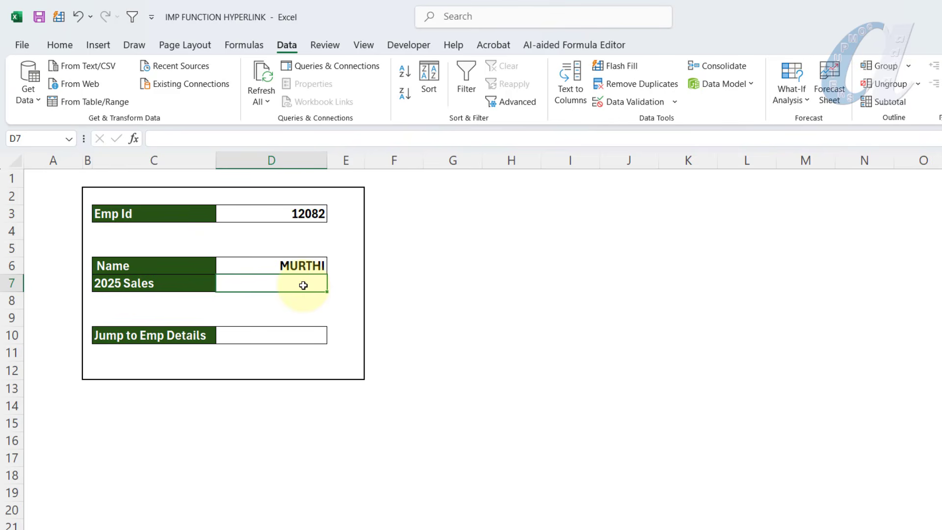
{"action": "left_click", "coordinate": [300, 266]}
{"action": "double_click", "coordinate": [301, 265]}
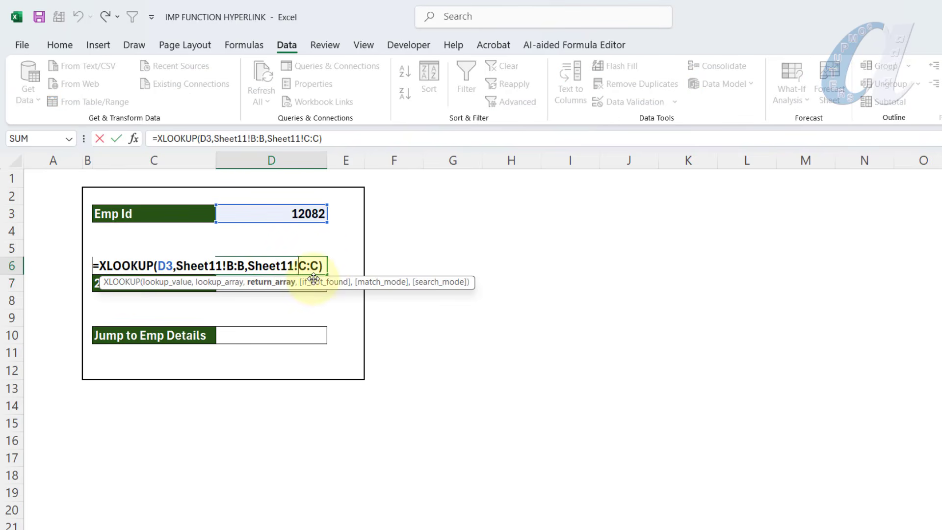
{"action": "key", "text": "Return"}
Enter =XLOOKUP(D3,Sheet11!B:B,Sheet11!G:G) in the 2025 Sales cell D7 on Sheet12
{"action": "left_click", "coordinate": [301, 286]}
{"action": "type", "text": "="}
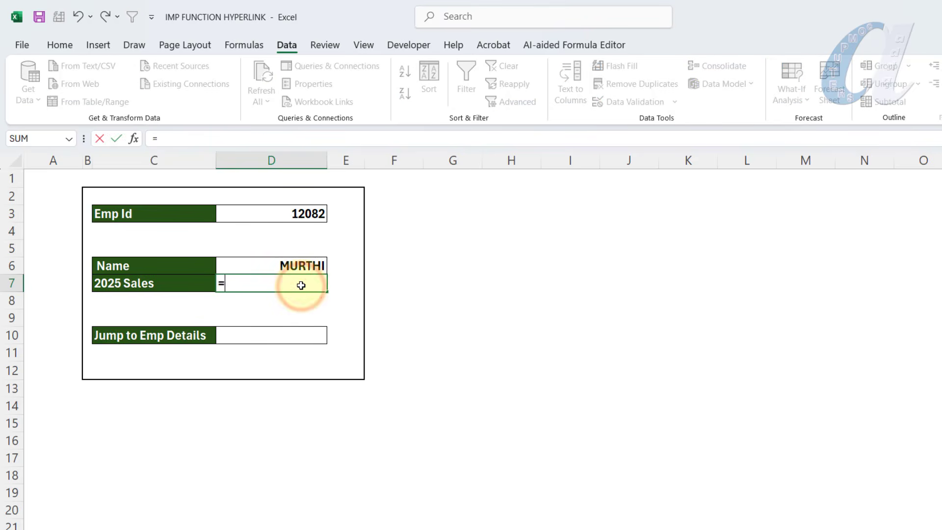
{"action": "type", "text": "xlo"}
{"action": "key", "text": "Tab"}
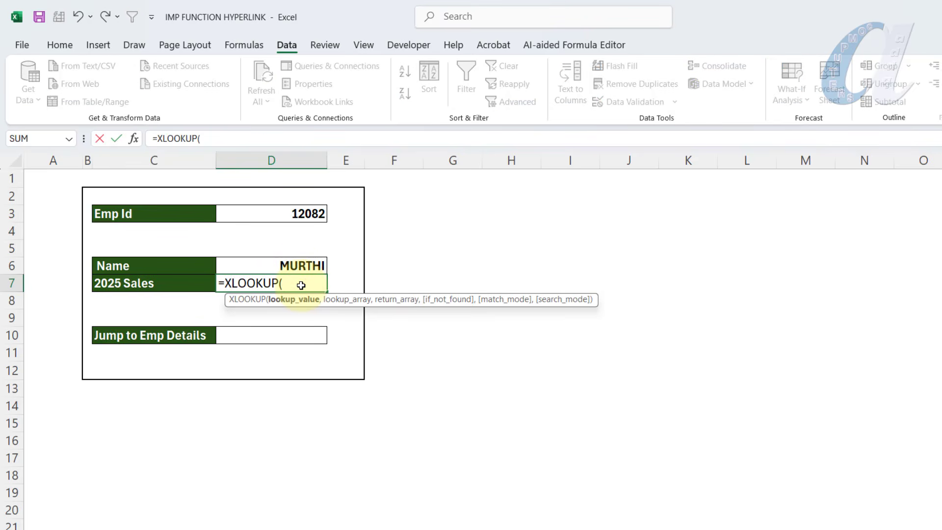
{"action": "left_click", "coordinate": [279, 214]}
{"action": "type", "text": ","}
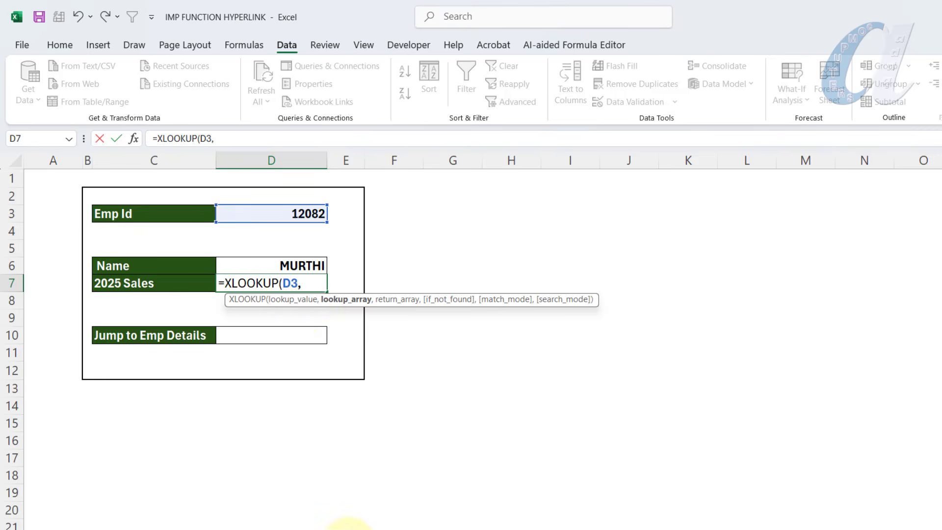
{"action": "left_click", "coordinate": [347, 521]}
{"action": "left_click", "coordinate": [168, 163]}
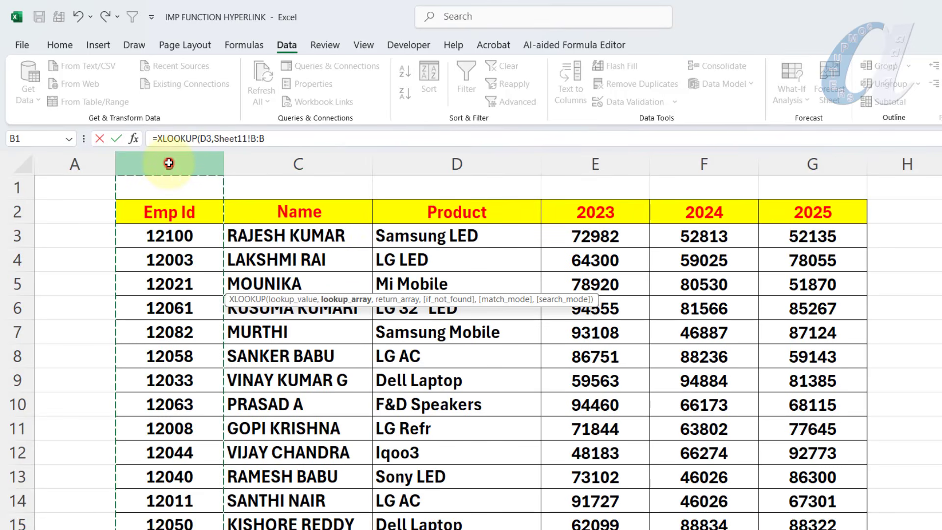
{"action": "type", "text": ","}
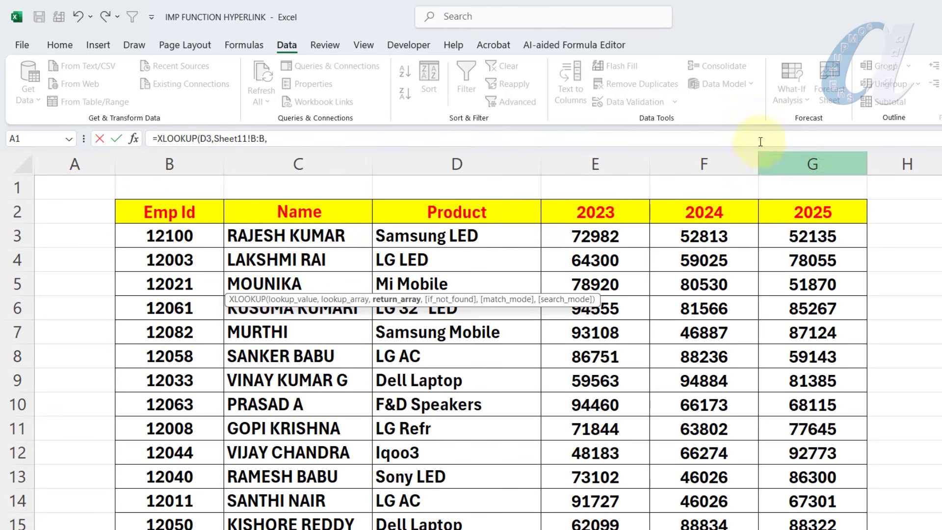
{"action": "left_click", "coordinate": [817, 161]}
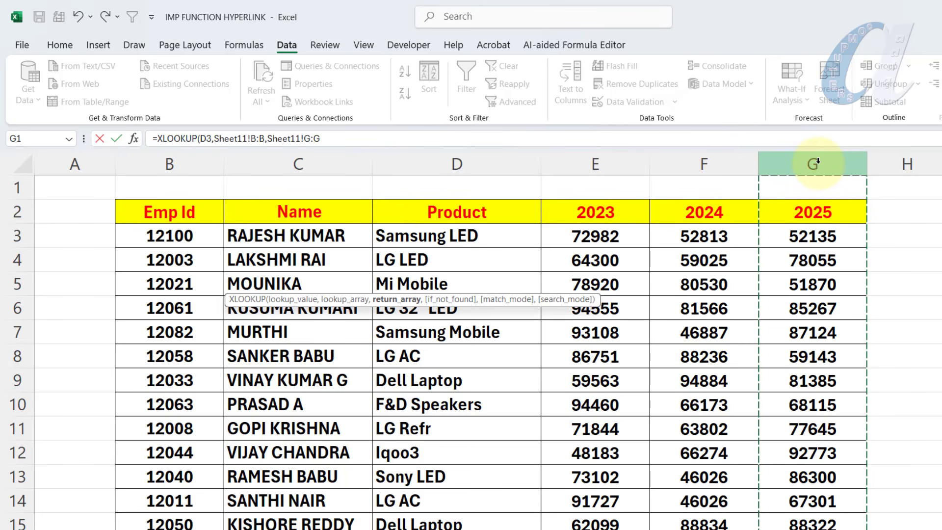
{"action": "key", "text": "Return"}
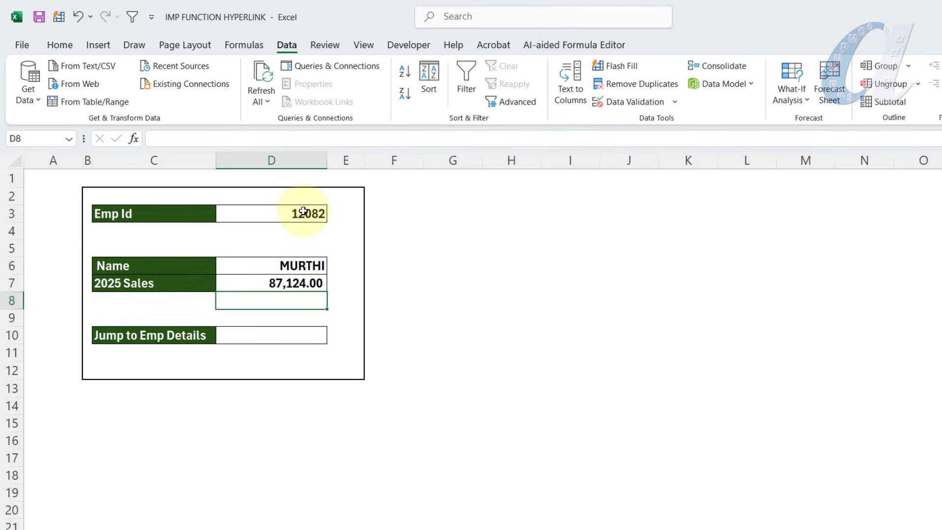
Start a formula in the Jump to Emp Details cell D10 with =HYPERLINK("#"&CELL("address", as the link location
{"action": "left_click", "coordinate": [304, 213]}
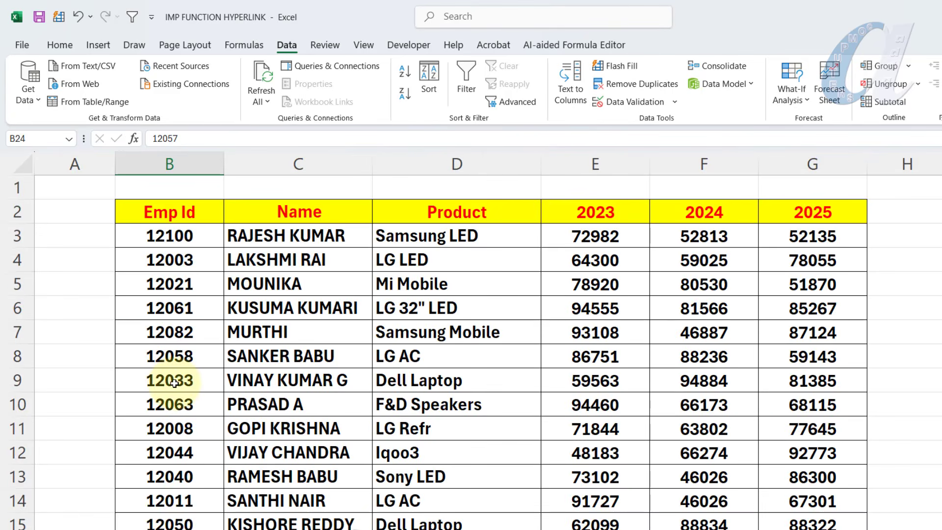
{"action": "scroll", "coordinate": [178, 363], "scroll_direction": "down", "scroll_amount": 4}
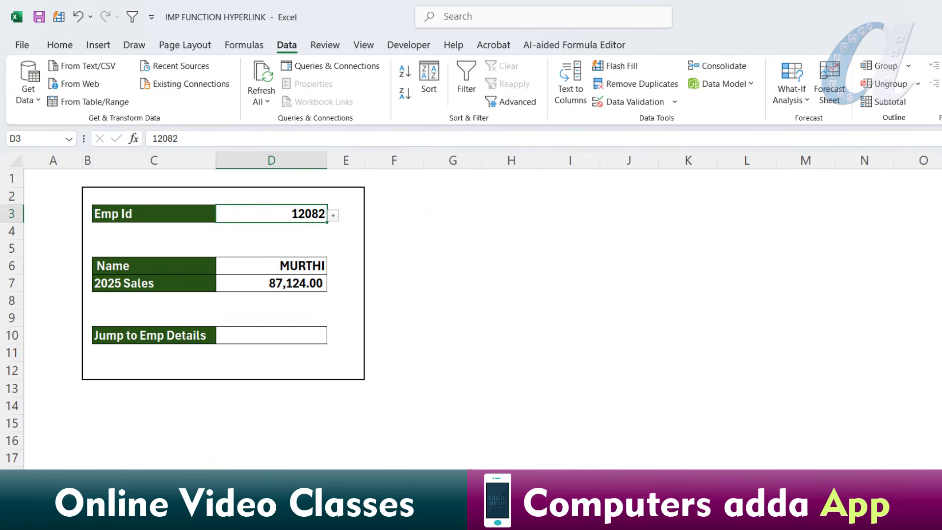
{"action": "left_click", "coordinate": [270, 332]}
{"action": "type", "text": "=h"}
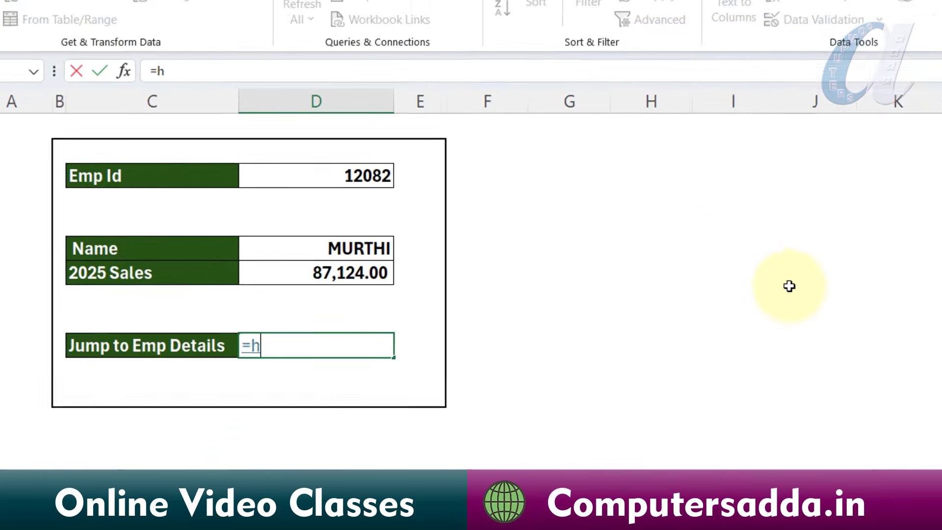
{"action": "type", "text": "yp"}
{"action": "key", "text": "Tab"}
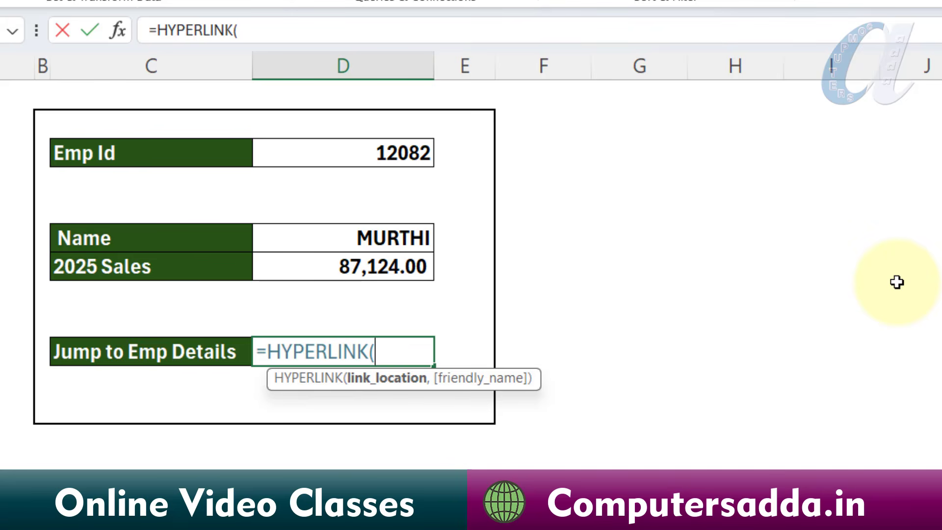
{"action": "type", "text": "\"#"}
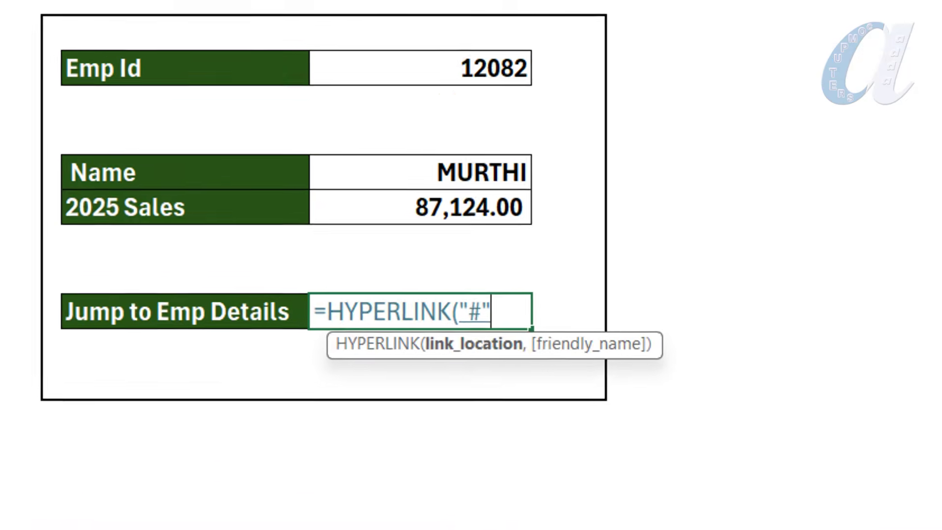
{"action": "type", "text": "\"&ce"}
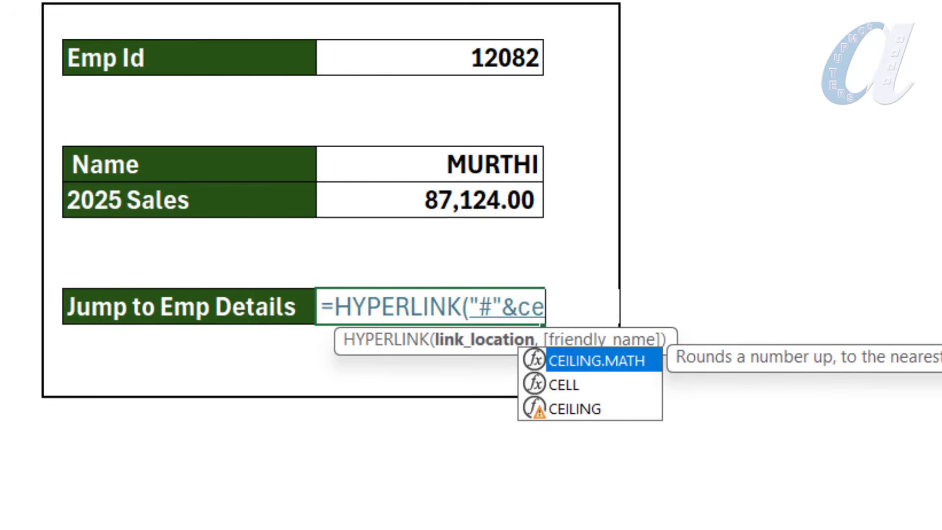
{"action": "key", "text": "Down"}
{"action": "key", "text": "Tab"}
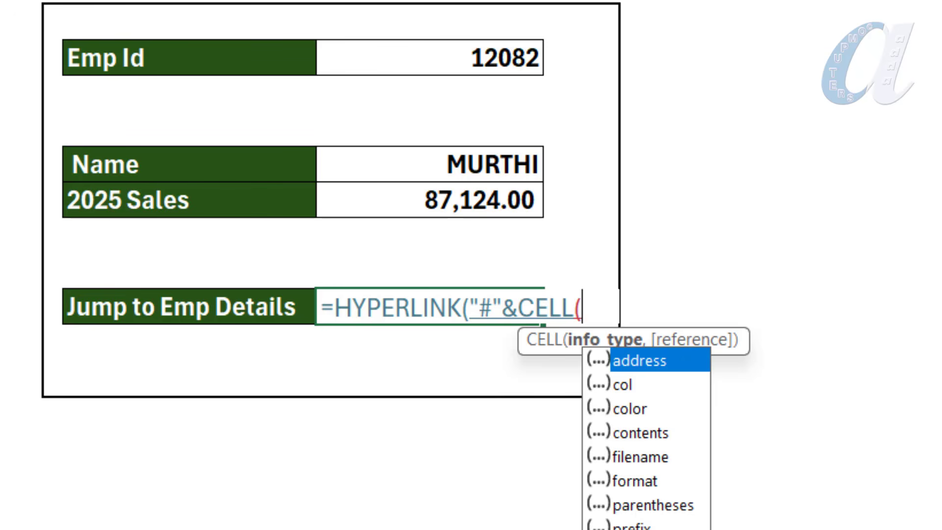
{"action": "key", "text": "Tab"}
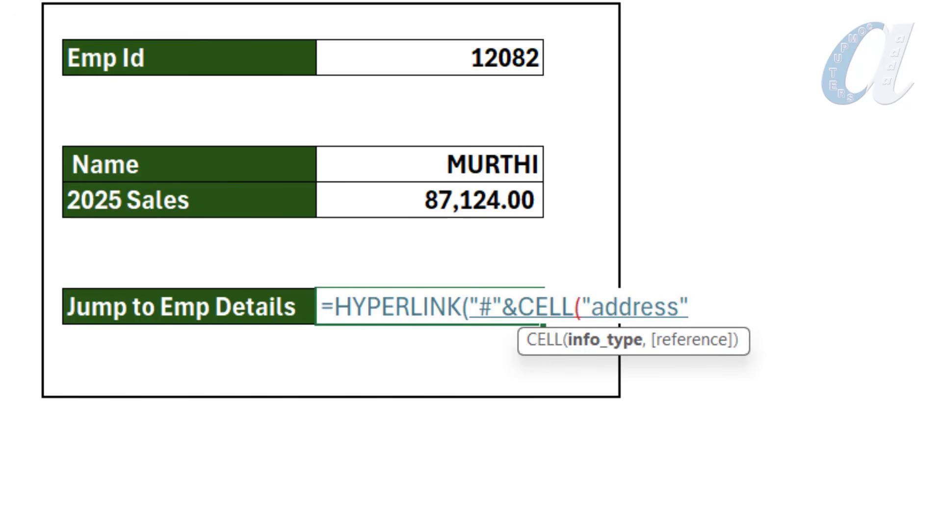
{"action": "type", "text": ","}
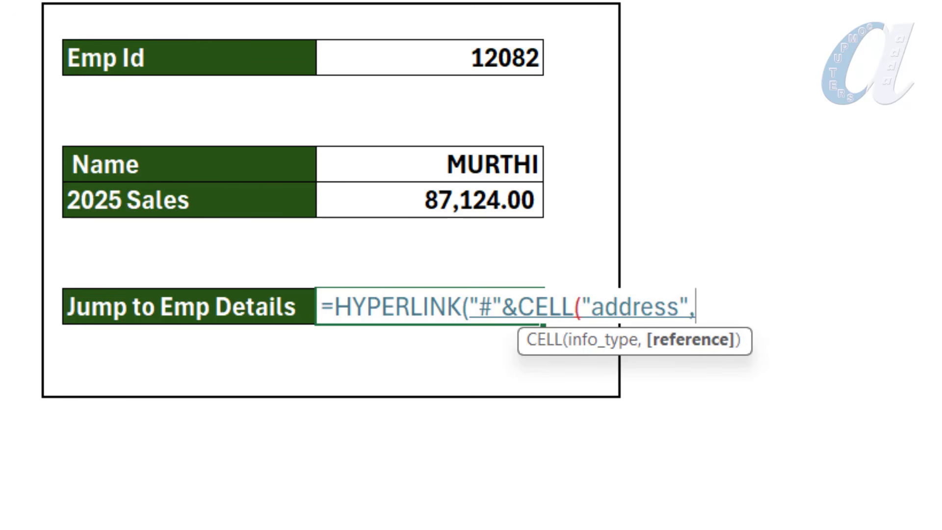
Nest XLOOKUP(D3,Sheet11!B:B,Sheet11!B:B) as the reference argument of the CELL function in the D10 formula
{"action": "type", "text": "XLOOKUP("}
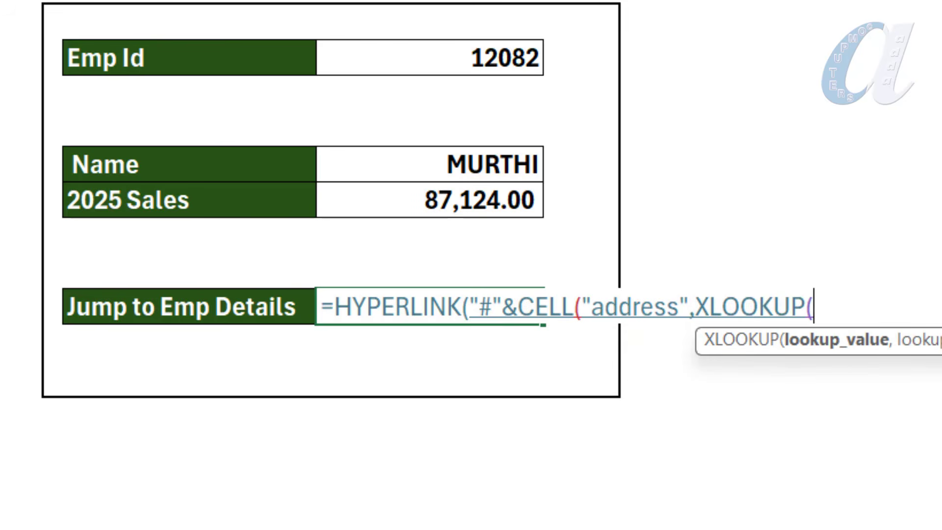
{"action": "left_click", "coordinate": [468, 59]}
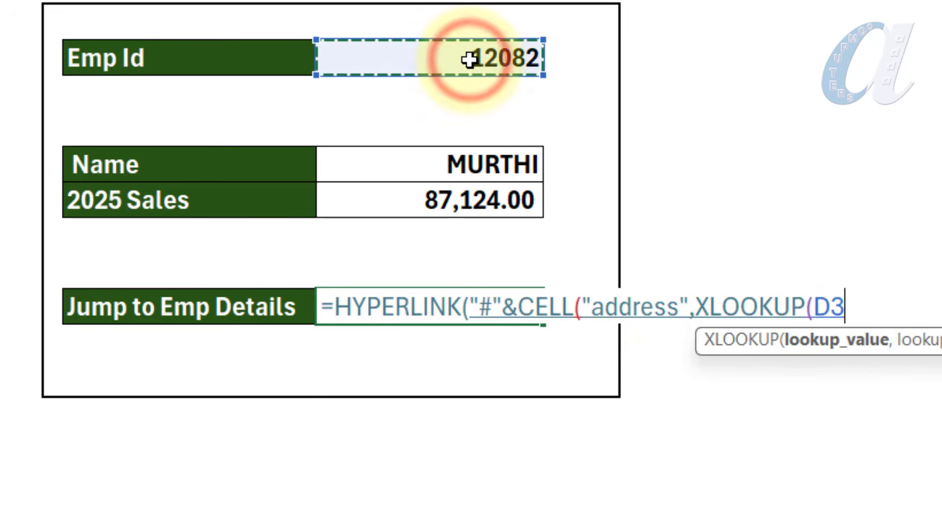
{"action": "type", "text": ",Sheet11!"}
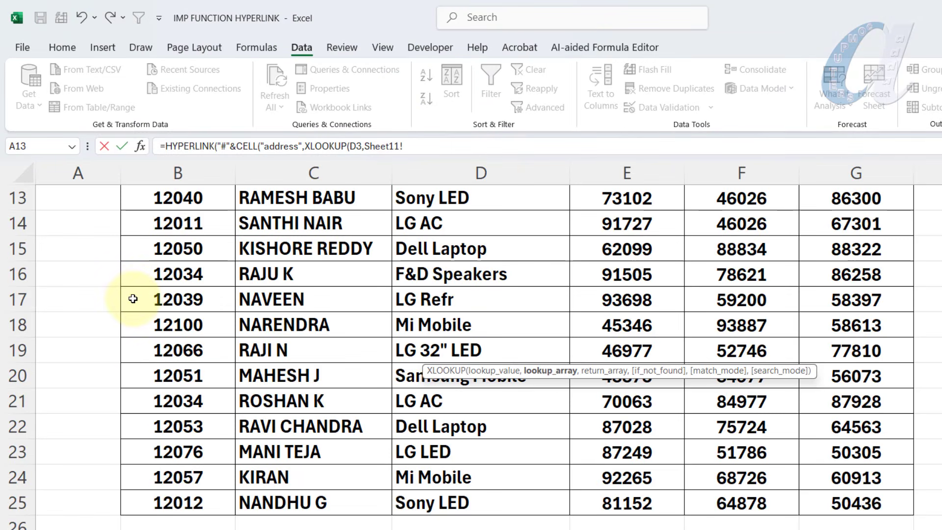
{"action": "scroll", "coordinate": [164, 268], "scroll_direction": "up", "scroll_amount": 4}
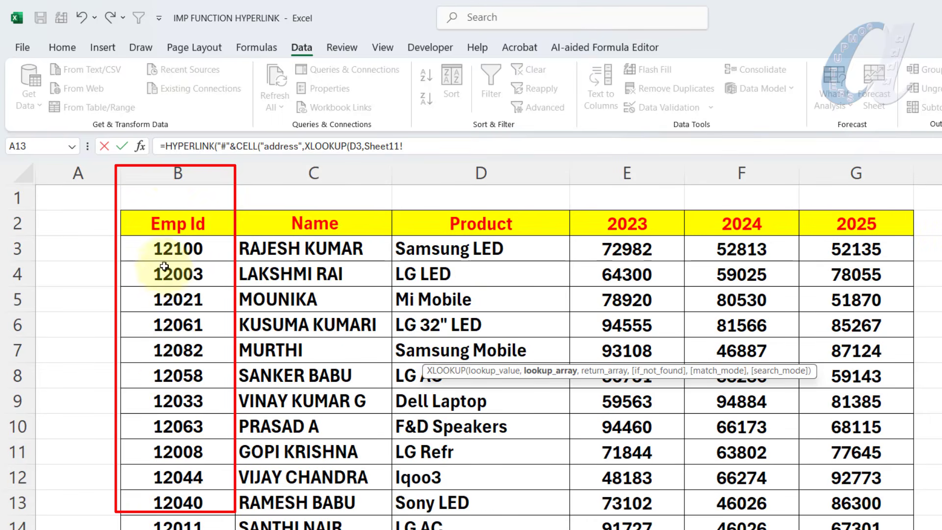
{"action": "left_click", "coordinate": [185, 166]}
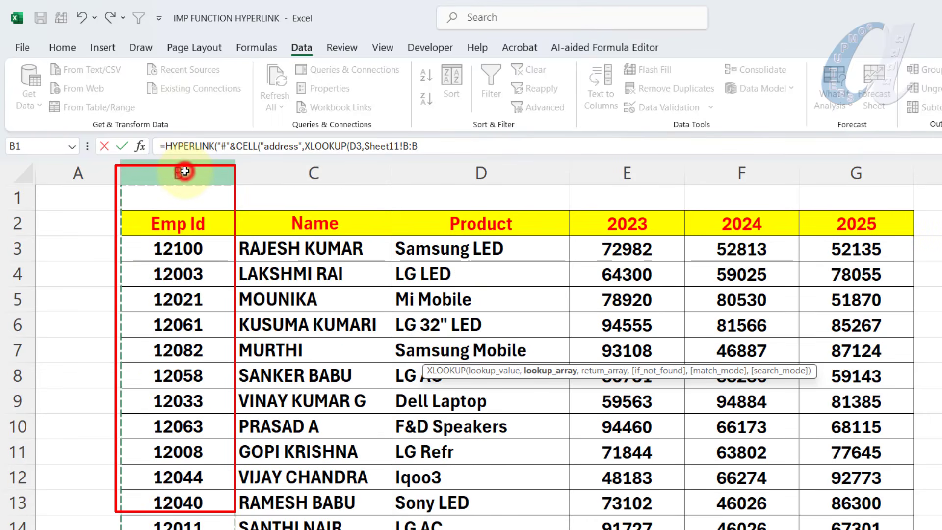
{"action": "left_click", "coordinate": [424, 149]}
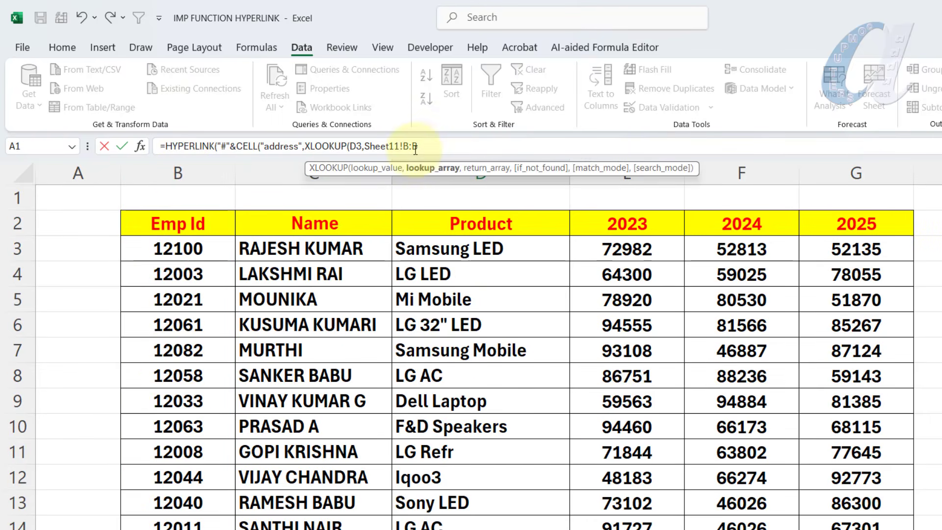
{"action": "type", "text": ","}
{"action": "left_click", "coordinate": [177, 173]}
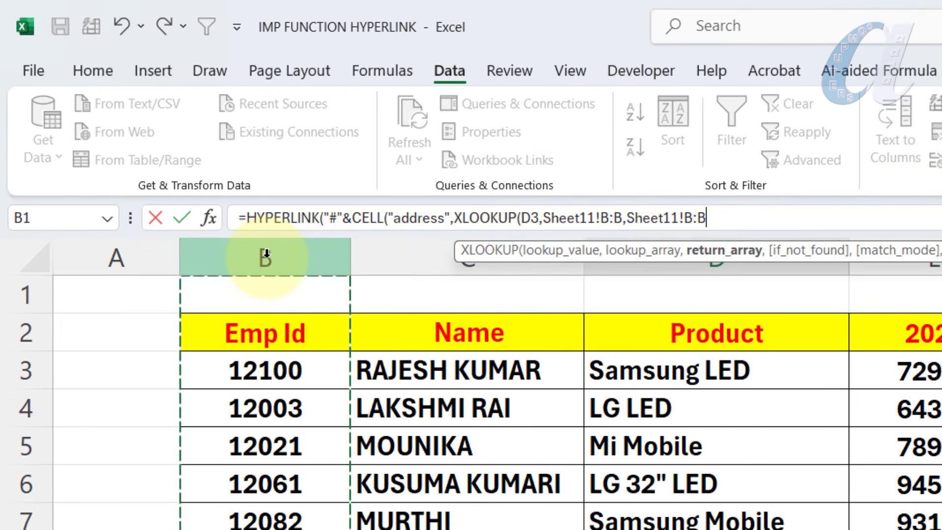
{"action": "type", "text": ")"}
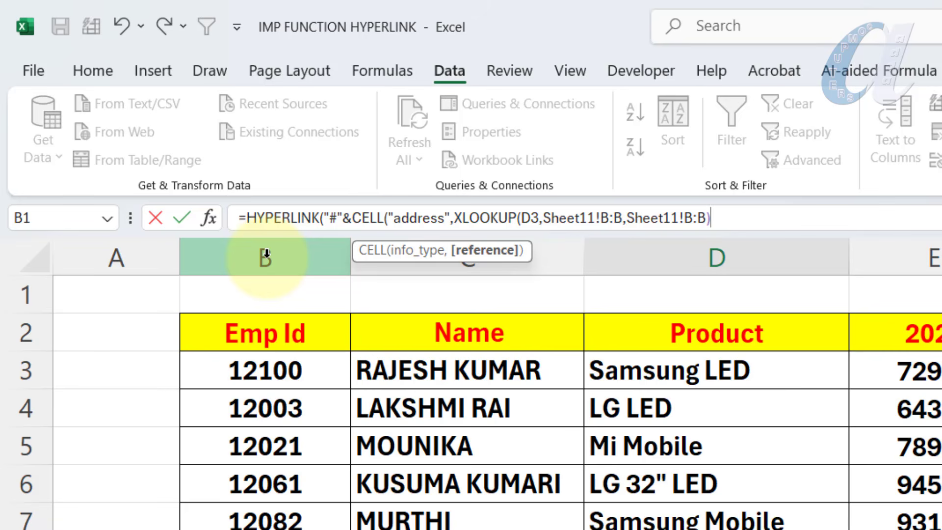
Complete the D10 HYPERLINK formula with "Go to "&Sheet12!D3 as the friendly name and follow the resulting link to test it
{"action": "type", "text": "),\"Go to \"&Sheet12!"}
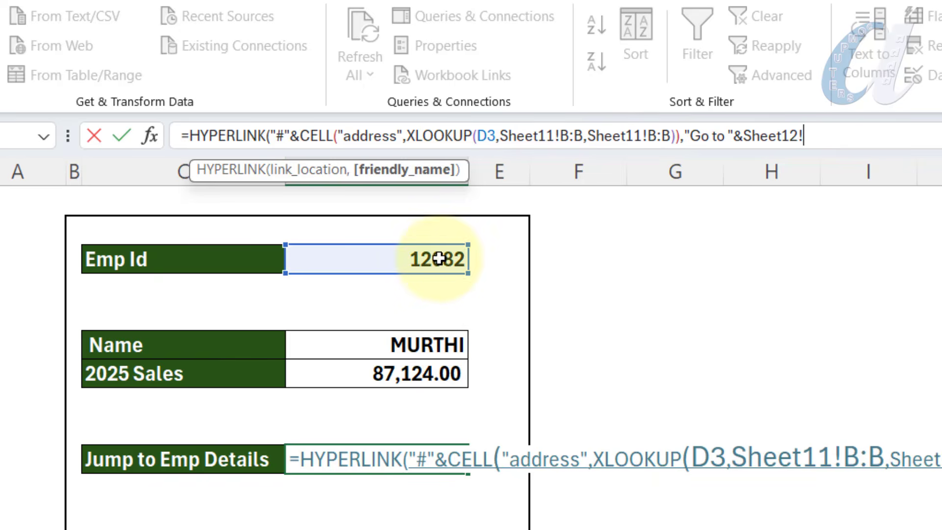
{"action": "left_click", "coordinate": [430, 259]}
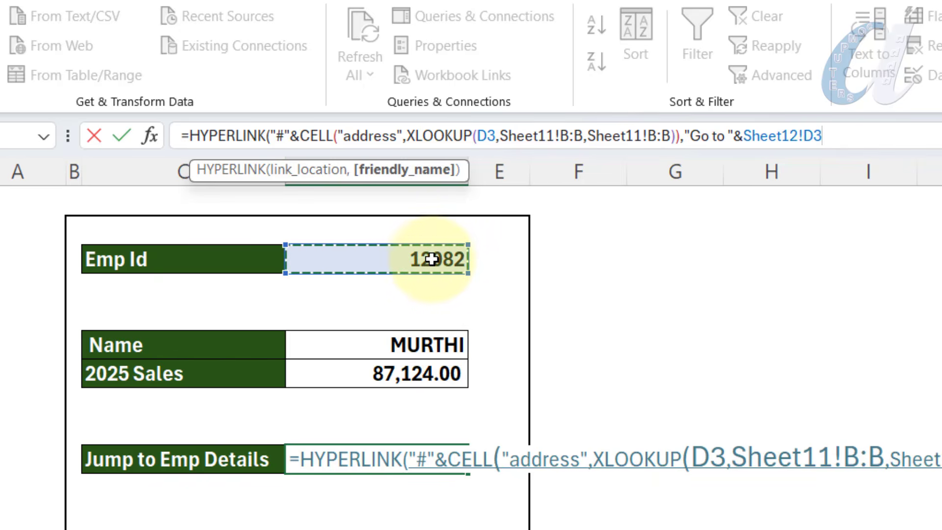
{"action": "type", "text": ")"}
{"action": "key", "text": "Return"}
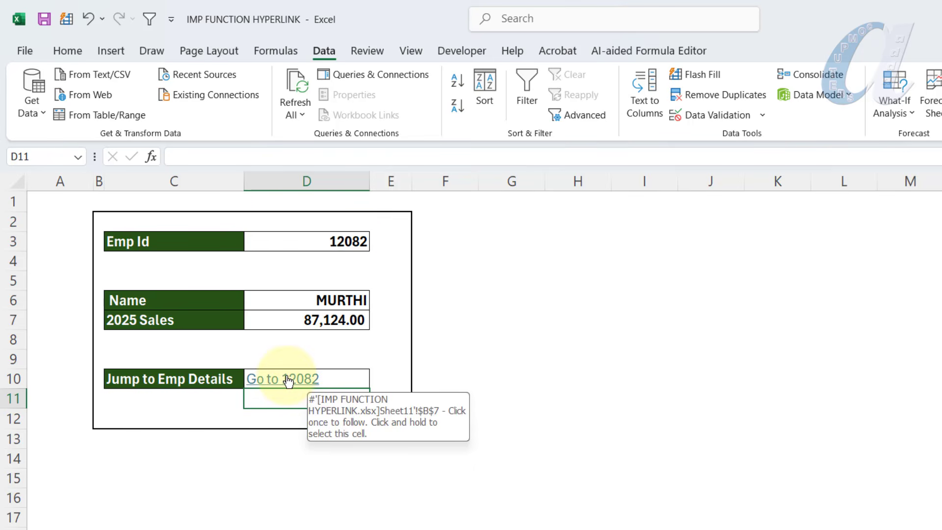
{"action": "left_click", "coordinate": [288, 381]}
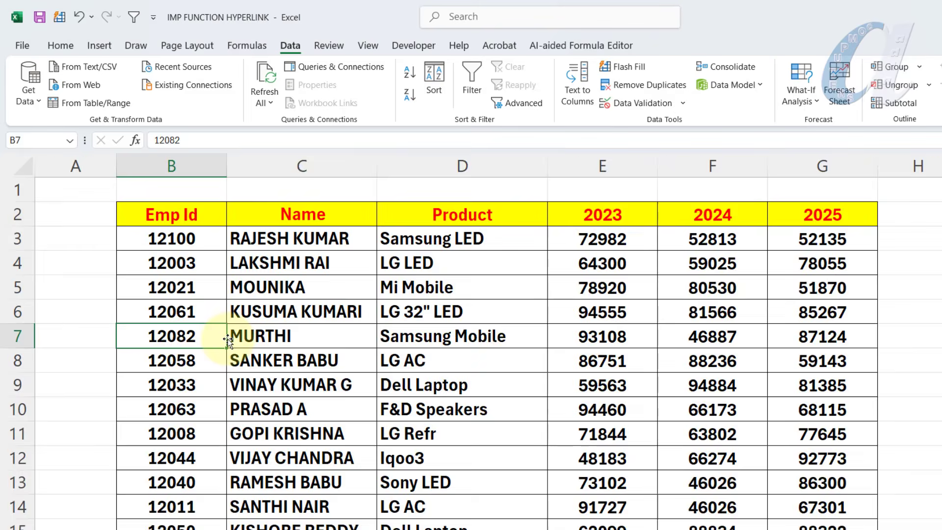
Choose a different employee ID from the list in D3 on Sheet12 and follow the updated jump link to that employee's row
{"action": "key", "text": "ctrl+Page_Down"}
{"action": "left_click", "coordinate": [316, 216]}
{"action": "left_click", "coordinate": [337, 218]}
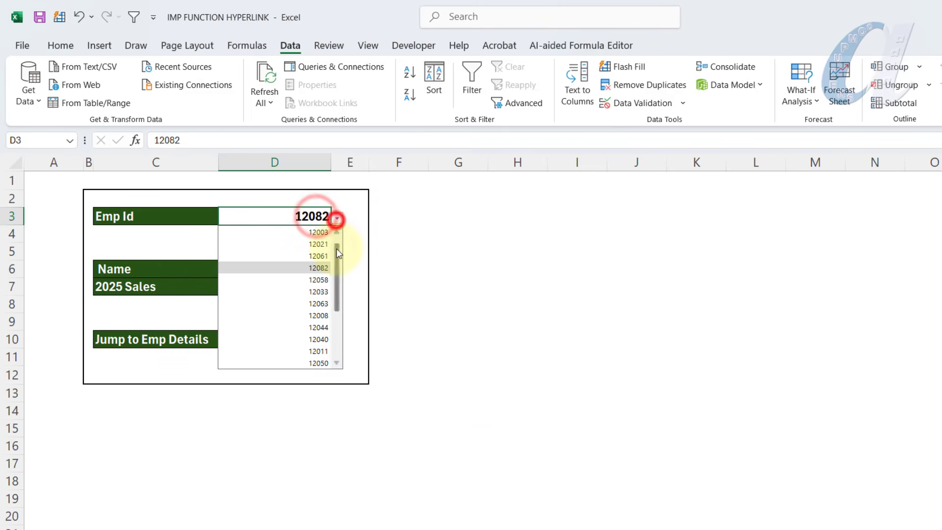
{"action": "left_click", "coordinate": [326, 265]}
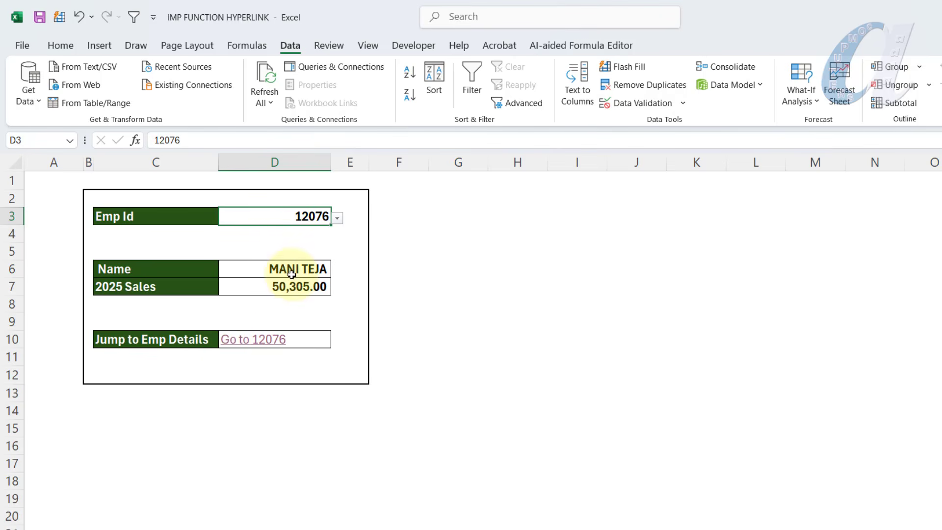
{"action": "left_click", "coordinate": [263, 338]}
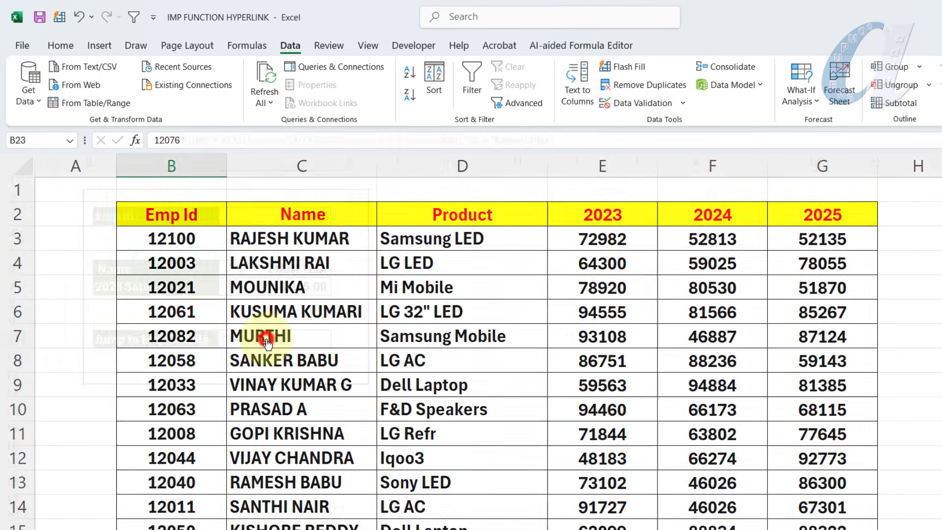
{"action": "scroll", "coordinate": [285, 388], "scroll_direction": "down", "scroll_amount": 3}
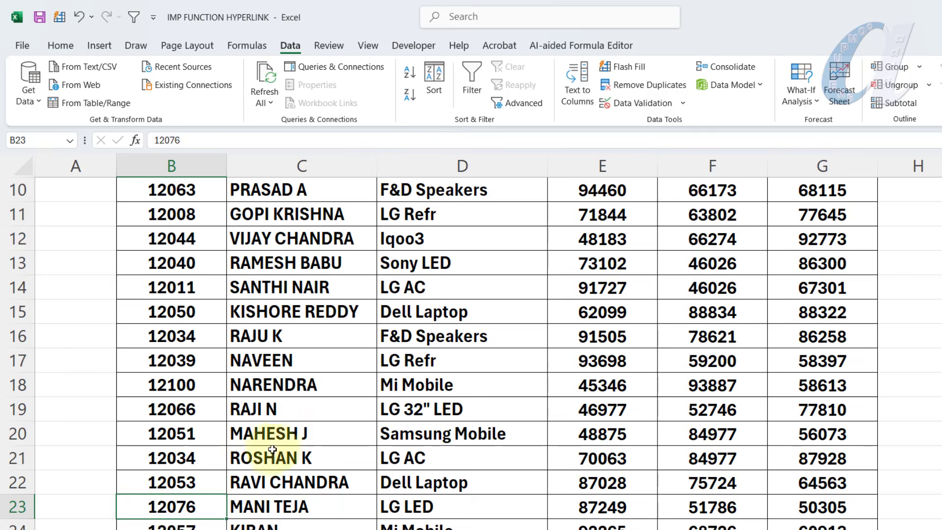